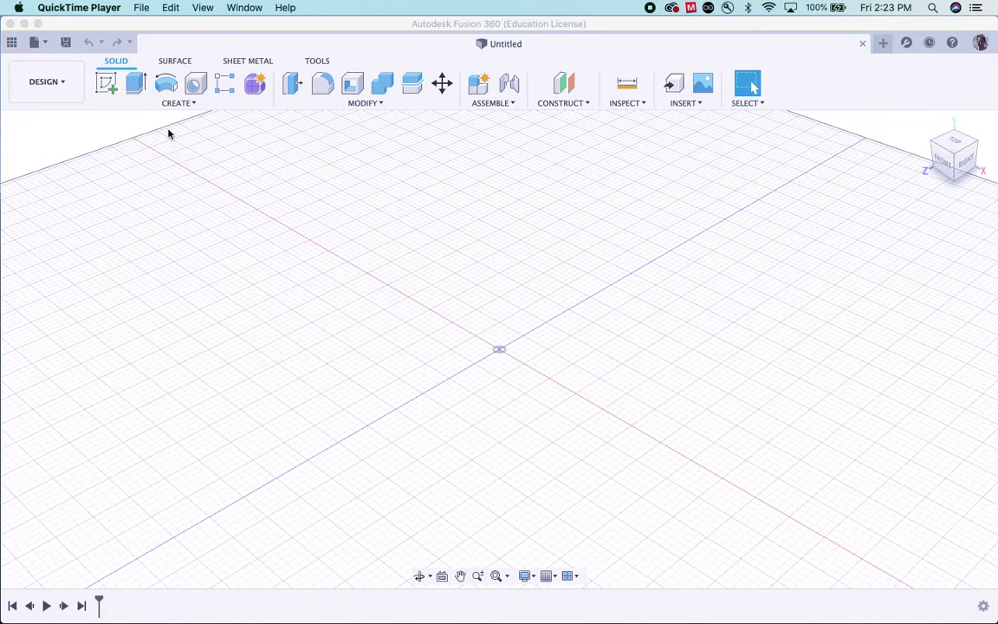
- Save the new empty design as 'Drawing Demo' from the Data Panel
{"action": "left_click", "coordinate": [12, 43]}
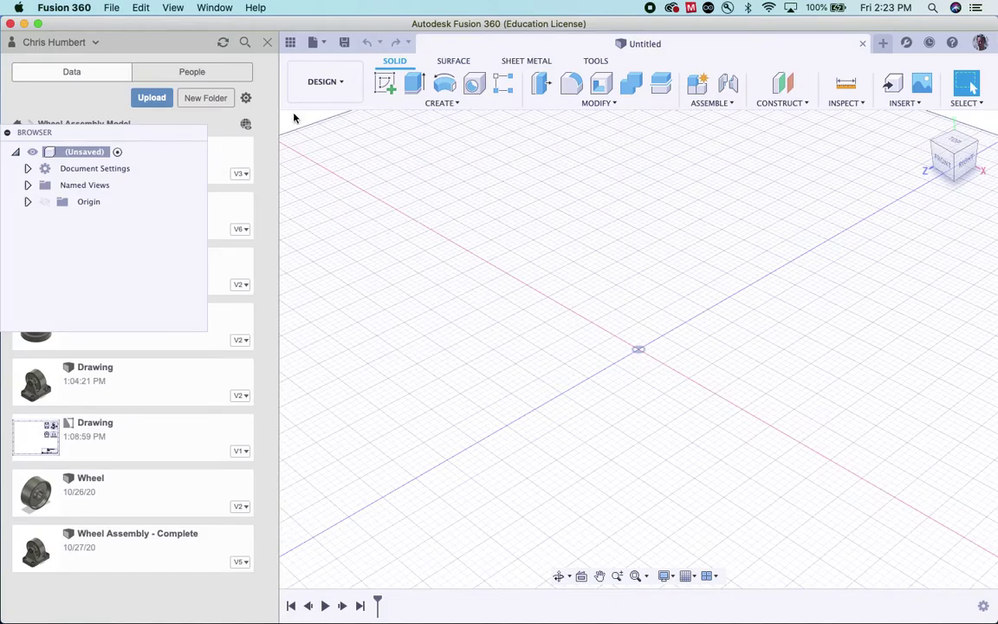
{"action": "left_click", "coordinate": [344, 41]}
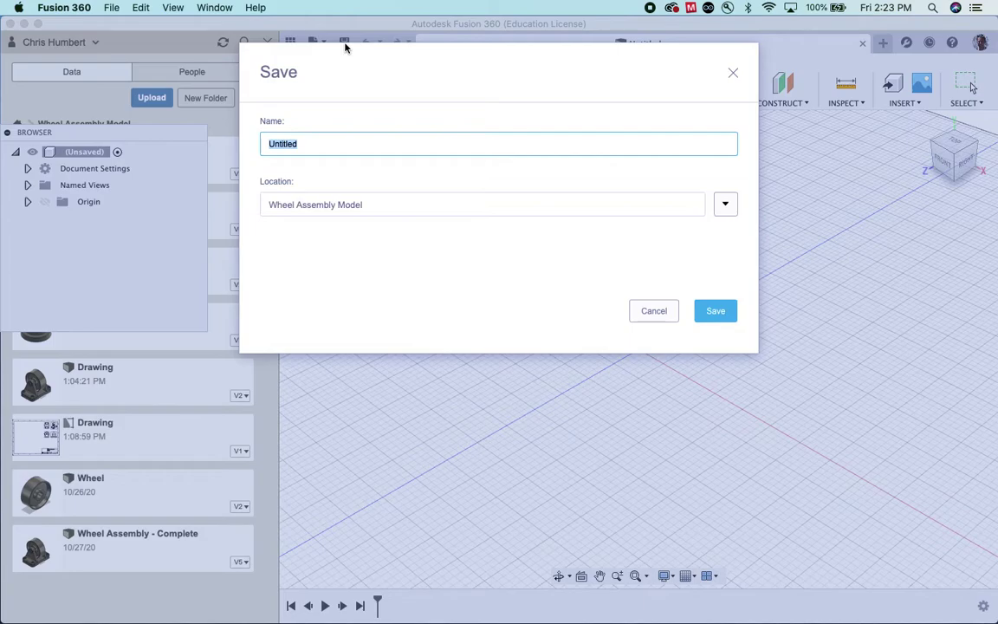
{"action": "type", "text": "Drawing Demo"}
{"action": "left_click", "coordinate": [720, 311]}
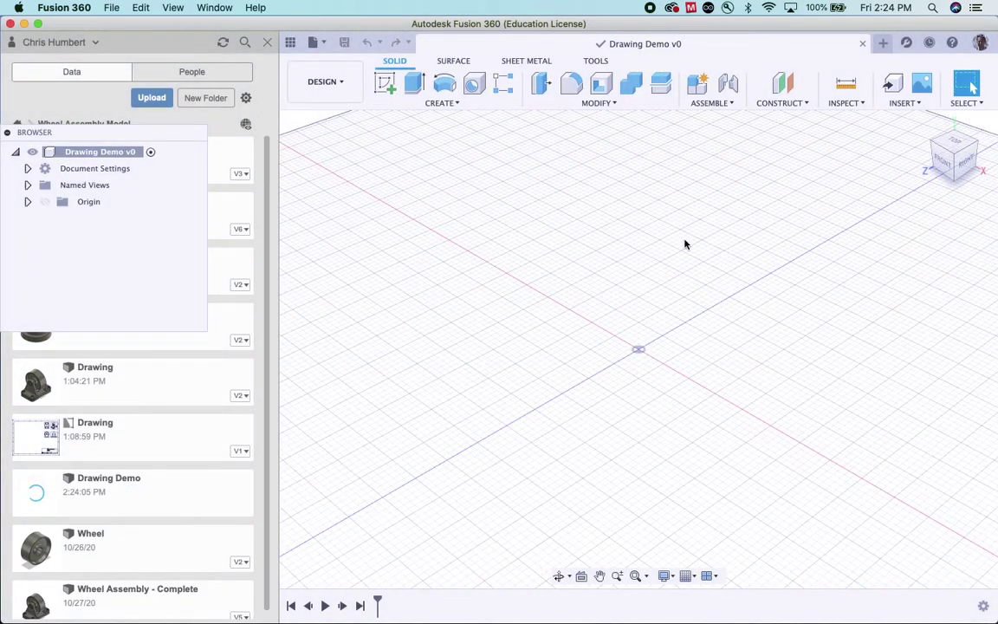
- Create a drawing from the empty Drawing Demo design on a C (22in x 17in) sheet
{"action": "left_click", "coordinate": [344, 84]}
{"action": "mouse_move", "coordinate": [347, 264]}
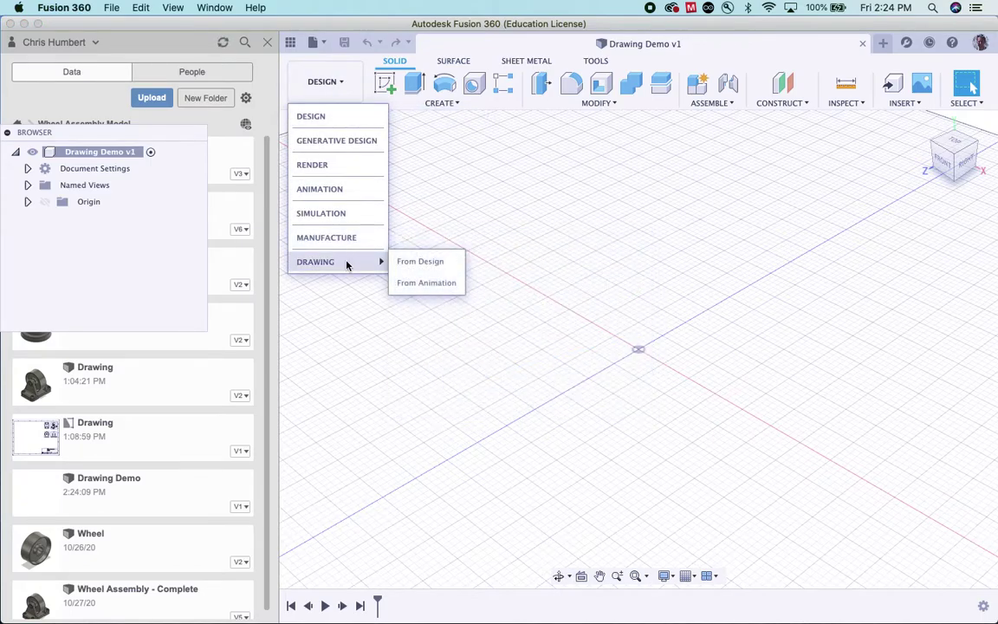
{"action": "left_click", "coordinate": [450, 263]}
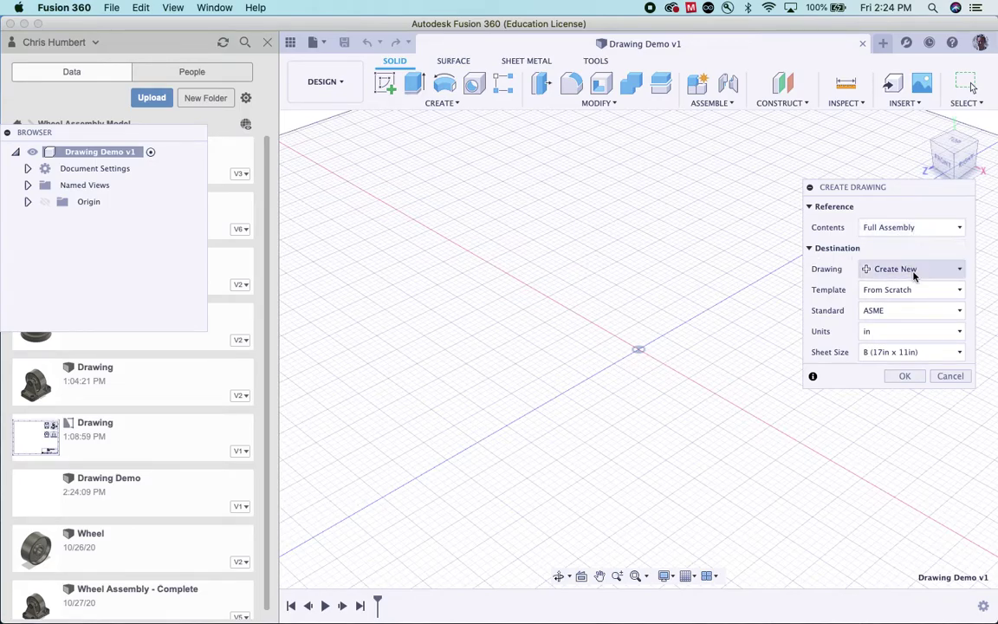
{"action": "left_click", "coordinate": [910, 352]}
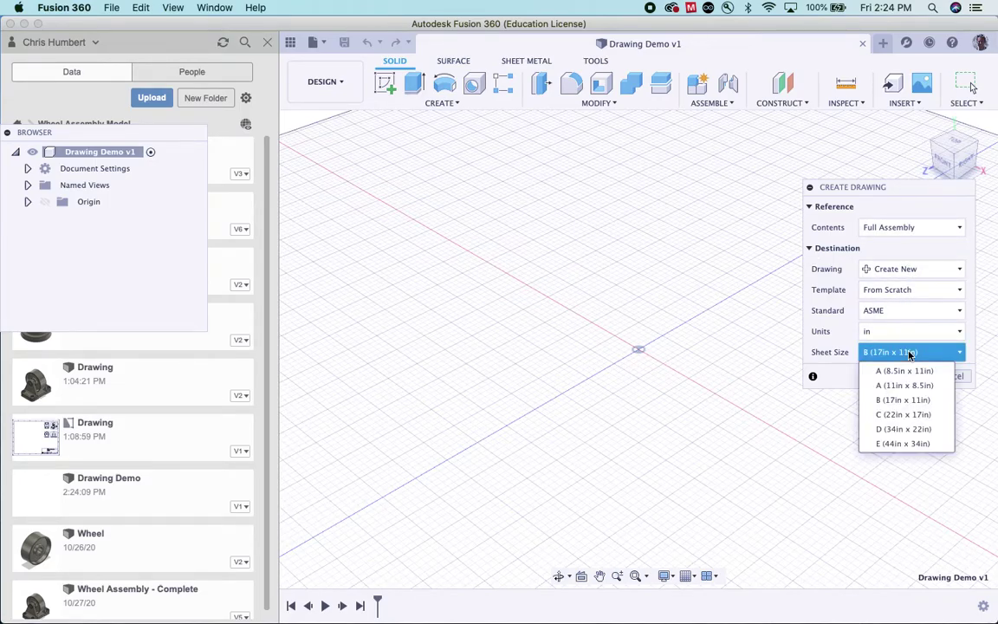
{"action": "left_click", "coordinate": [916, 415]}
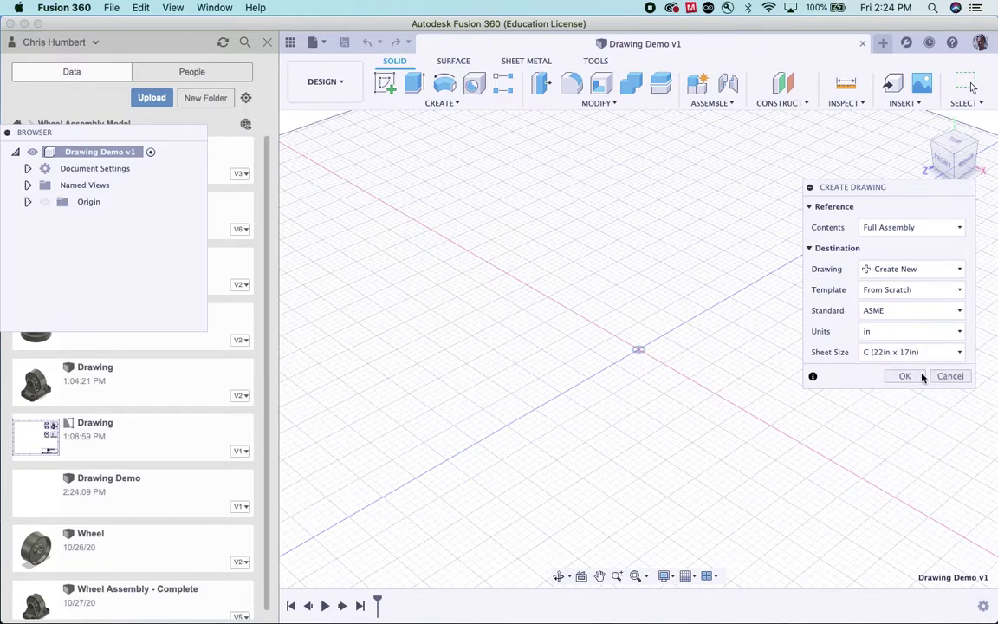
{"action": "left_click", "coordinate": [916, 377]}
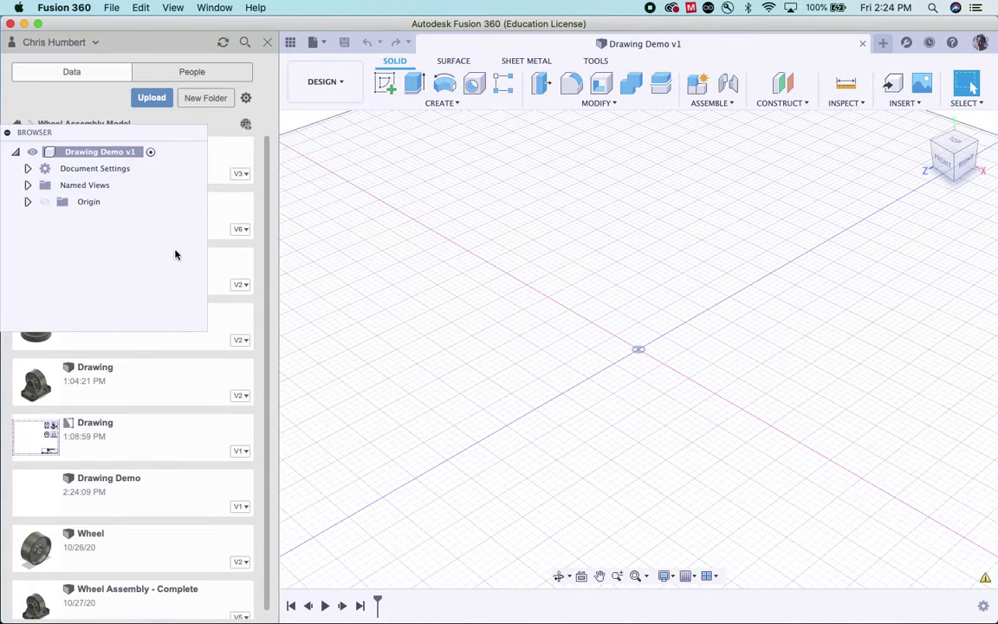
- Open Wheel Assembly - Complete and configure a C (22in x 17in) drawing from it
{"action": "left_click_drag", "start_coordinate": [61, 133], "coordinate": [370, 137]}
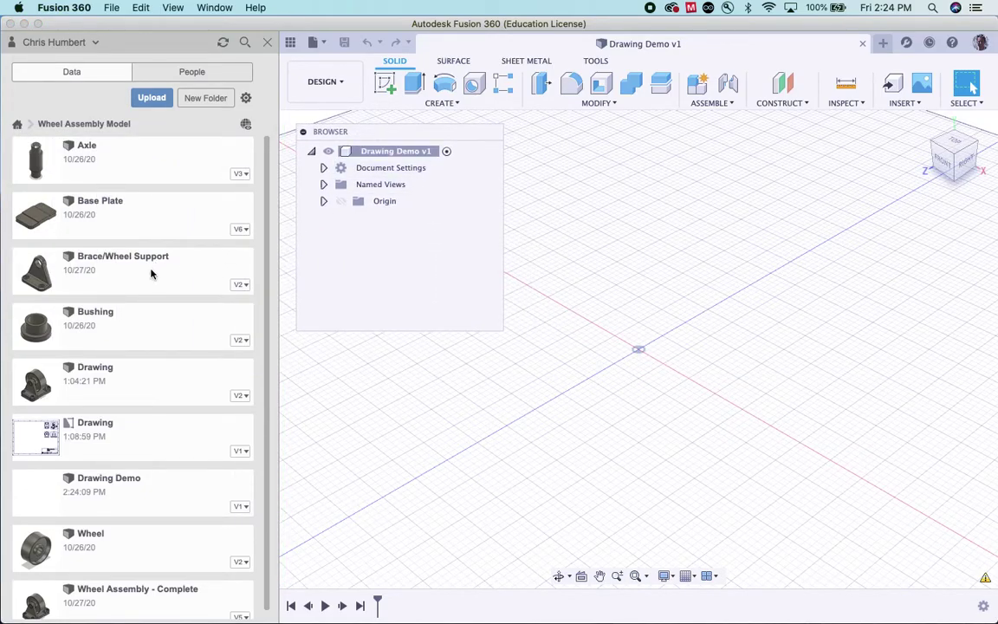
{"action": "left_click", "coordinate": [152, 597]}
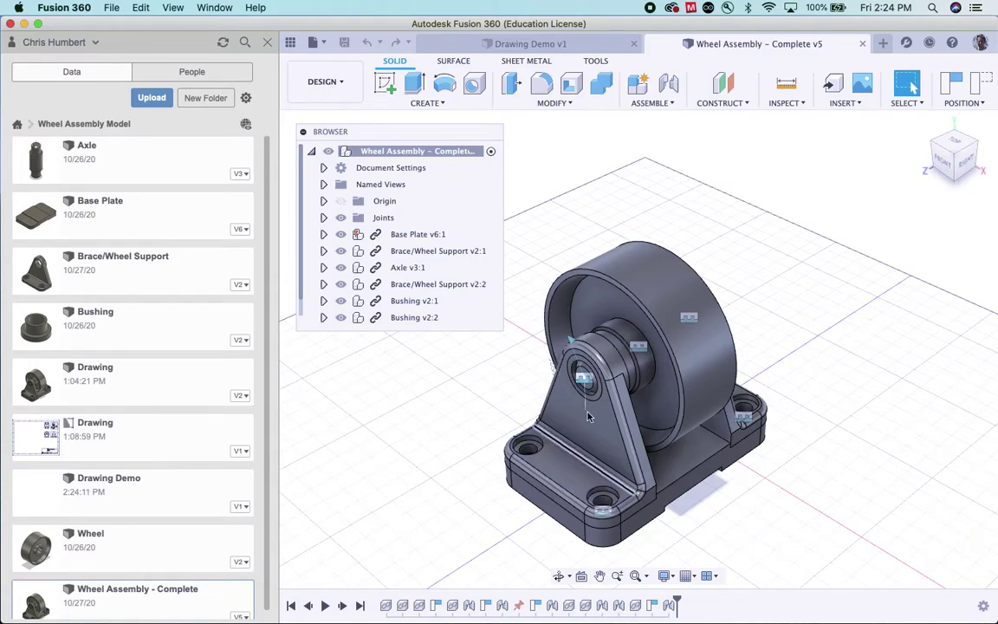
{"action": "left_click", "coordinate": [326, 82]}
{"action": "mouse_move", "coordinate": [335, 260]}
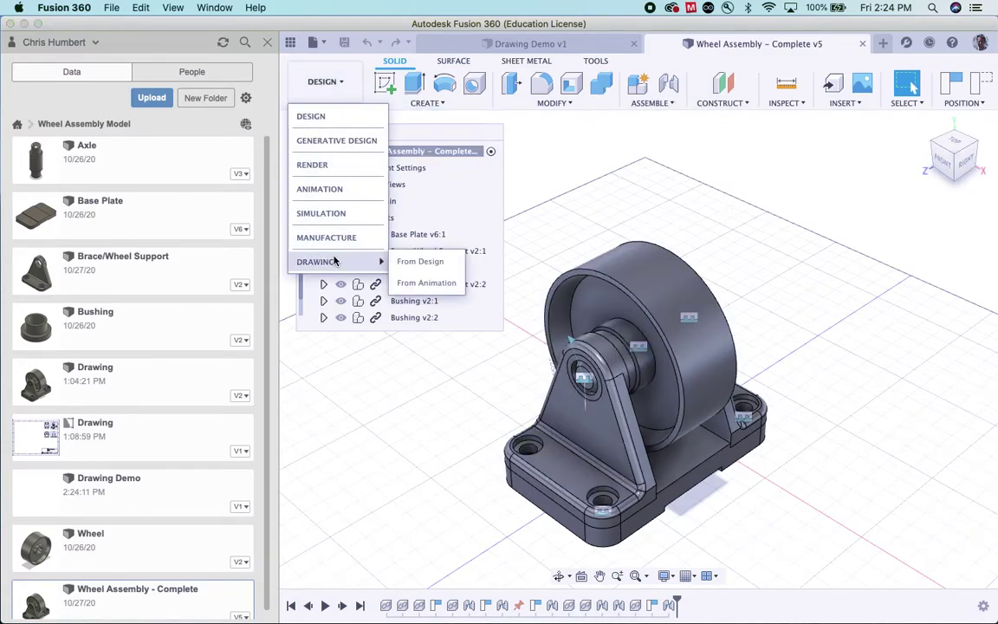
{"action": "left_click", "coordinate": [414, 262]}
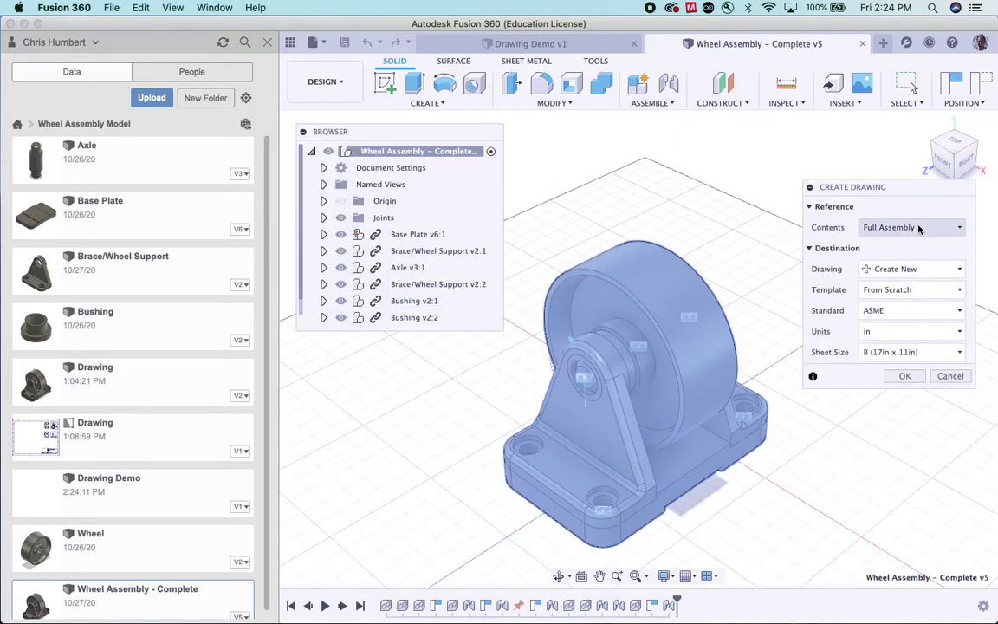
{"action": "left_click", "coordinate": [910, 352]}
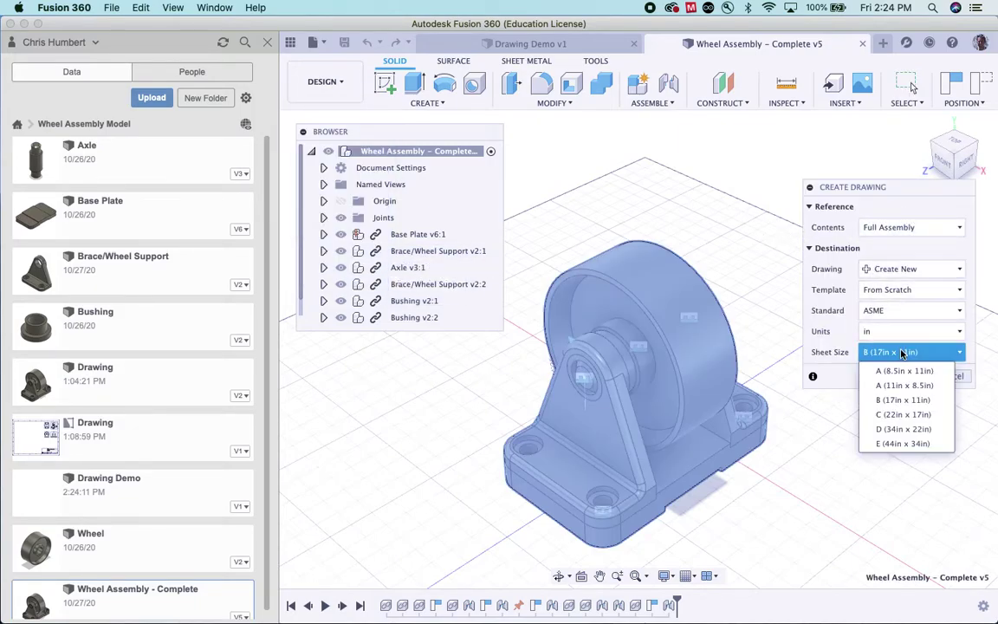
{"action": "left_click", "coordinate": [901, 415]}
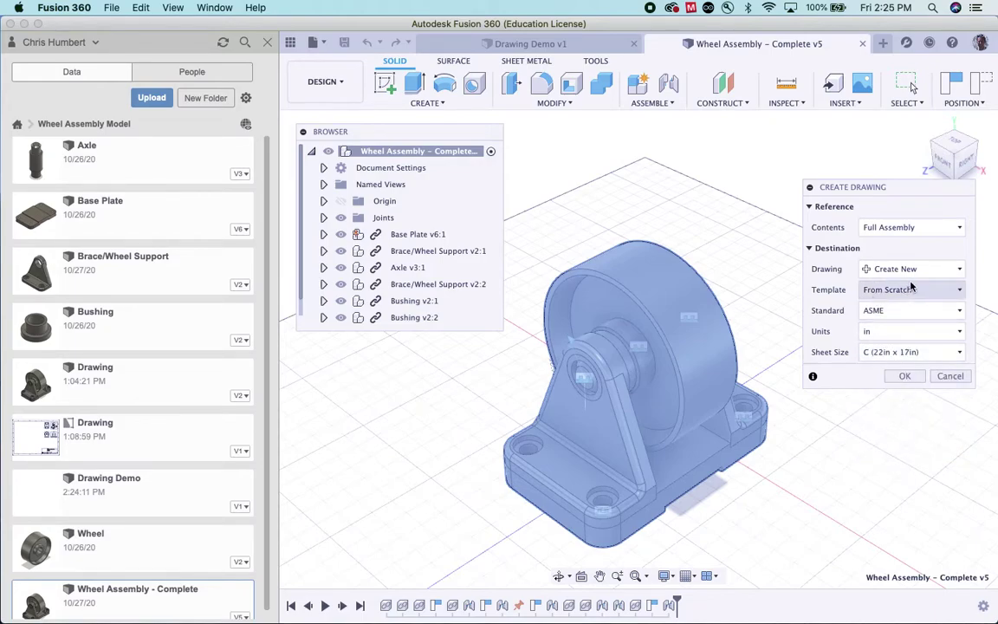
{"action": "left_click", "coordinate": [906, 377]}
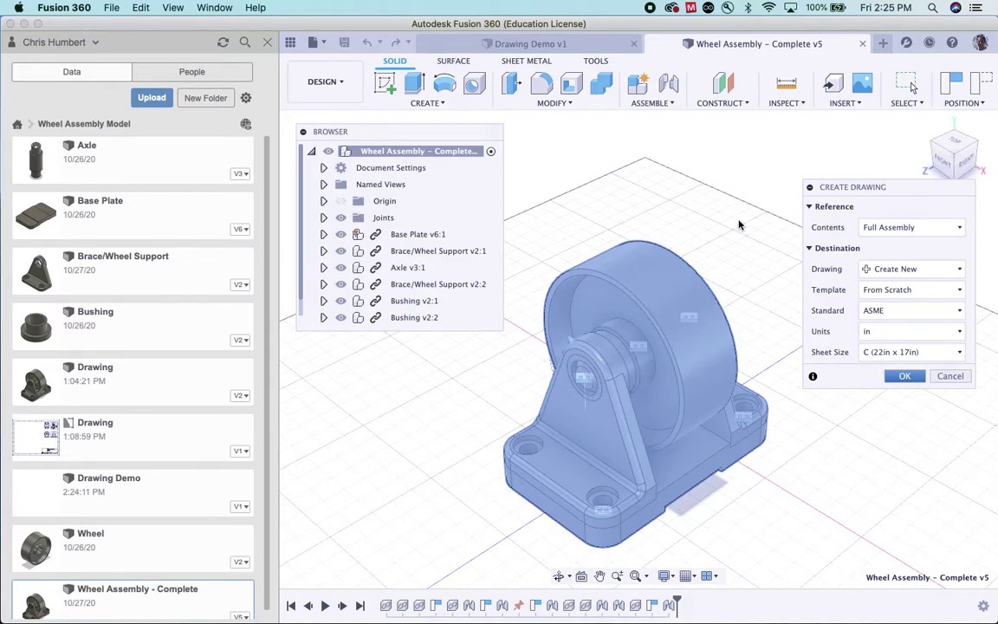
- Create the drawing and place a 1:2 front base view of the wheel assembly
{"action": "key", "text": "Return"}
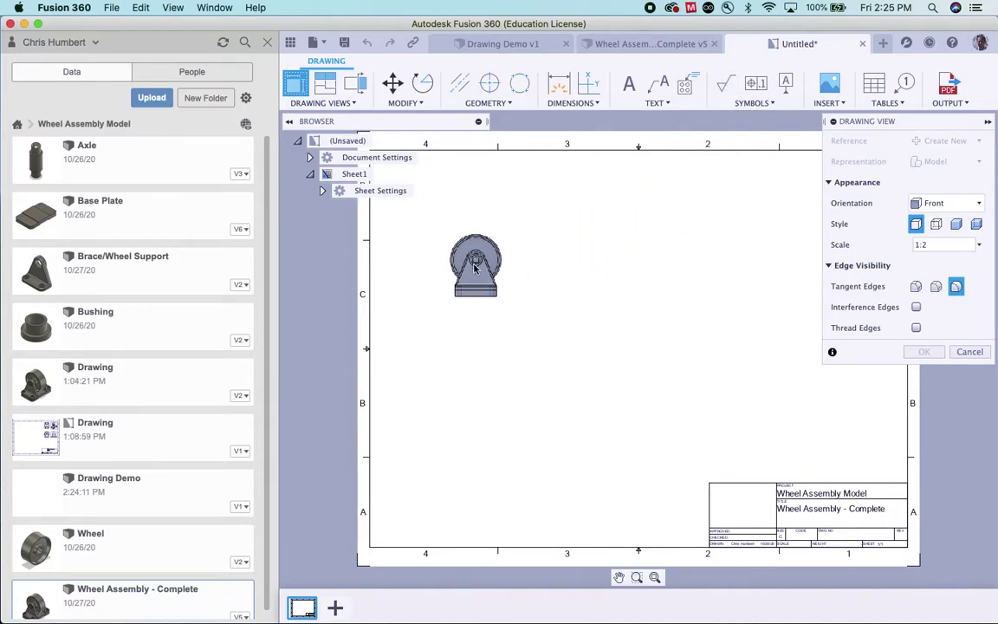
{"action": "left_click", "coordinate": [483, 277]}
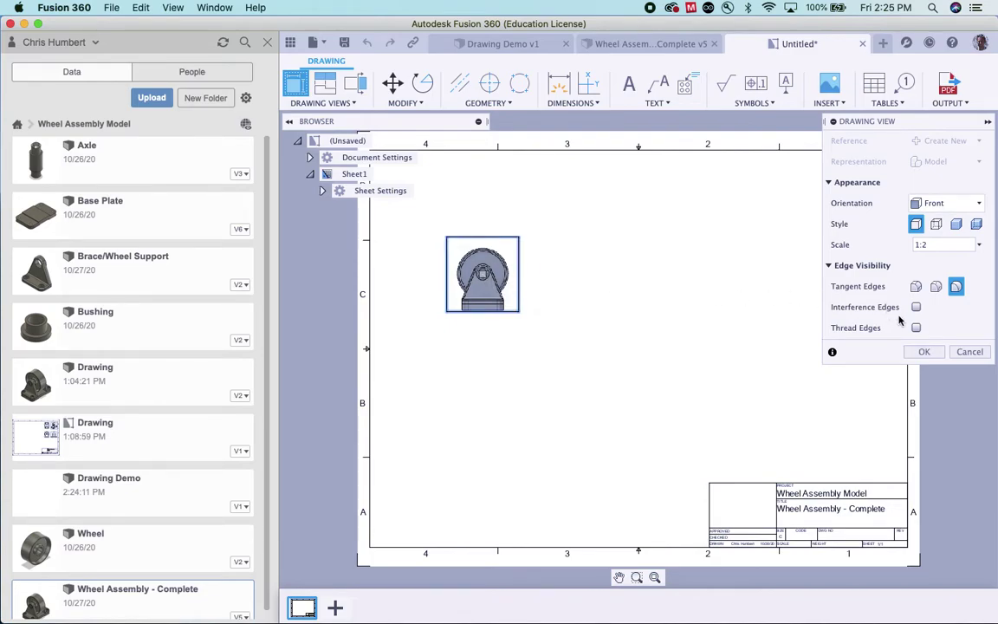
{"action": "left_click", "coordinate": [925, 351]}
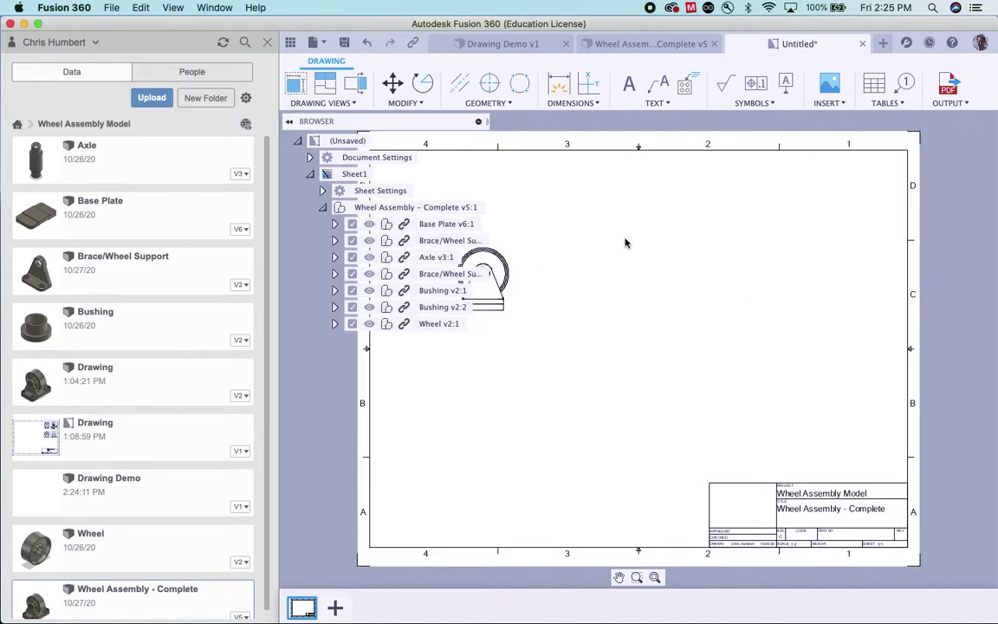
{"action": "left_click", "coordinate": [268, 43]}
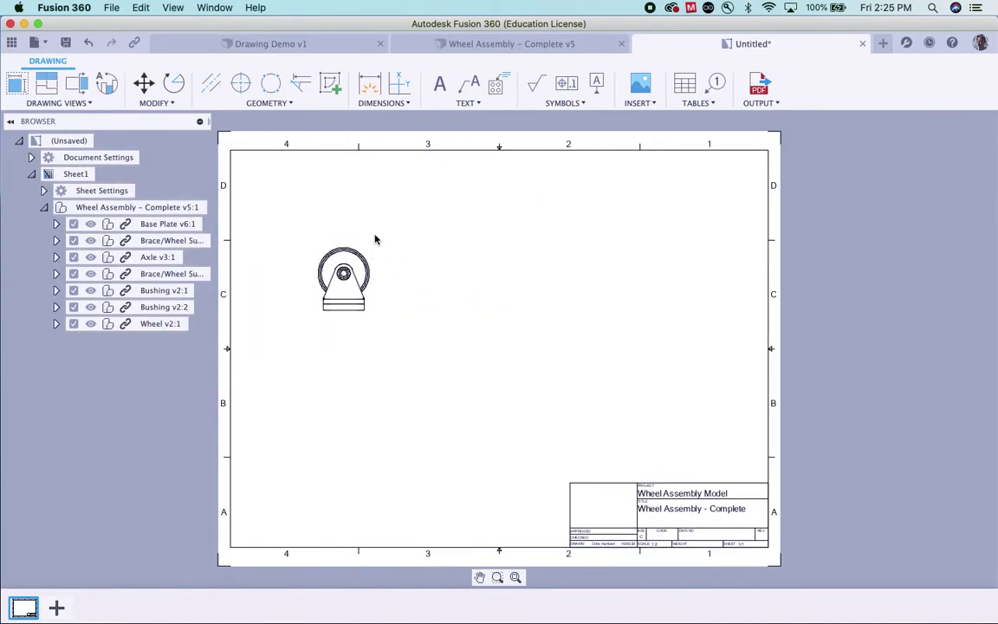
{"action": "left_click", "coordinate": [372, 278]}
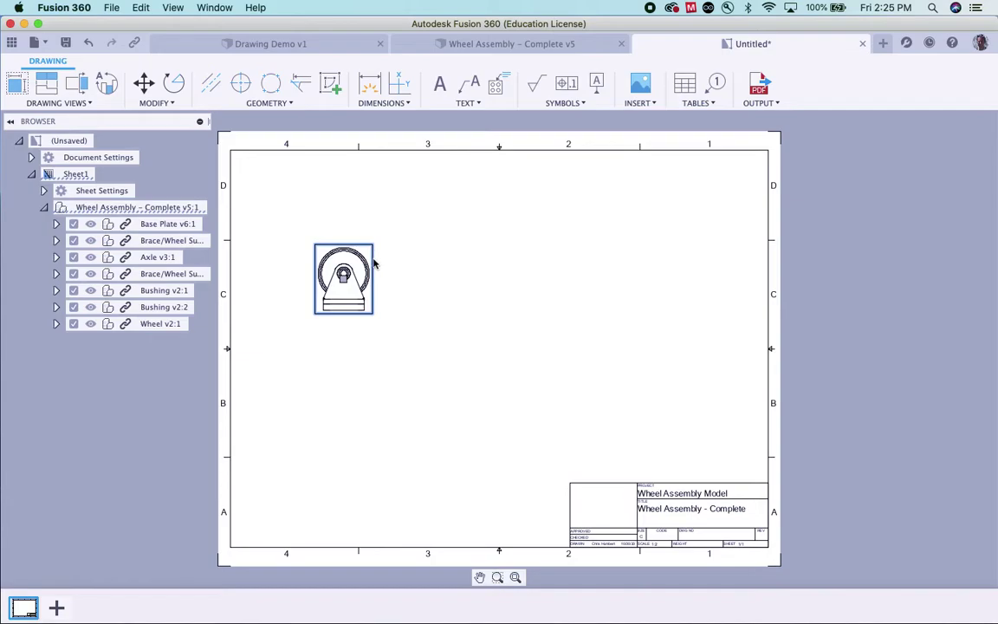
- Project right-side, top and isometric views from the front base view
{"action": "right_click", "coordinate": [373, 265]}
{"action": "left_click", "coordinate": [420, 285]}
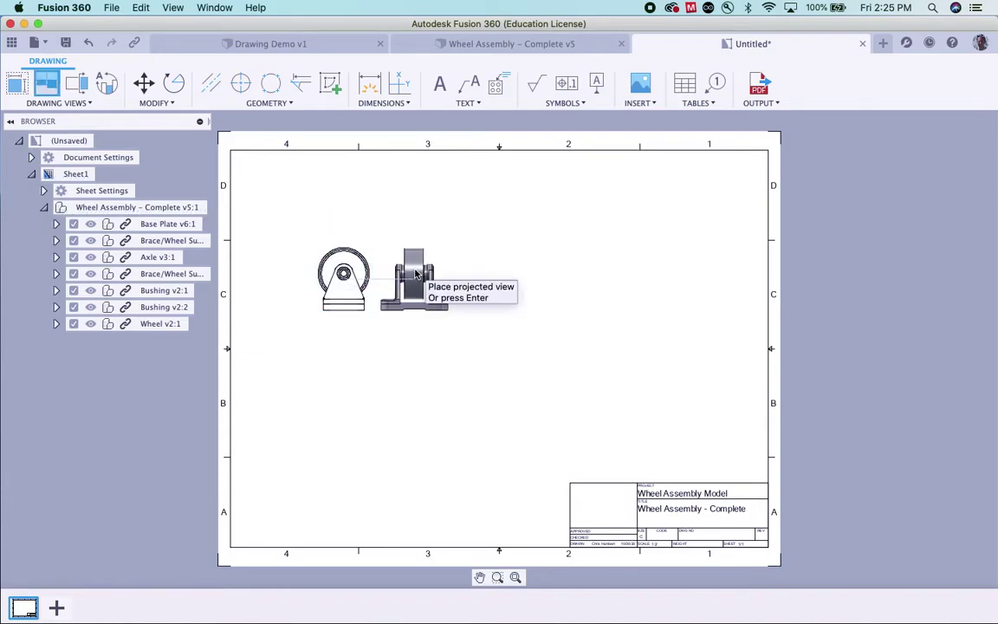
{"action": "left_click", "coordinate": [417, 273]}
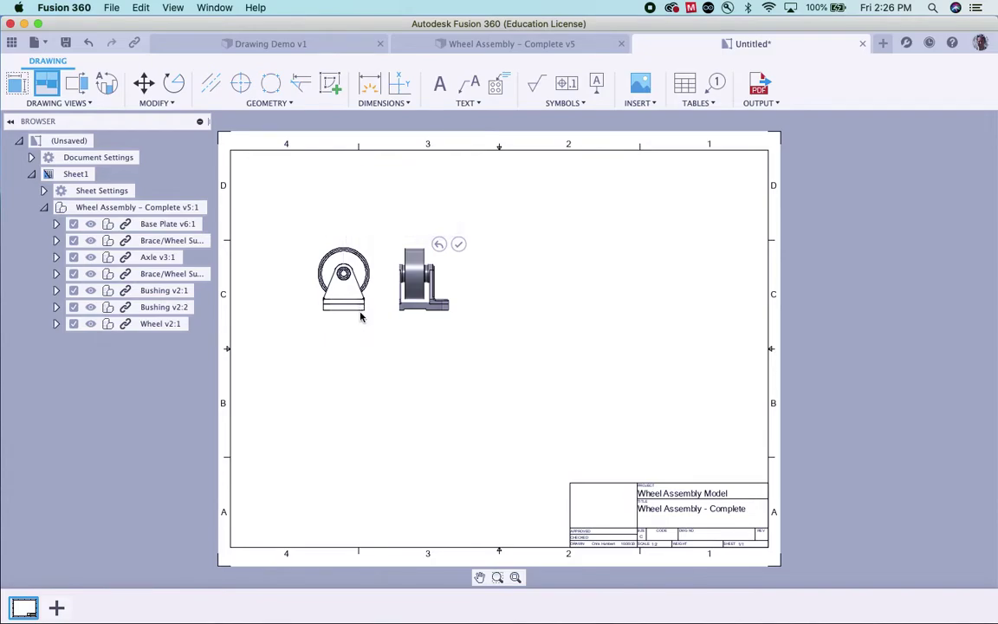
{"action": "left_click", "coordinate": [352, 199]}
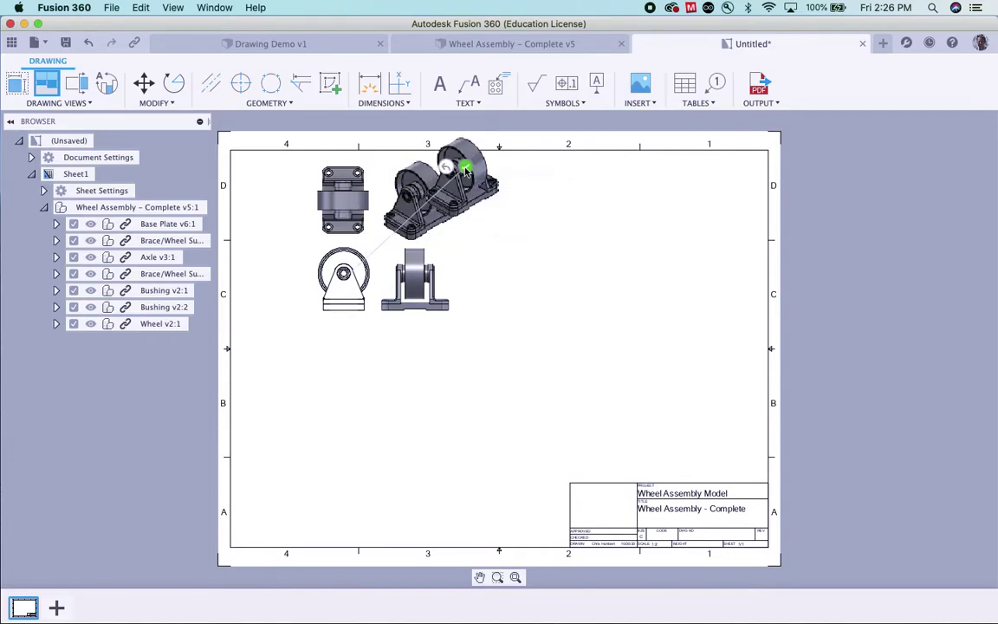
{"action": "left_click", "coordinate": [465, 169]}
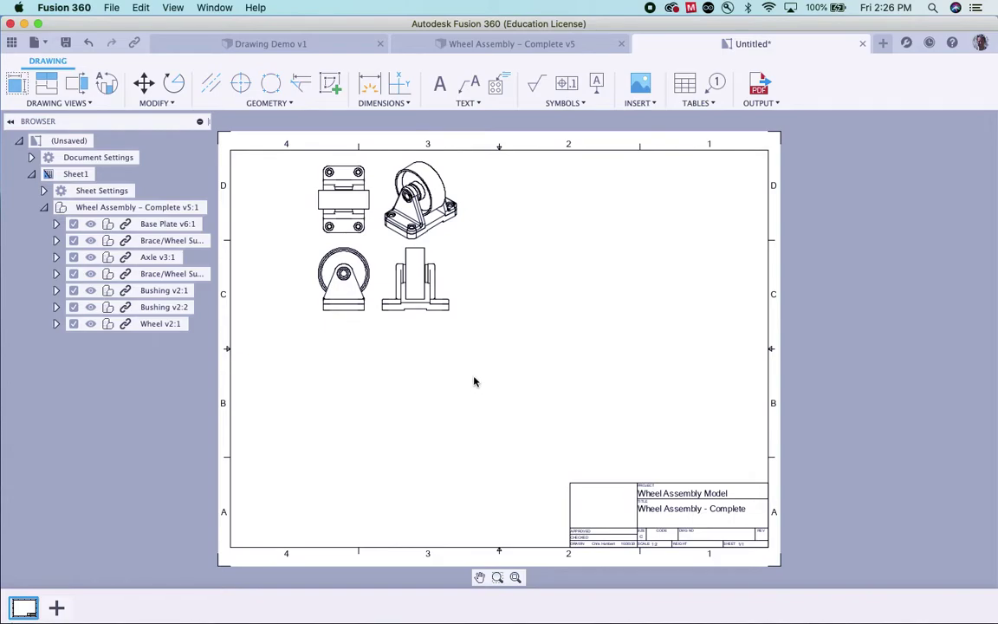
{"action": "scroll", "coordinate": [383, 231], "scroll_direction": "up", "scroll_amount": 3}
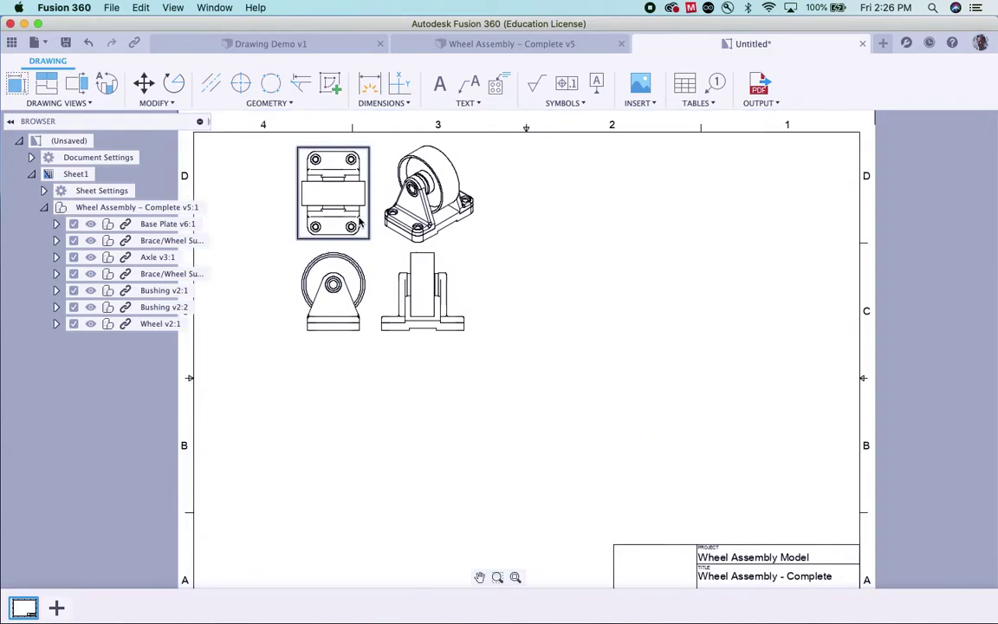
- Move all four drawing views together to the top-right of the sheet
{"action": "middle_click_drag", "start_coordinate": [566, 272], "coordinate": [557, 317]}
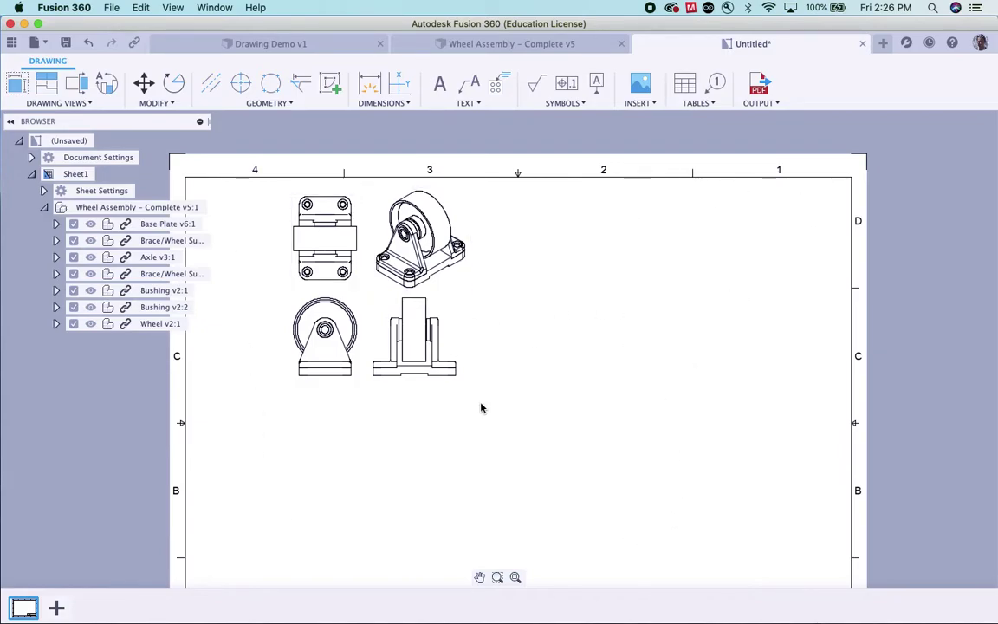
{"action": "left_click_drag", "start_coordinate": [482, 409], "coordinate": [265, 216]}
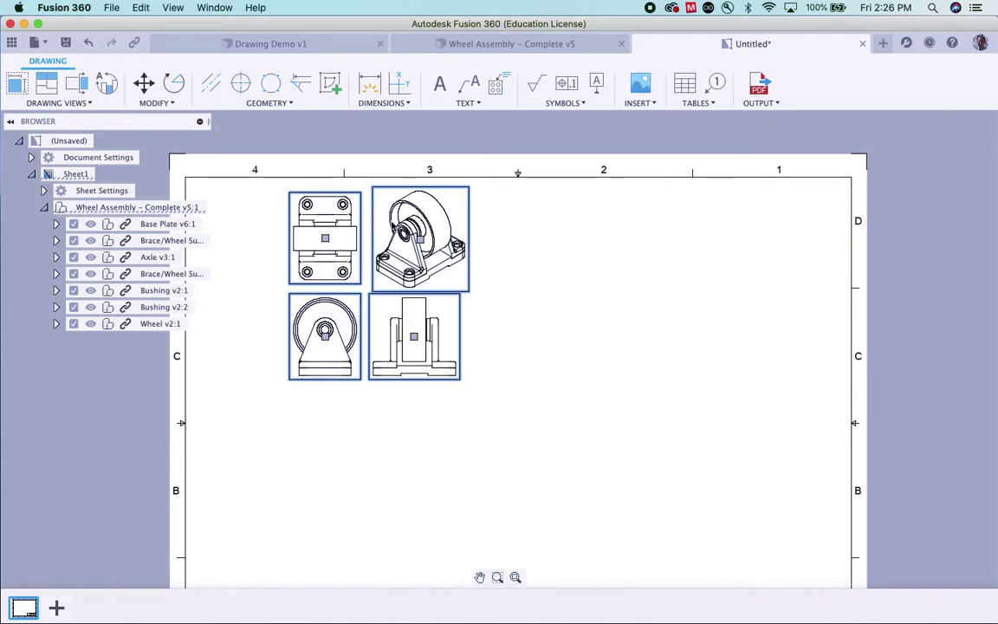
{"action": "left_click_drag", "start_coordinate": [361, 198], "coordinate": [624, 222]}
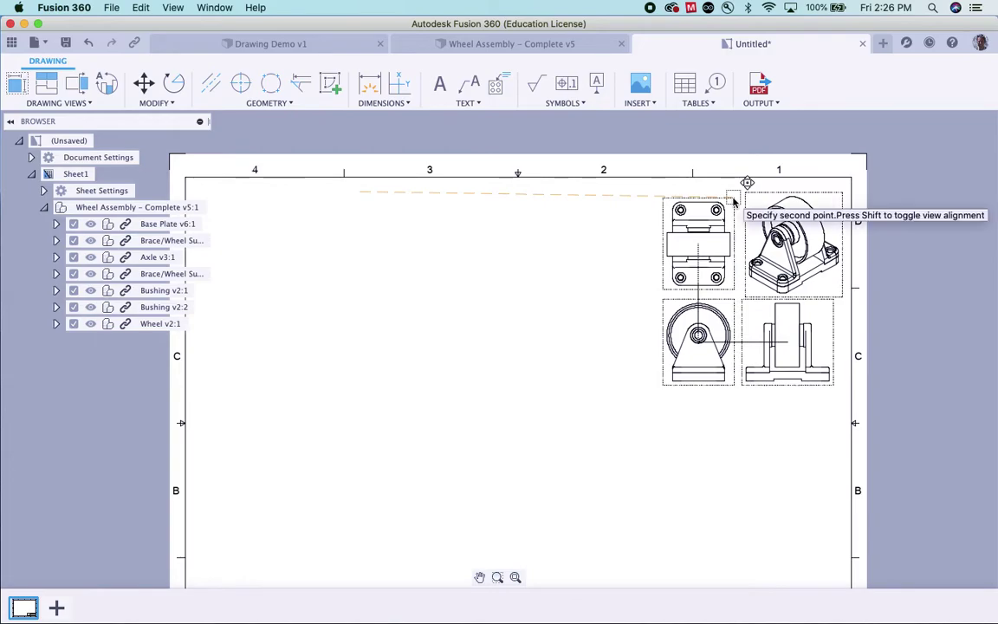
{"action": "left_click", "coordinate": [733, 199]}
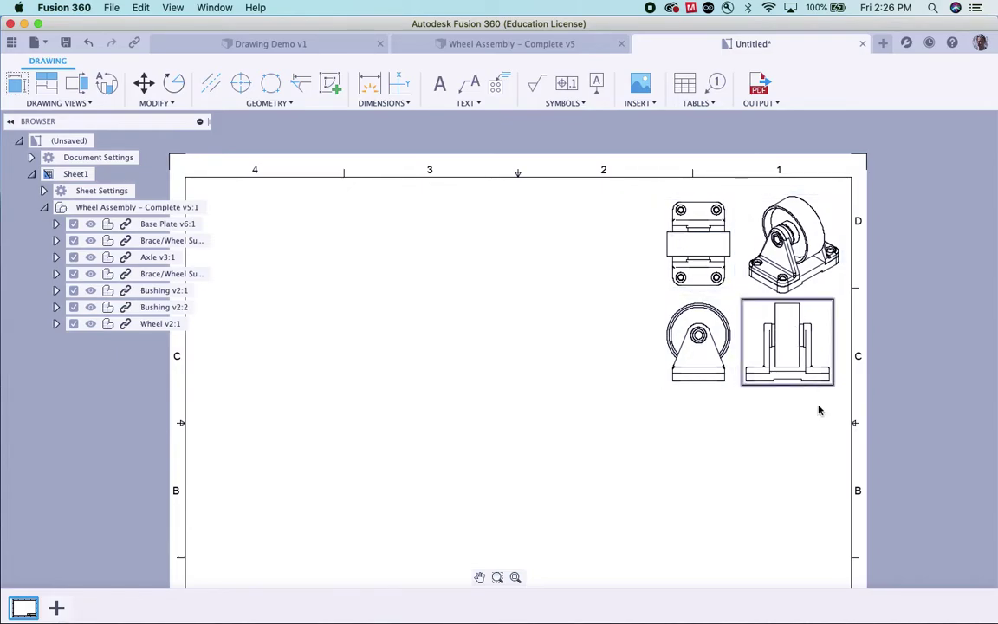
- Move the front and side views lower on the sheet
{"action": "left_click_drag", "start_coordinate": [752, 373], "coordinate": [598, 270]}
{"action": "left_click_drag", "start_coordinate": [735, 347], "coordinate": [640, 355]}
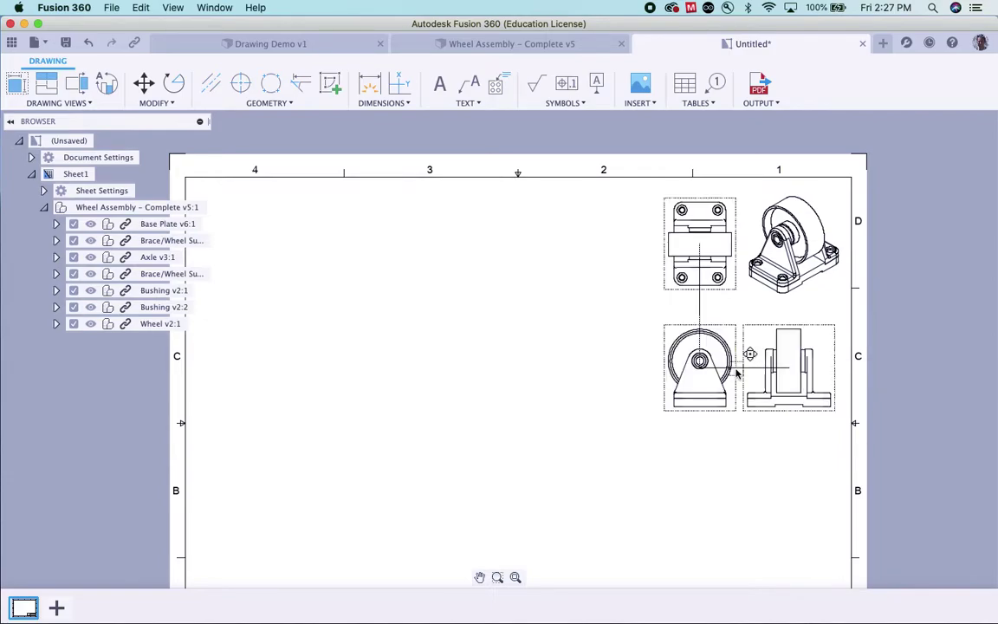
{"action": "left_click", "coordinate": [738, 379]}
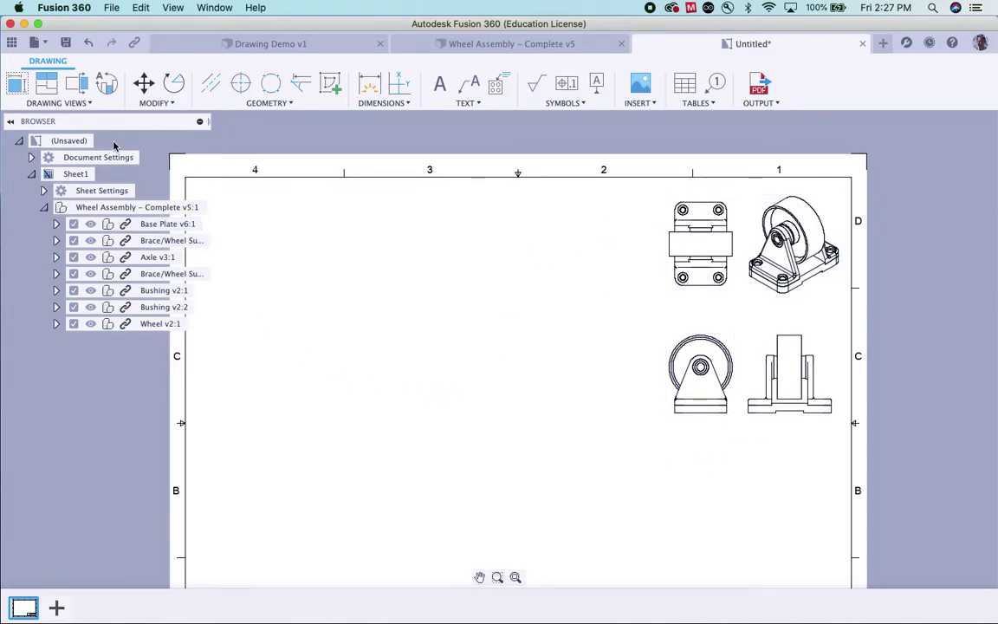
- Save the drawing under its default name 'Wheel Assembly - Complete Drawing'
{"action": "left_click", "coordinate": [65, 43]}
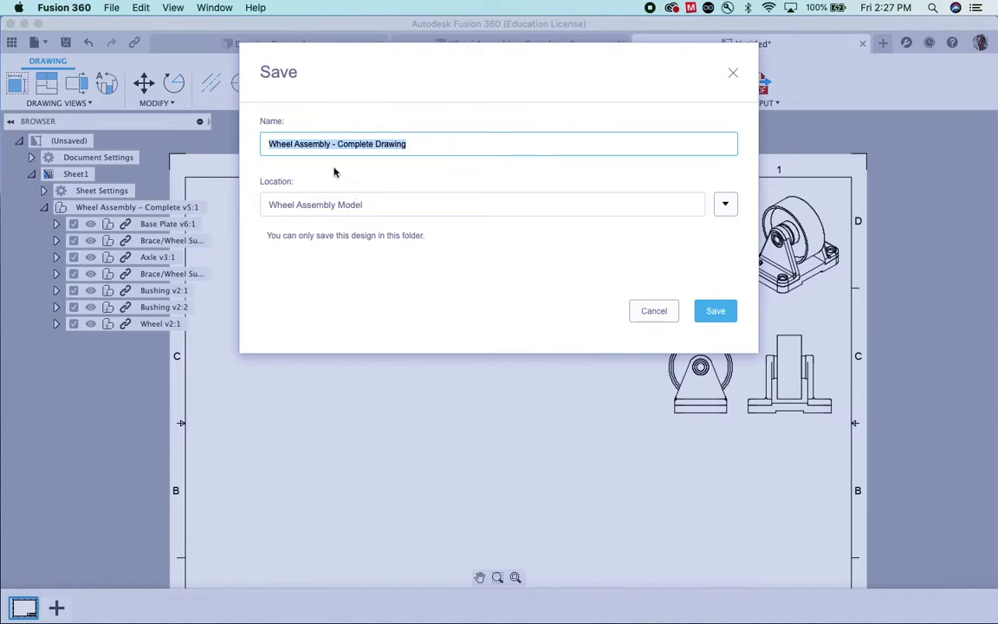
{"action": "left_click", "coordinate": [712, 312]}
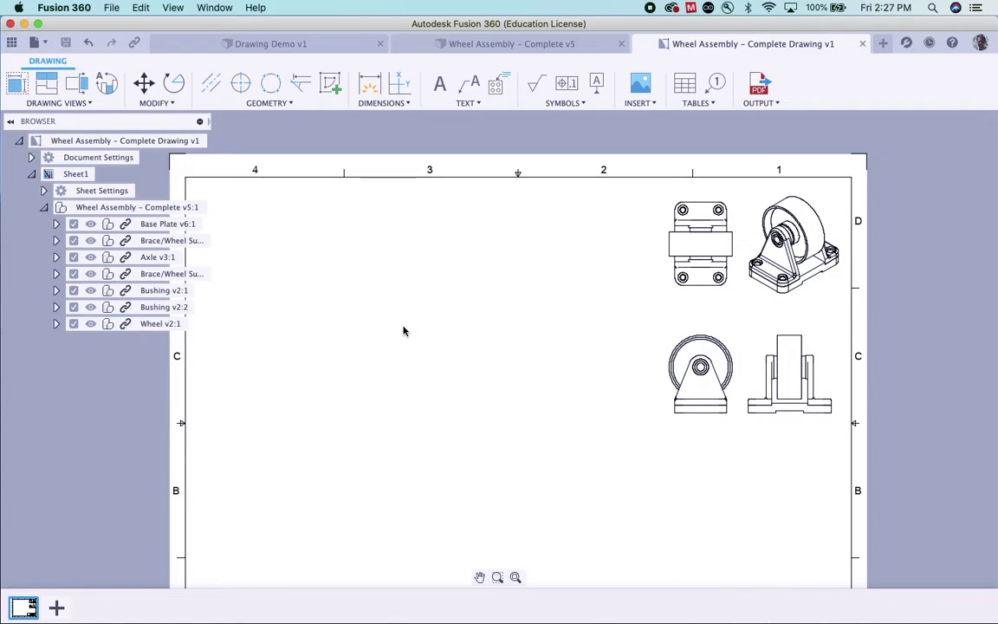
- Add a 'WHEEL ASSEMBLY' text note below the front and side views
{"action": "left_click", "coordinate": [440, 84]}
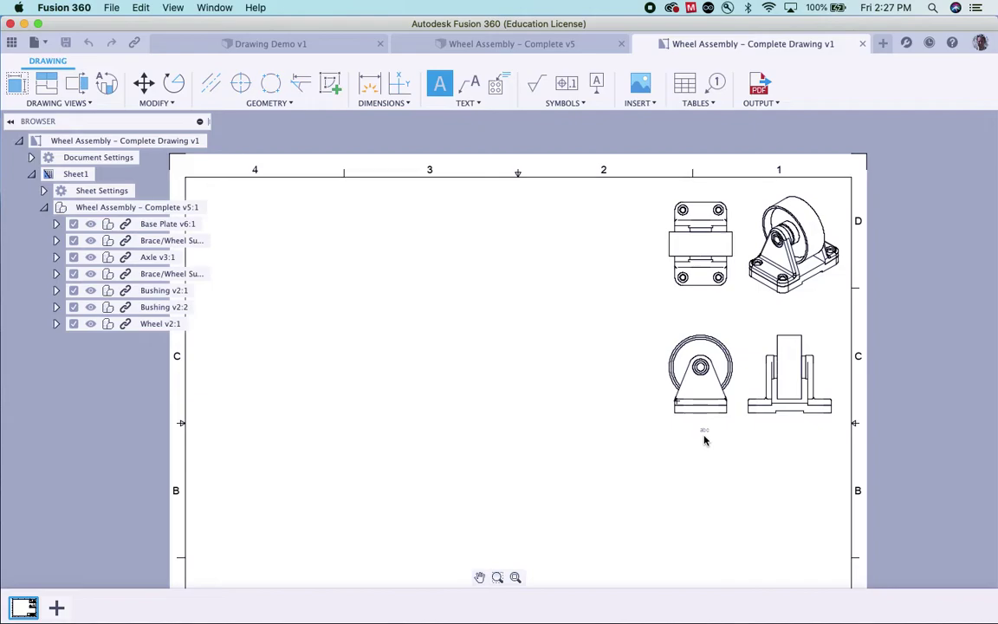
{"action": "left_click_drag", "start_coordinate": [695, 436], "coordinate": [817, 461]}
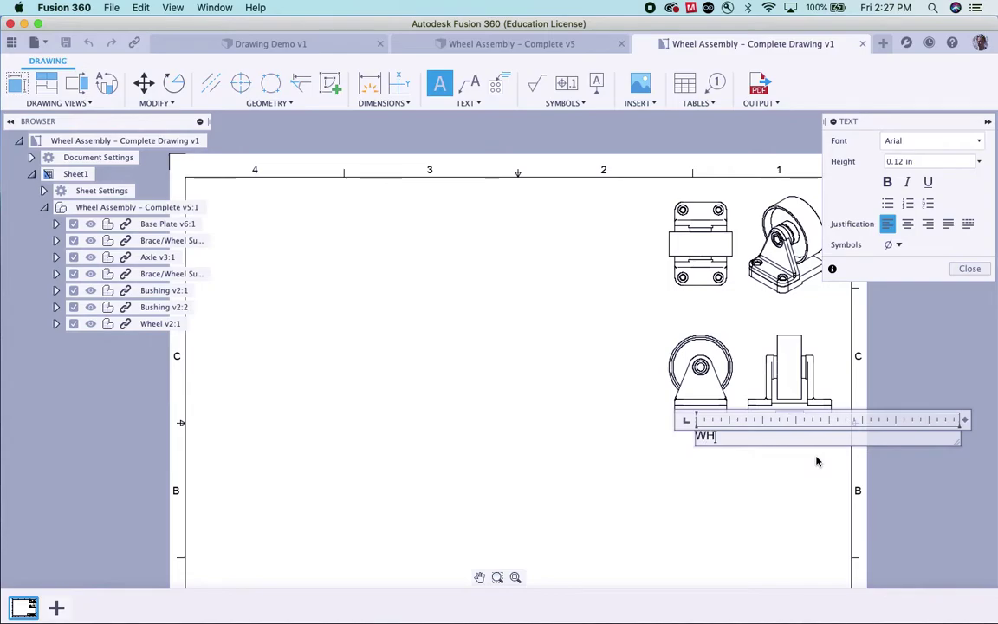
{"action": "type", "text": "WHEEL ASS"}
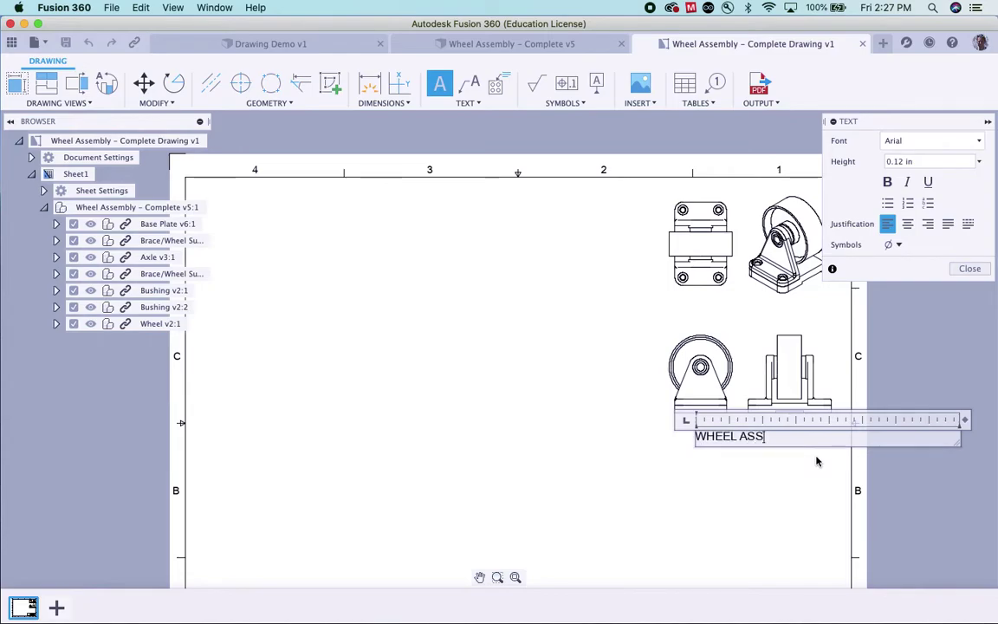
{"action": "type", "text": "EMBLY"}
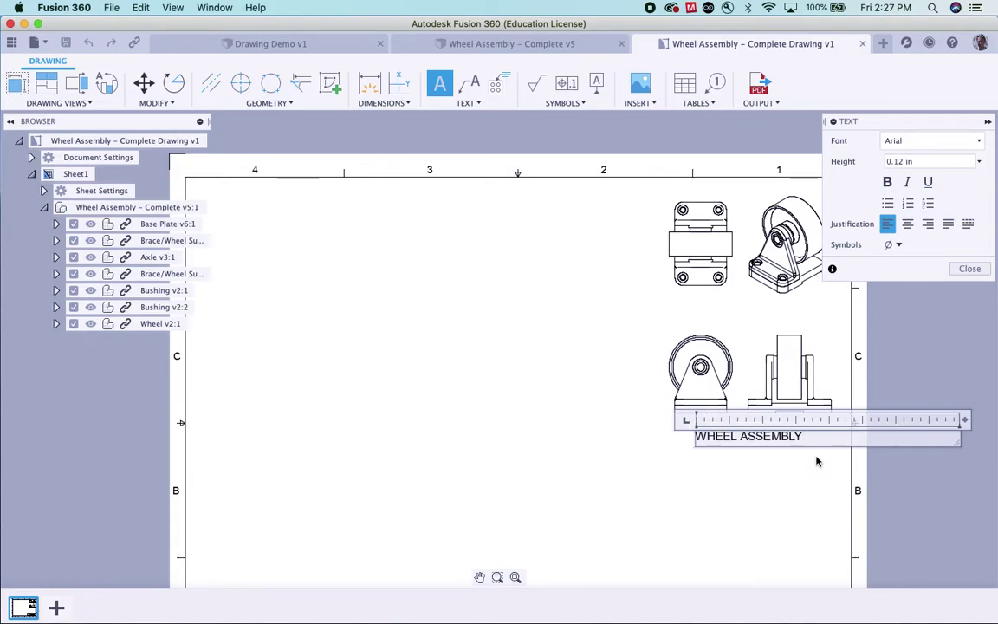
{"action": "left_click", "coordinate": [970, 269]}
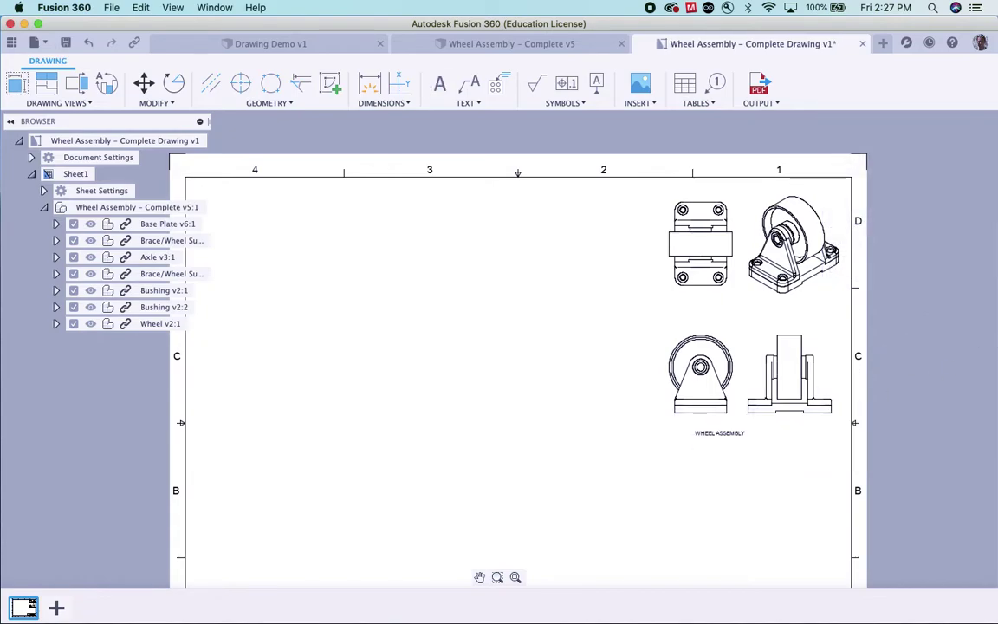
- Enlarge the WHEEL ASSEMBLY text height to 0.5 in
{"action": "double_click", "coordinate": [729, 435]}
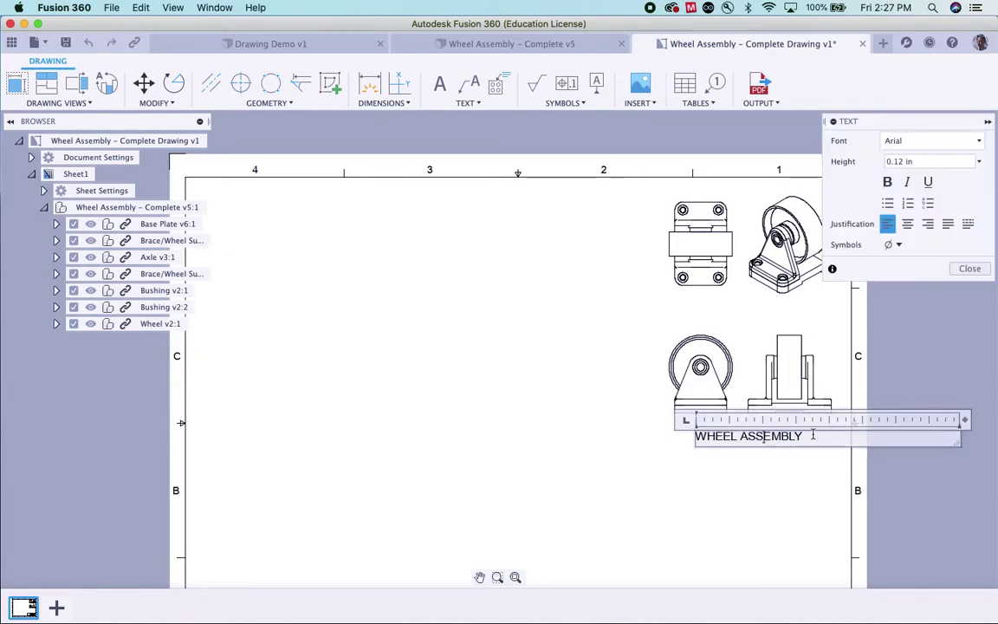
{"action": "left_click_drag", "start_coordinate": [813, 435], "coordinate": [717, 448]}
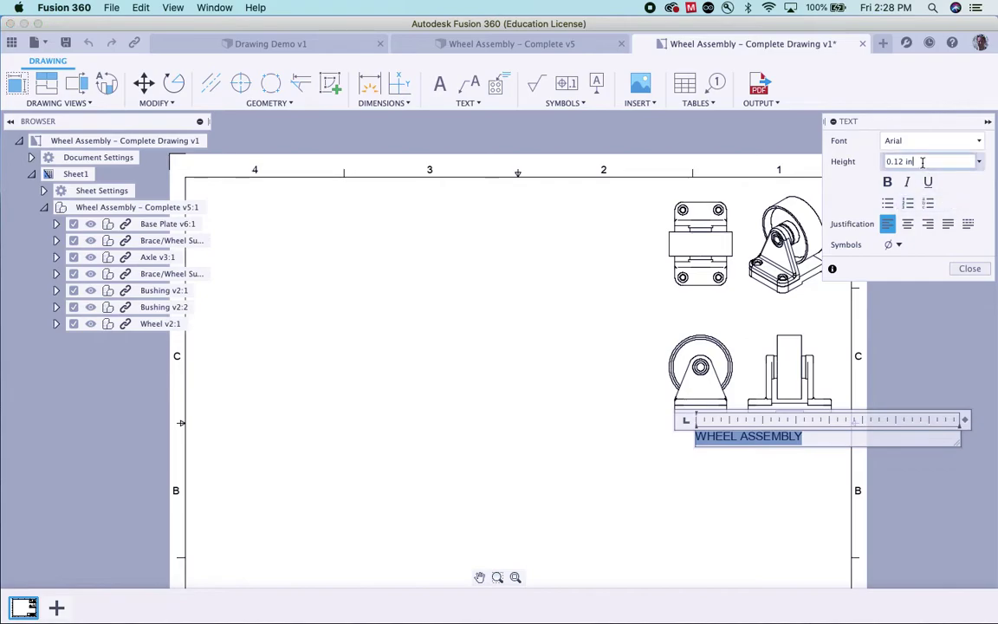
{"action": "left_click_drag", "start_coordinate": [966, 161], "coordinate": [873, 165]}
{"action": "key", "text": "BackSpace"}
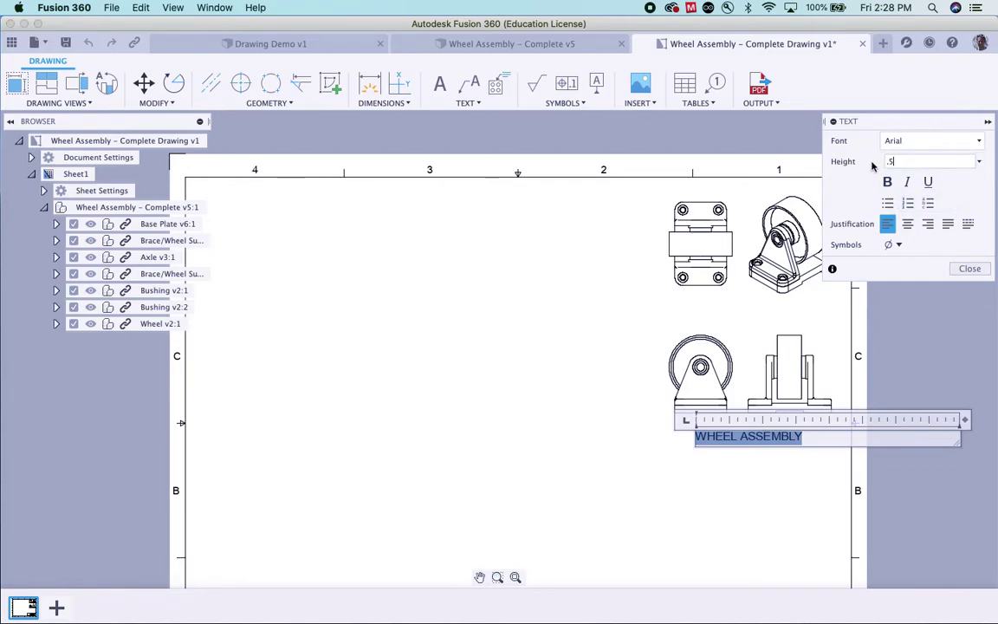
{"action": "type", "text": ".5"}
{"action": "key", "text": "Return"}
{"action": "left_click", "coordinate": [969, 268]}
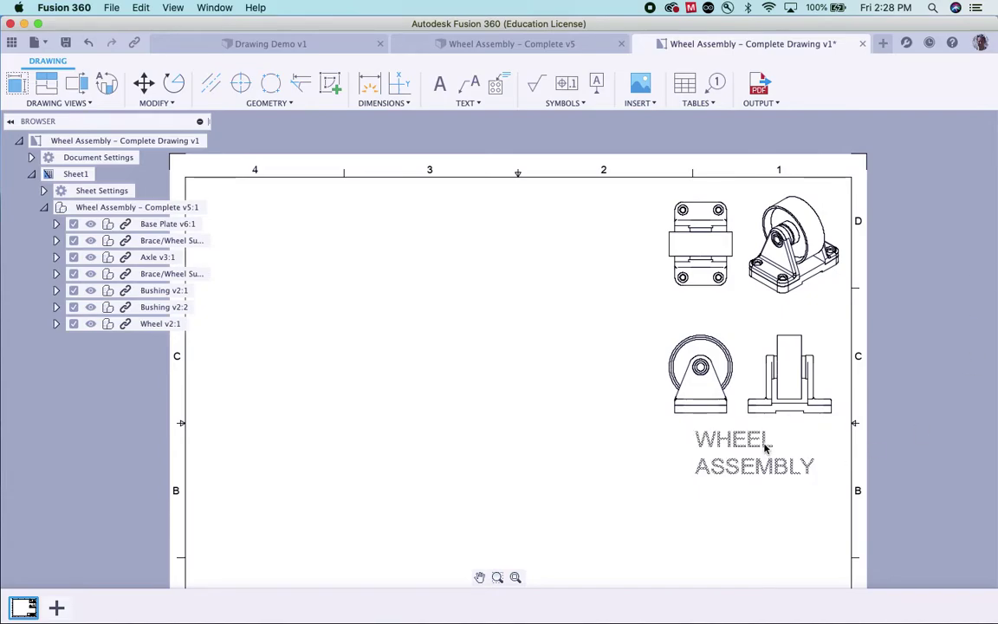
- Reduce the title to 0.4 in, widen its box to one line, and shift it left
{"action": "double_click", "coordinate": [765, 445]}
{"action": "left_click_drag", "start_coordinate": [816, 466], "coordinate": [700, 445]}
{"action": "left_click_drag", "start_coordinate": [910, 161], "coordinate": [854, 161]}
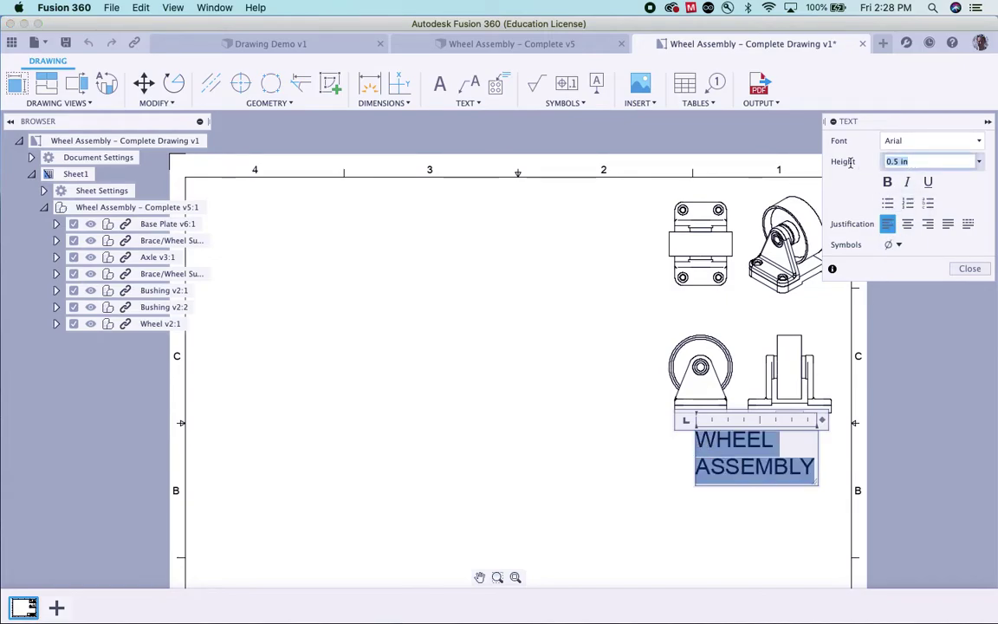
{"action": "key", "text": "BackSpace"}
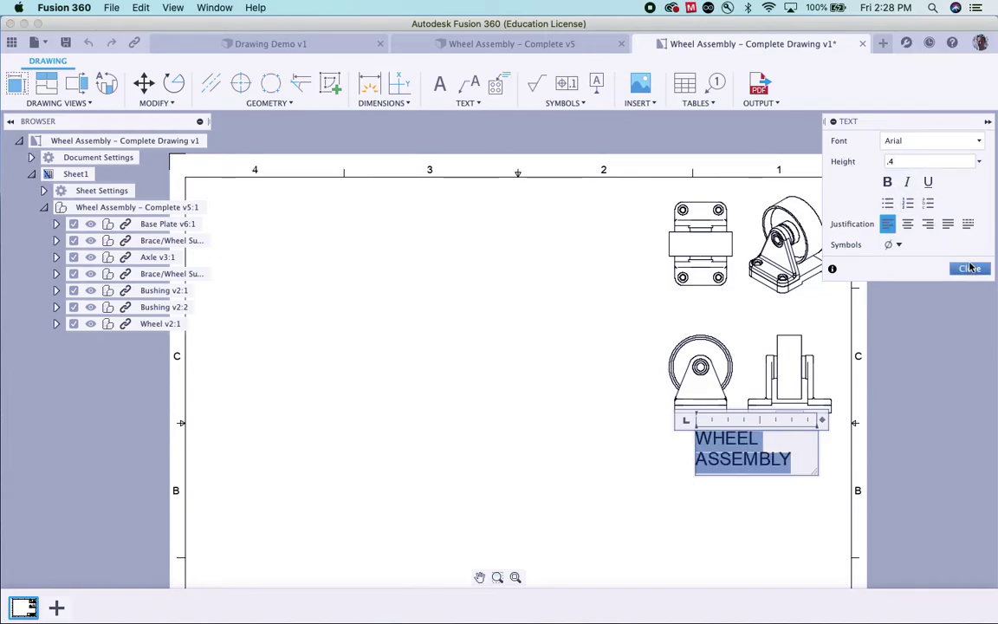
{"action": "left_click", "coordinate": [970, 270]}
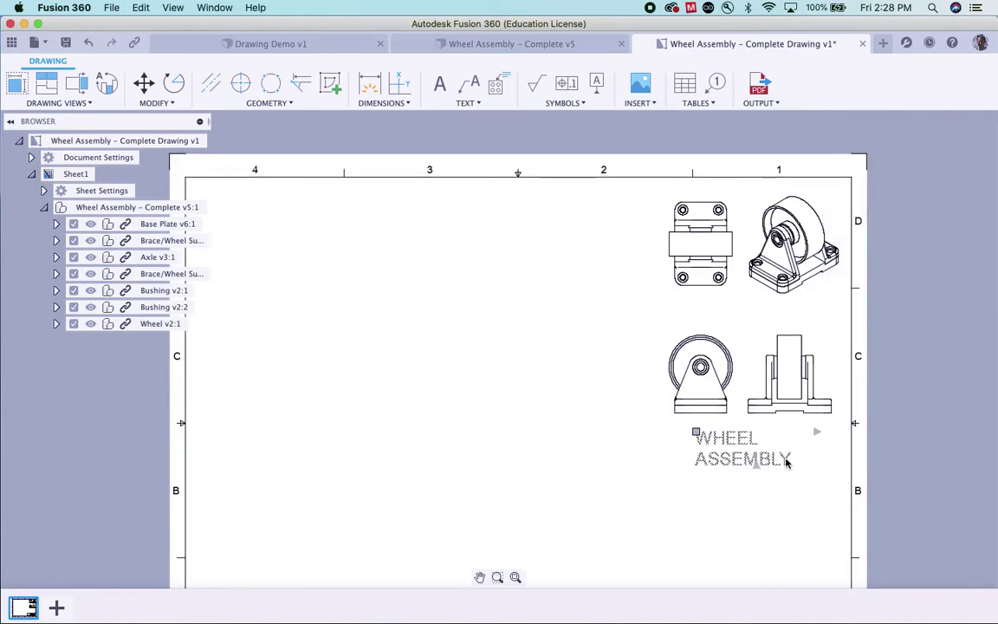
{"action": "left_click_drag", "start_coordinate": [816, 434], "coordinate": [865, 435]}
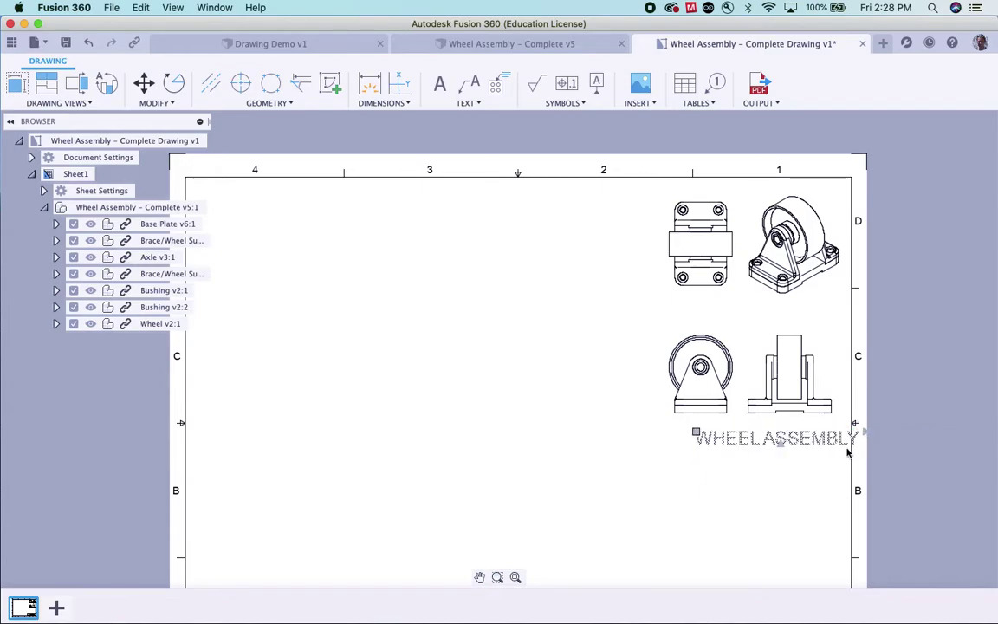
{"action": "left_click", "coordinate": [798, 442]}
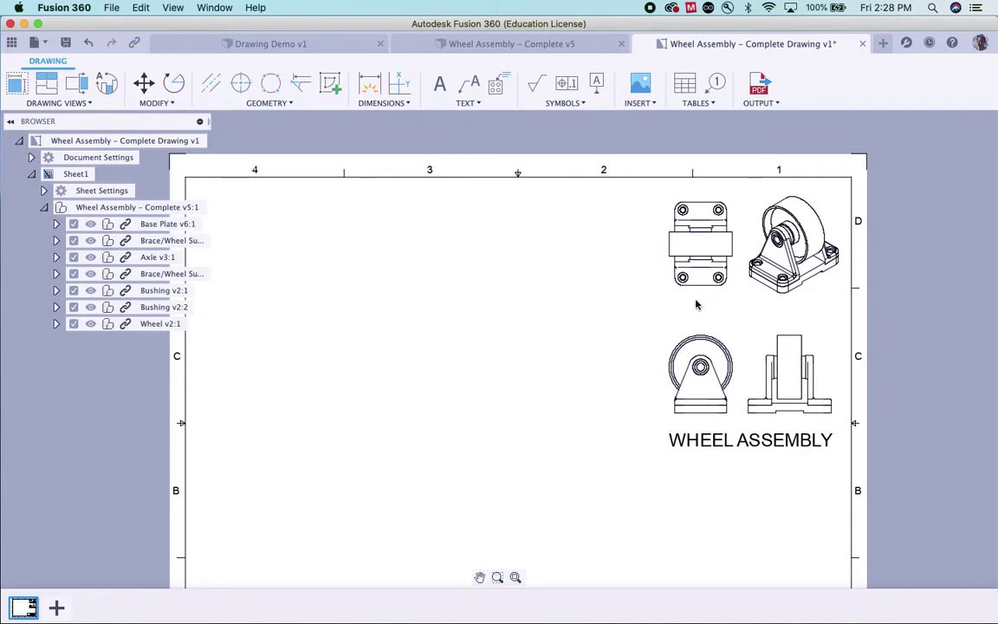
- Add a 'TOP VIEW' label beneath the top view with 0.2 in text height
{"action": "left_click", "coordinate": [440, 83]}
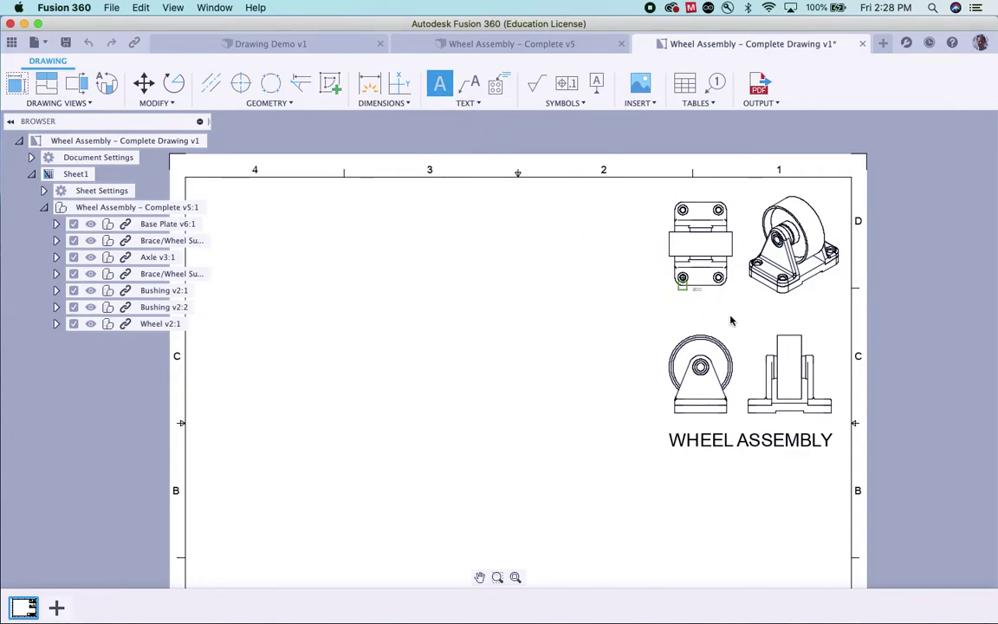
{"action": "left_click_drag", "start_coordinate": [671, 295], "coordinate": [737, 309]}
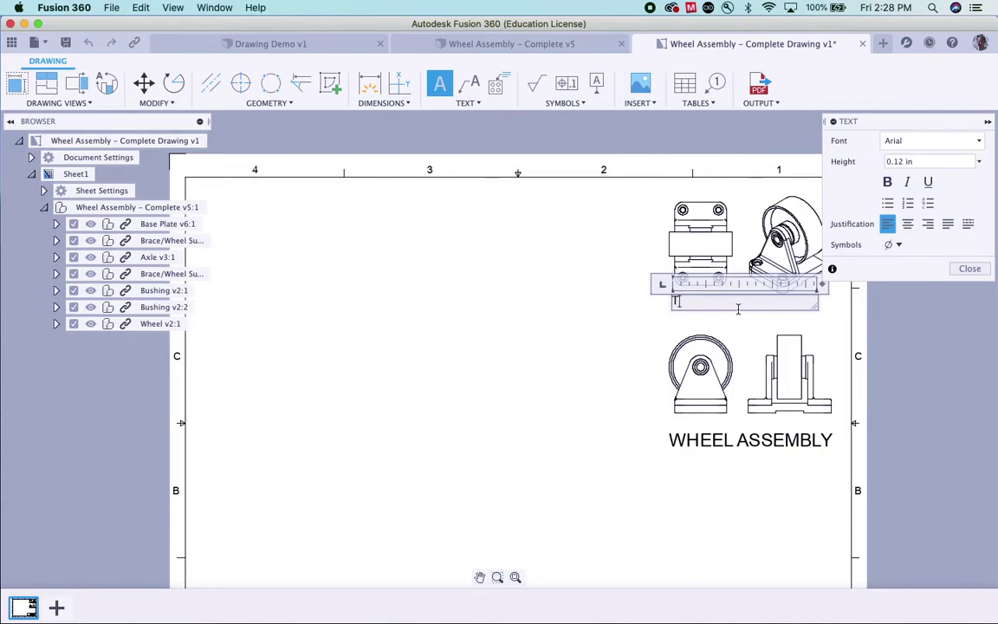
{"action": "type", "text": "TOP"}
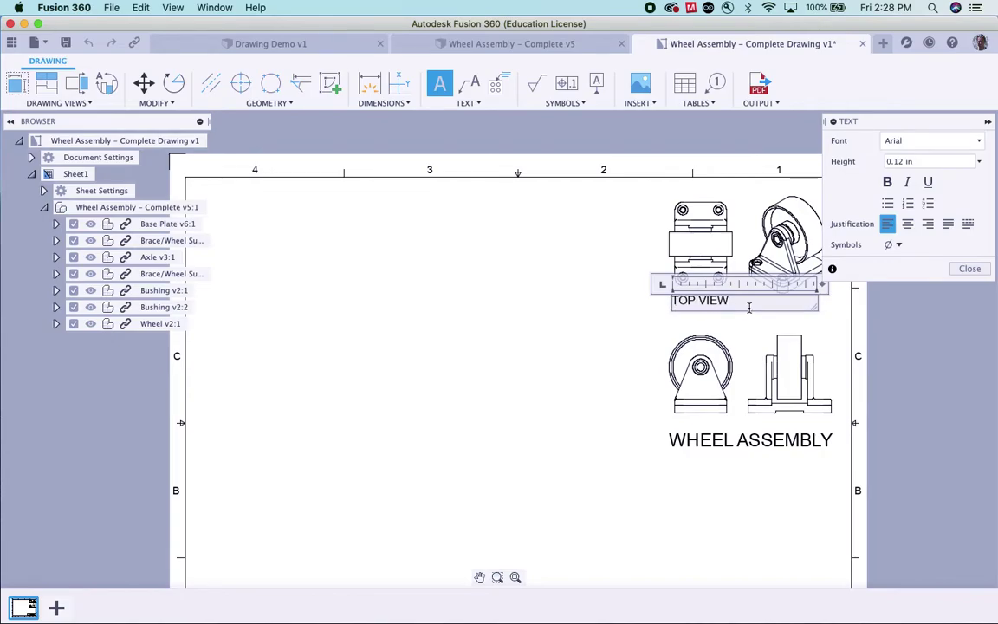
{"action": "type", "text": " VIEW"}
{"action": "left_click_drag", "start_coordinate": [729, 300], "coordinate": [671, 305]}
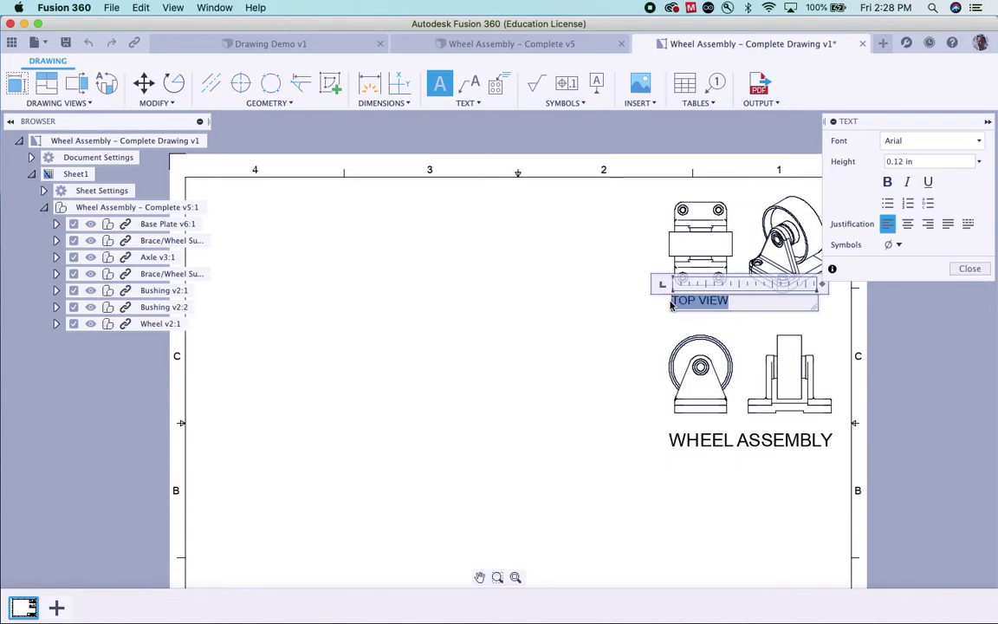
{"action": "left_click", "coordinate": [922, 163]}
{"action": "key", "text": "BackSpace"}
{"action": "type", "text": ".2"}
{"action": "left_click", "coordinate": [969, 269]}
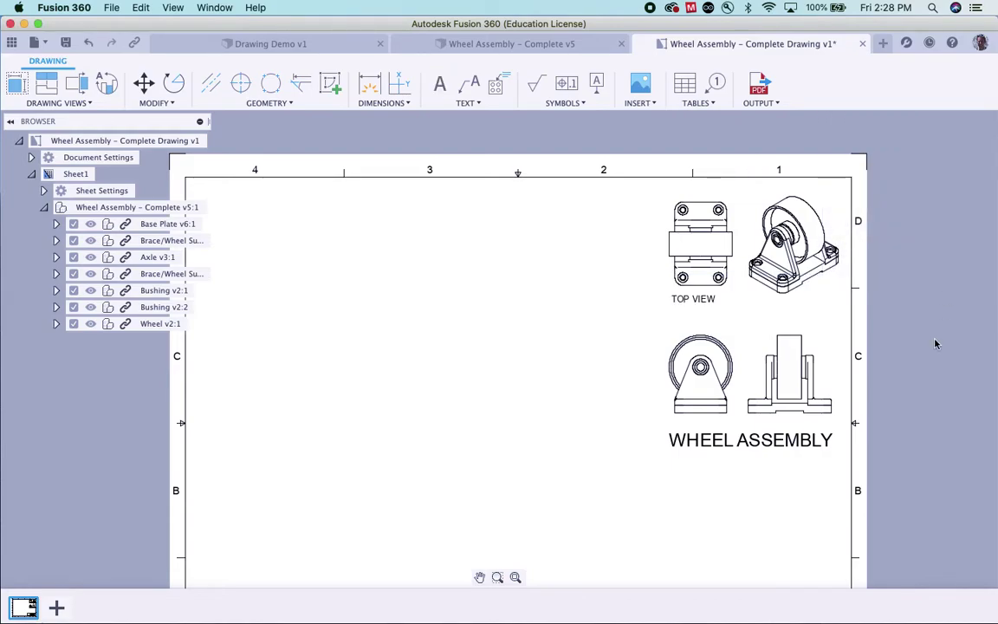
- Move a copy of the TOP VIEW label under the isometric view
{"action": "left_click", "coordinate": [717, 302]}
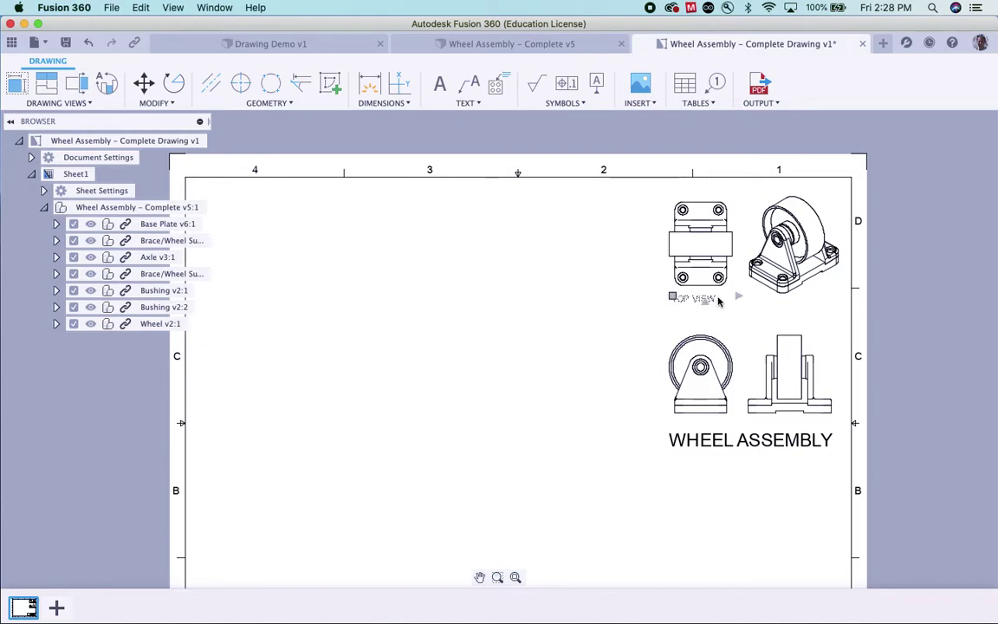
{"action": "left_click", "coordinate": [723, 305]}
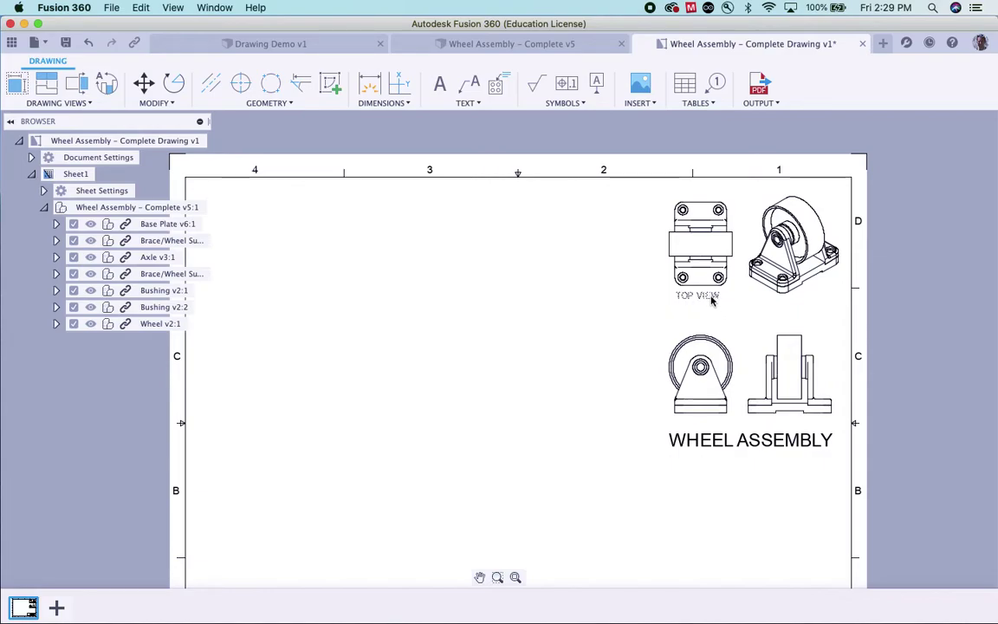
{"action": "left_click", "coordinate": [712, 301]}
{"action": "key", "text": "m"}
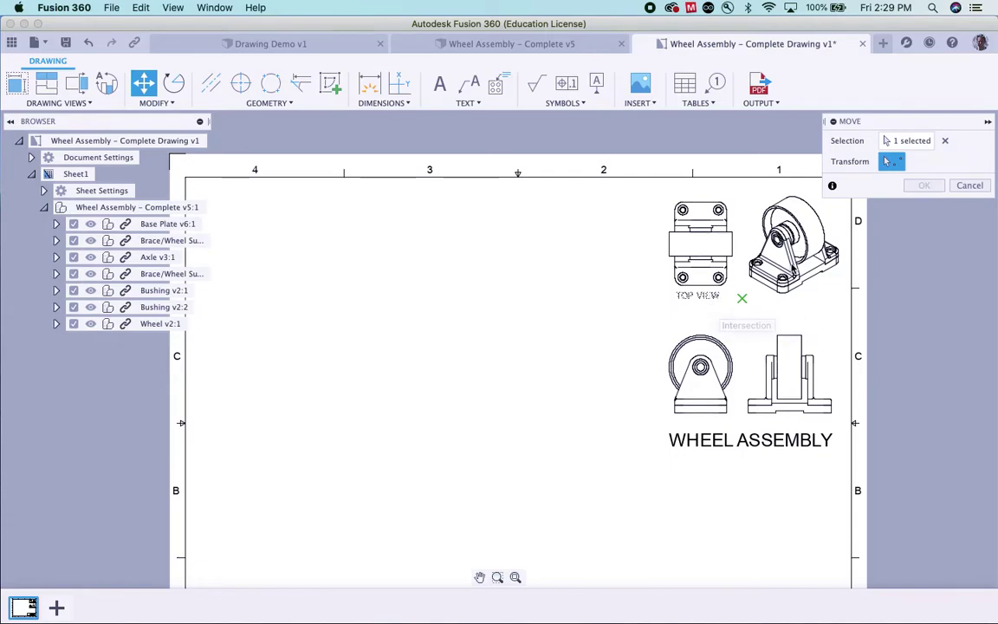
{"action": "left_click", "coordinate": [676, 314]}
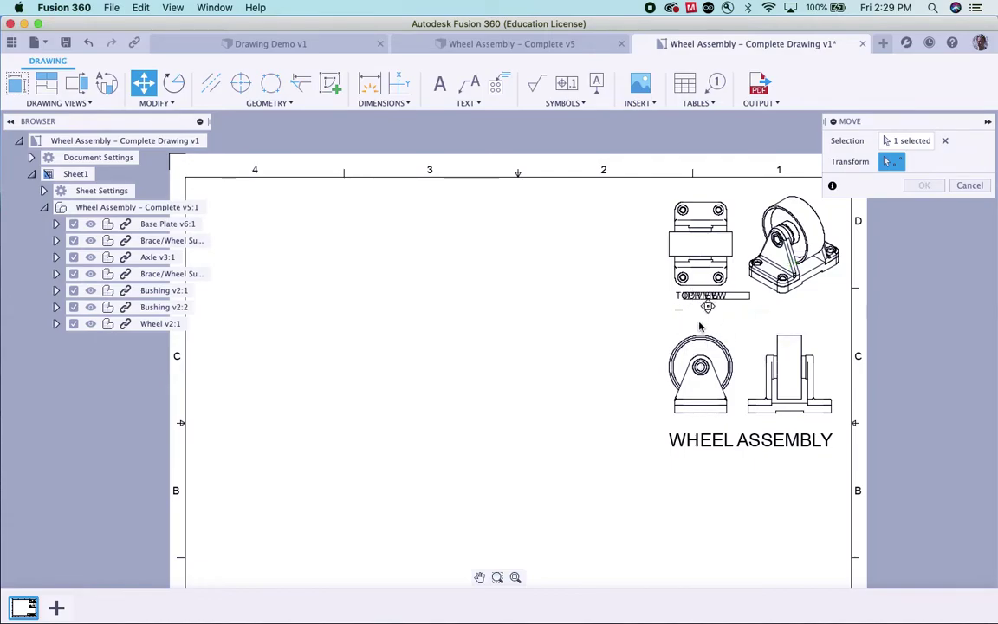
{"action": "left_click", "coordinate": [767, 326]}
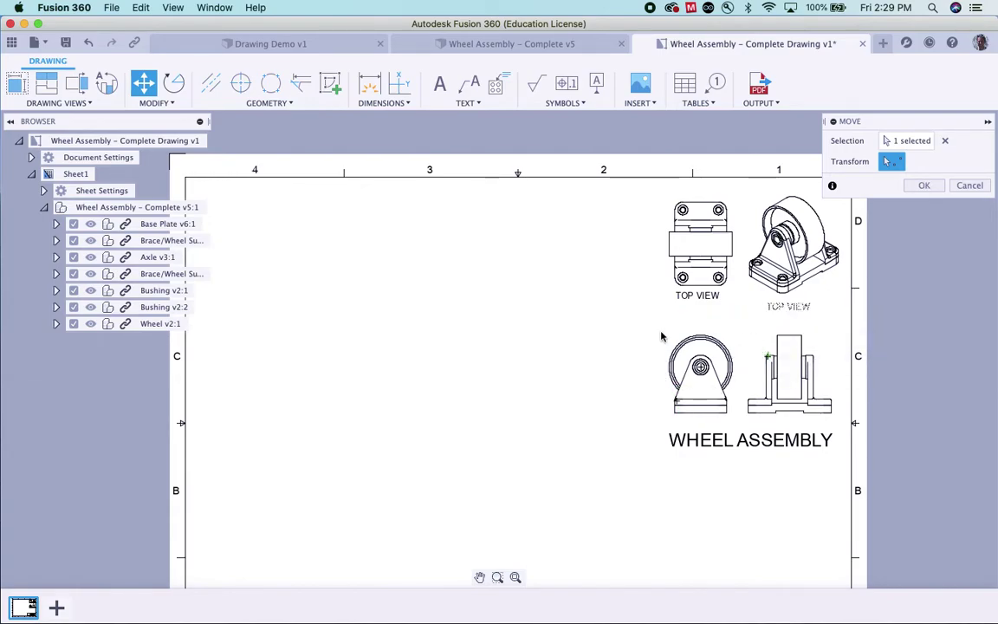
{"action": "left_click", "coordinate": [598, 392]}
{"action": "key", "text": "Escape"}
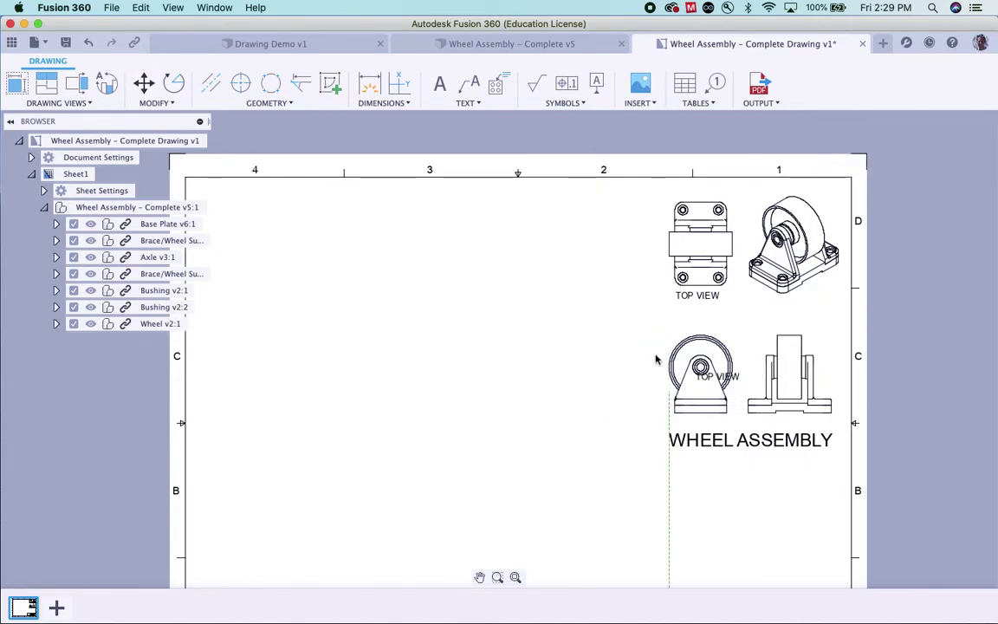
{"action": "left_click", "coordinate": [730, 364]}
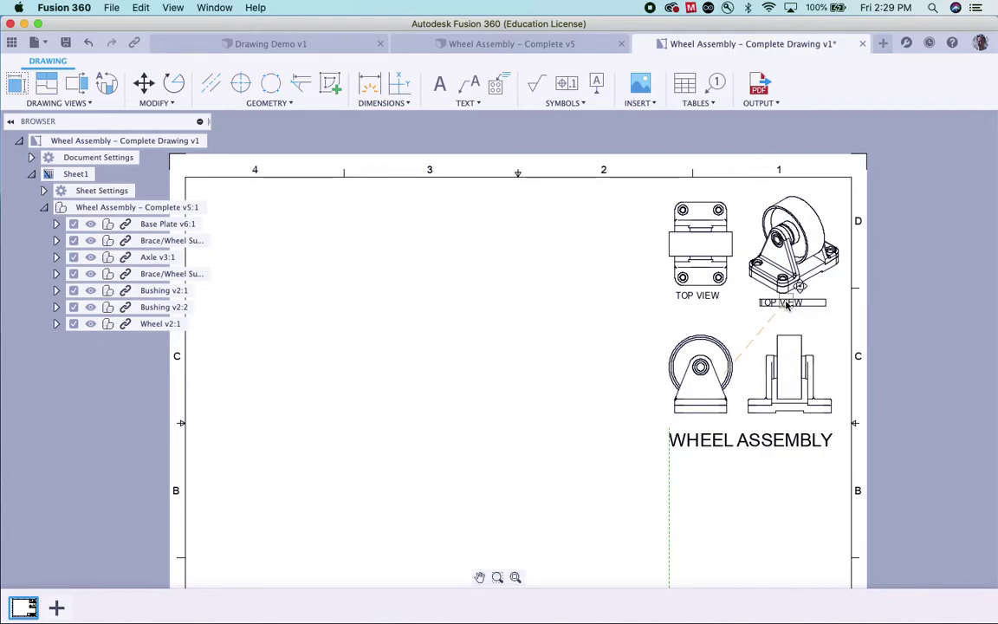
{"action": "left_click", "coordinate": [785, 307]}
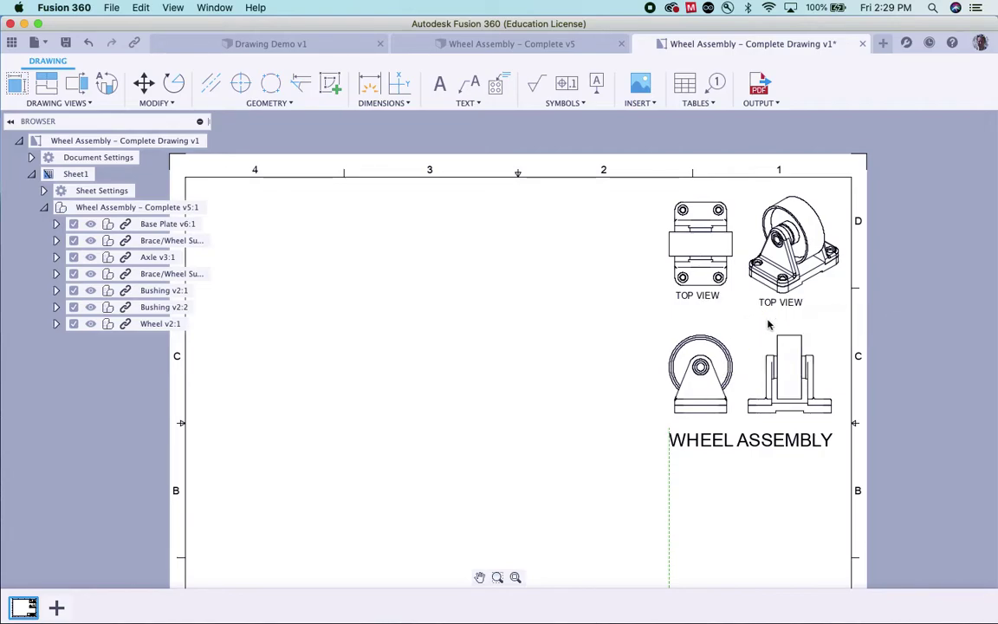
- Move two more TOP VIEW copies below the wheel view and the lower-right view
{"action": "left_click", "coordinate": [714, 299]}
{"action": "key", "text": "m"}
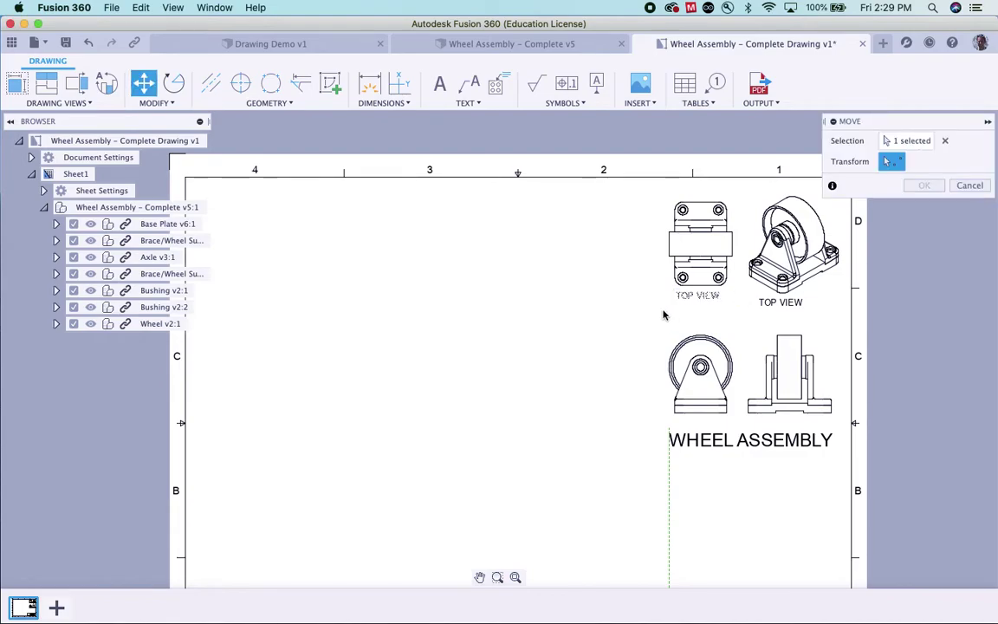
{"action": "left_click", "coordinate": [664, 316]}
{"action": "left_click", "coordinate": [661, 439]}
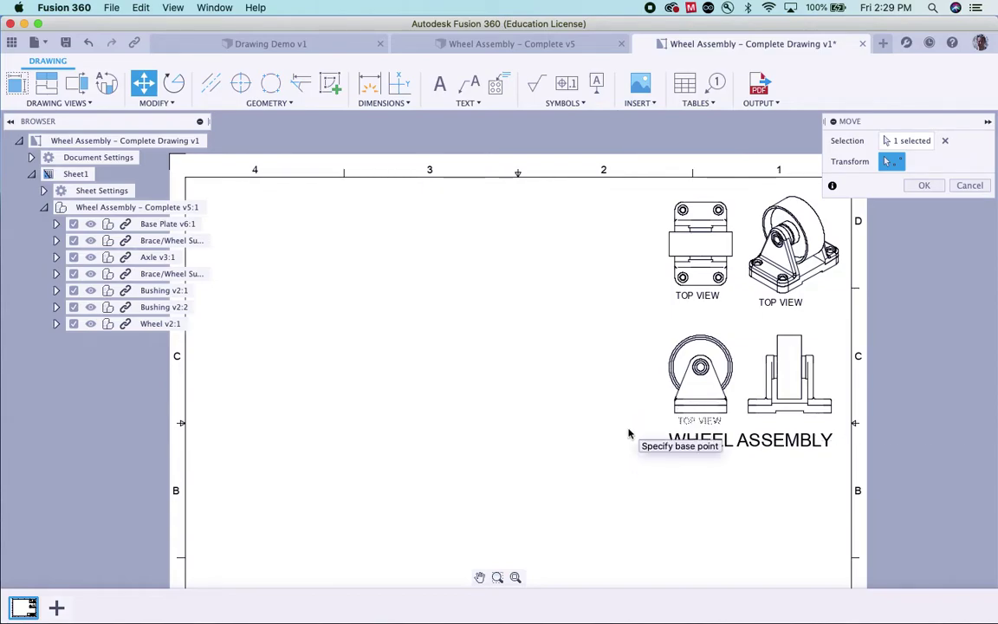
{"action": "key", "text": "Return"}
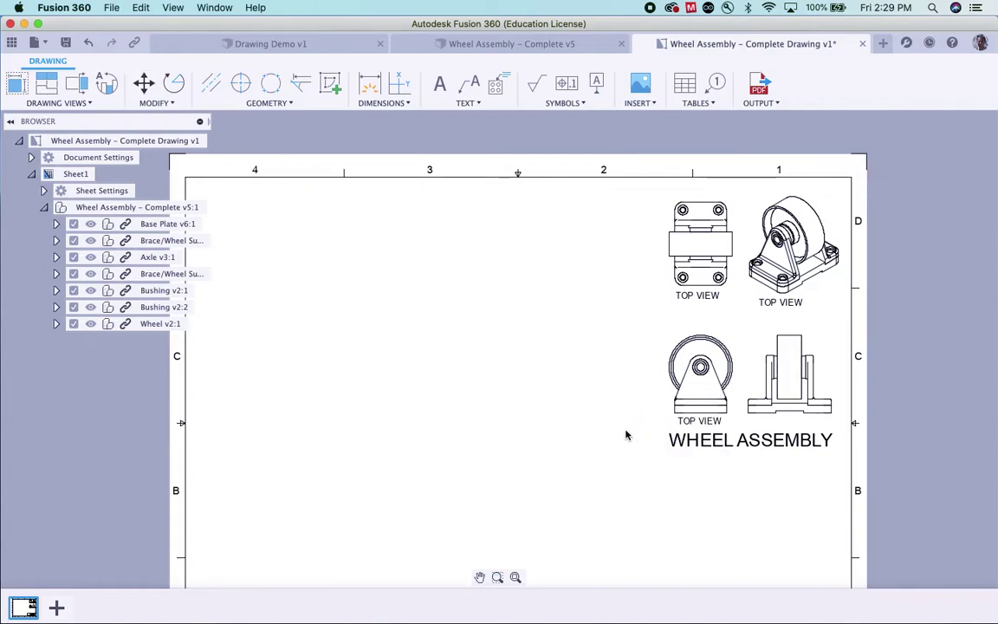
{"action": "left_click", "coordinate": [700, 296]}
{"action": "key", "text": "m"}
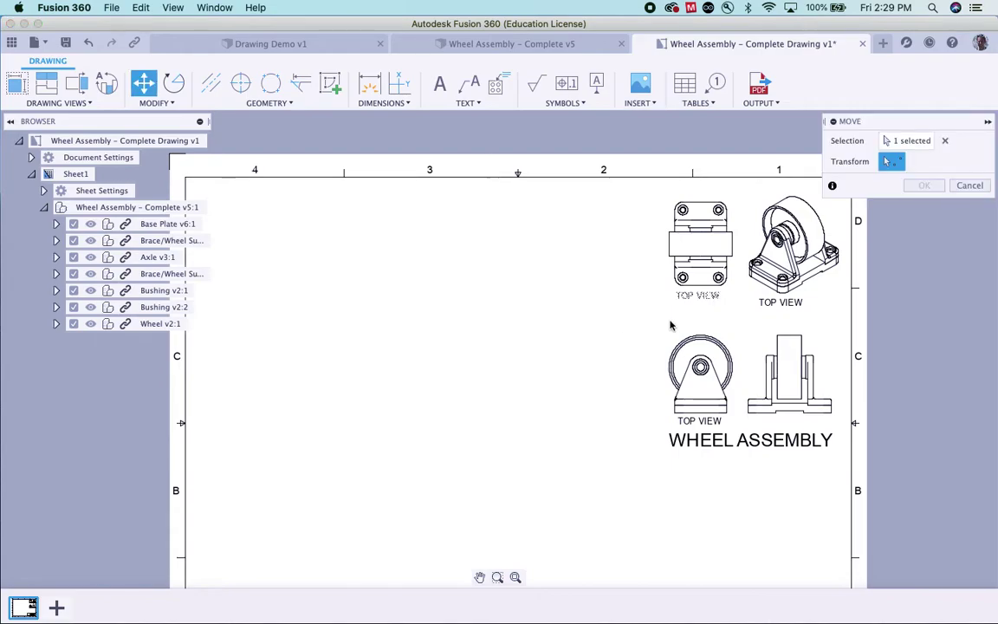
{"action": "left_click", "coordinate": [670, 316]}
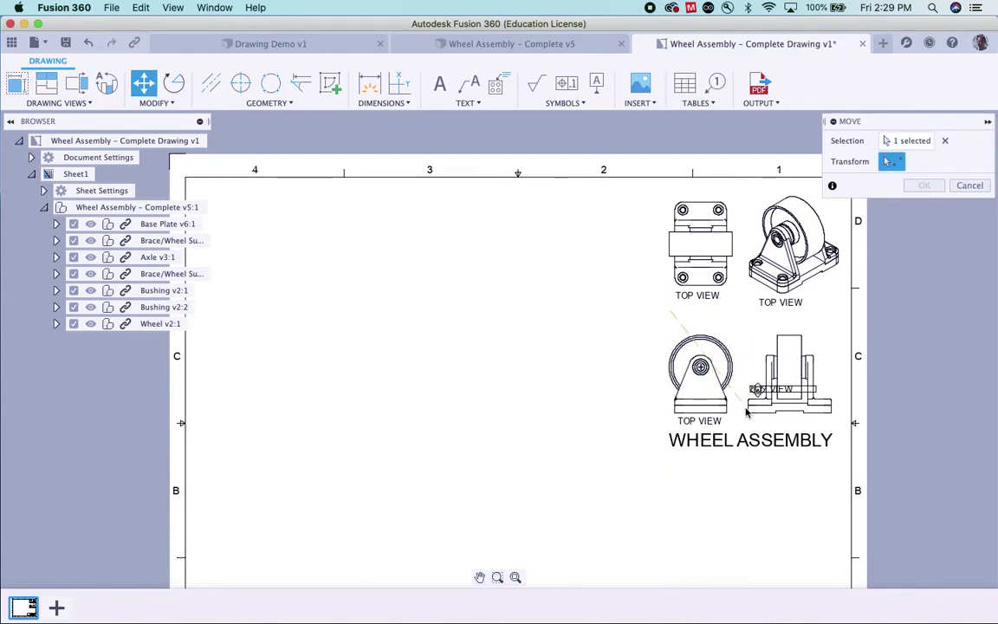
{"action": "left_click", "coordinate": [762, 442]}
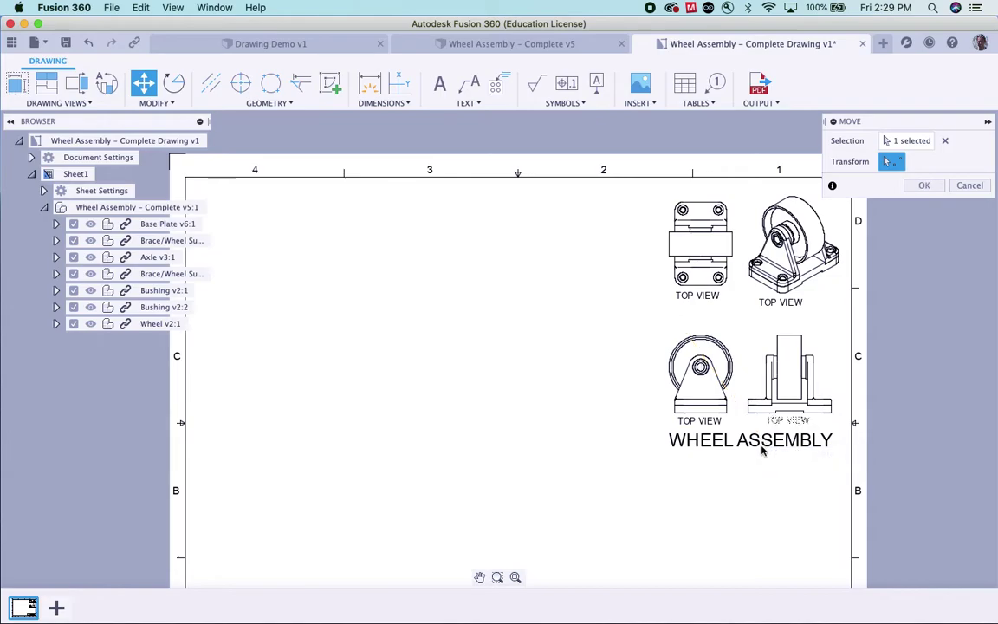
{"action": "key", "text": "Return"}
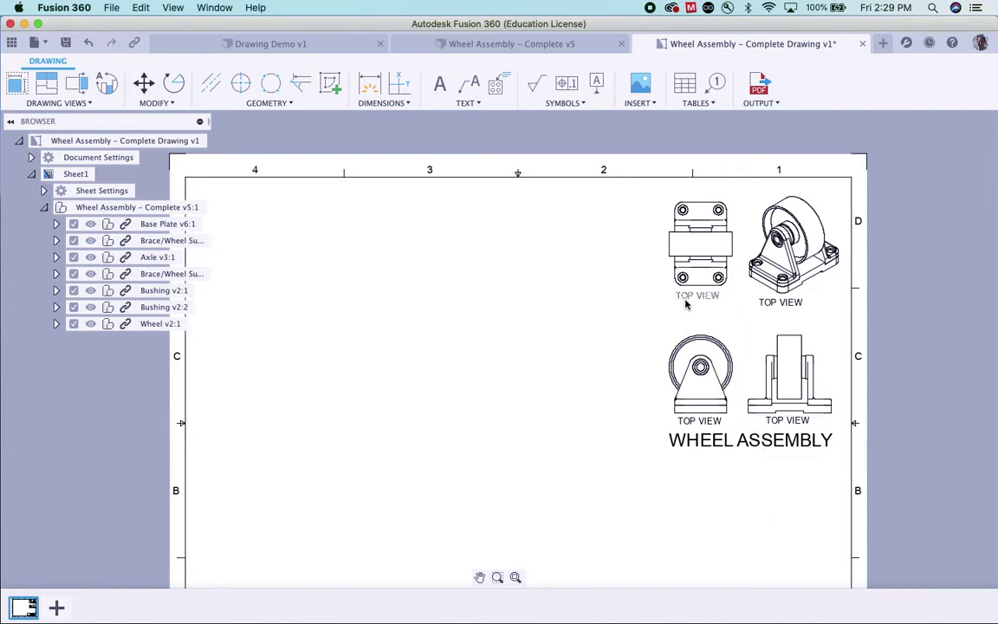
- Change the isometric view's label to ISOMETRIC VIEW, widening it to fit one line
{"action": "double_click", "coordinate": [782, 303]}
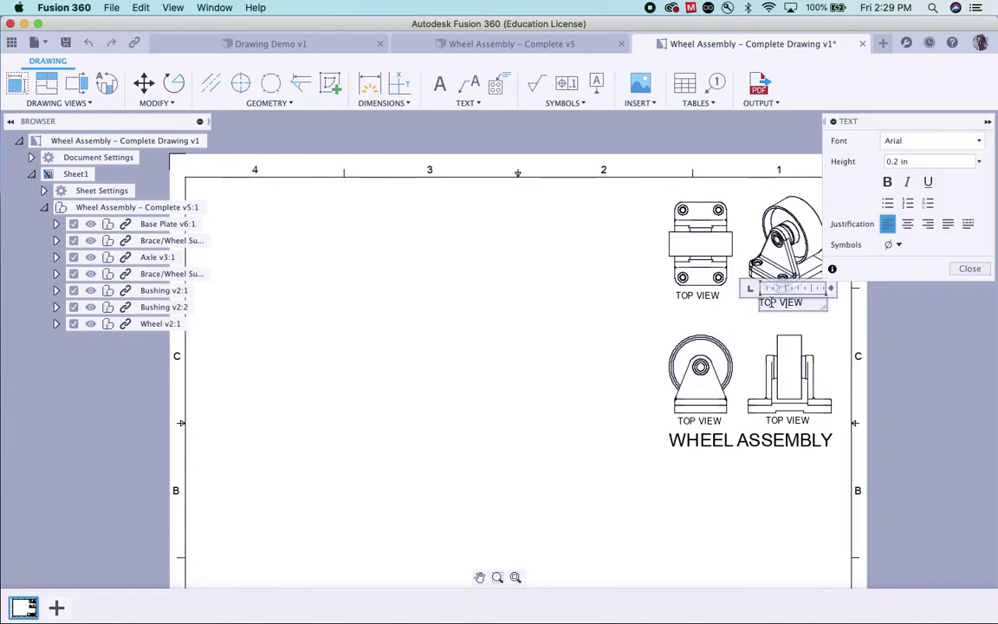
{"action": "double_click", "coordinate": [769, 302]}
{"action": "type", "text": "ISOMETRIC"}
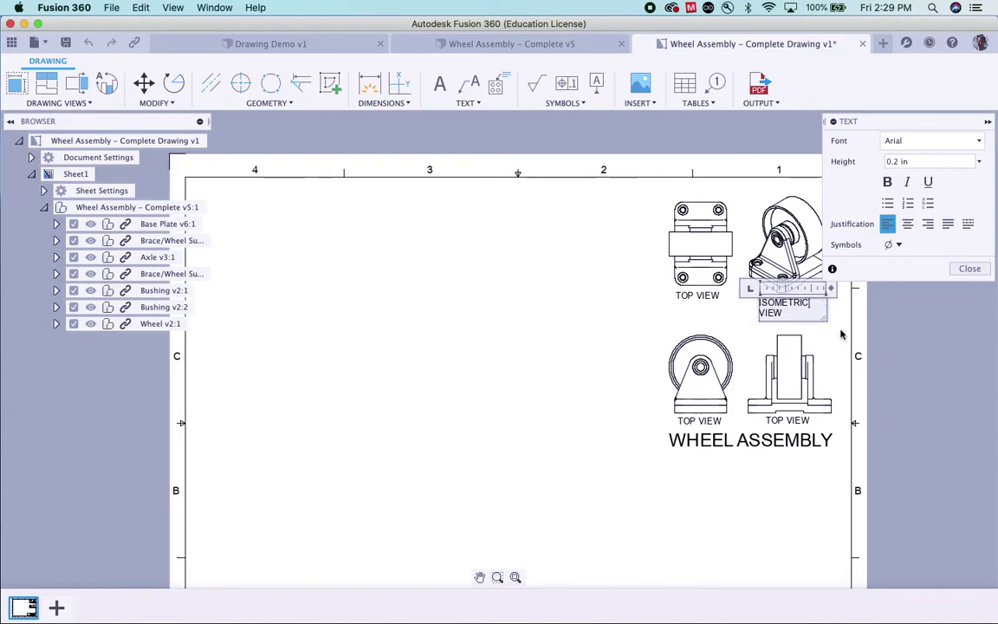
{"action": "left_click_drag", "start_coordinate": [825, 313], "coordinate": [848, 313]}
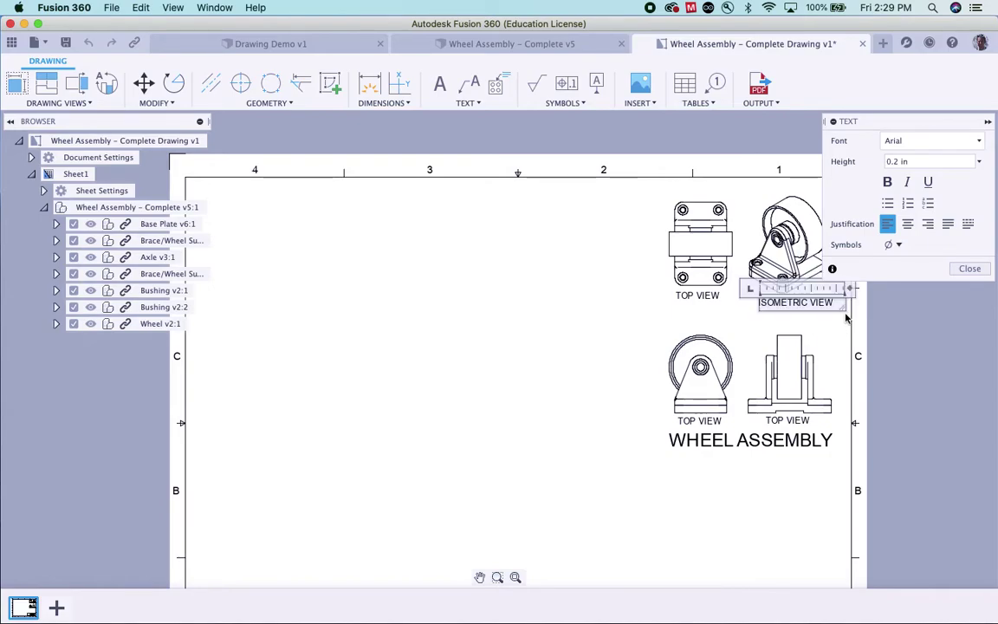
{"action": "left_click", "coordinate": [970, 269]}
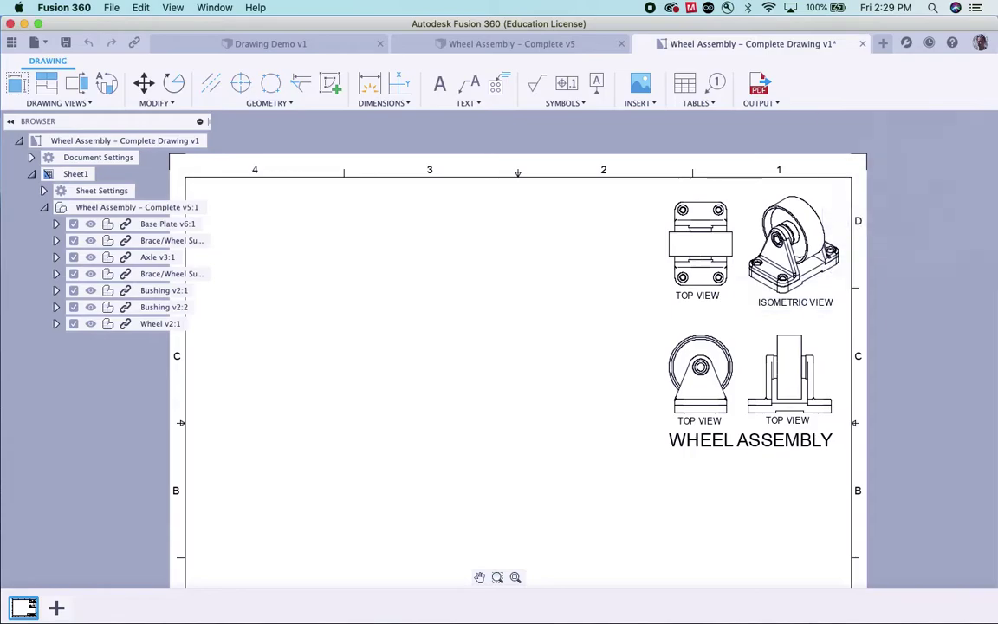
- Change the wheel view's label to SIDE VIEW
{"action": "double_click", "coordinate": [705, 421]}
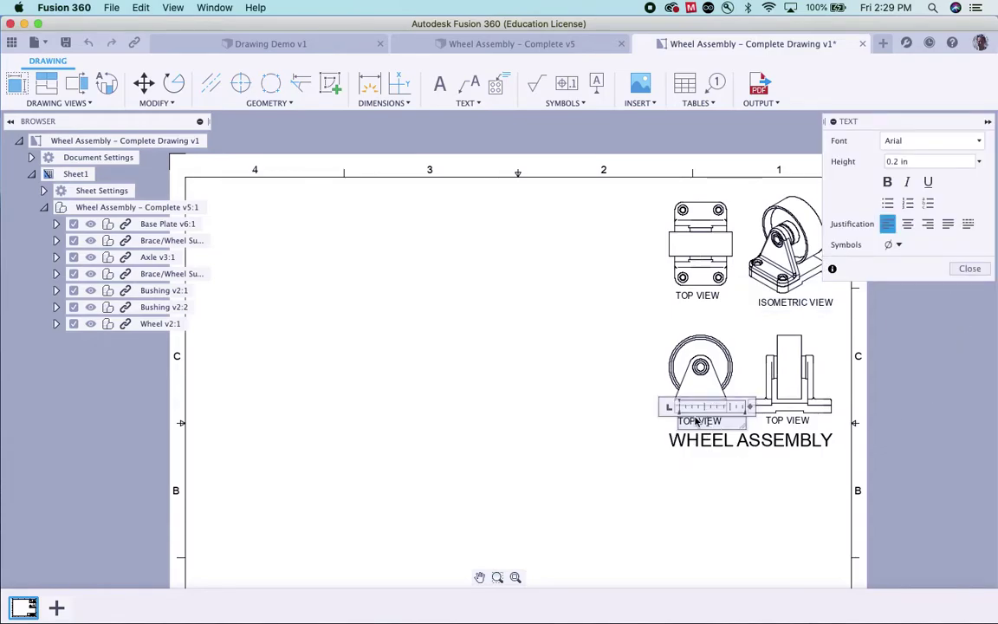
{"action": "double_click", "coordinate": [687, 421]}
{"action": "type", "text": "SIDE"}
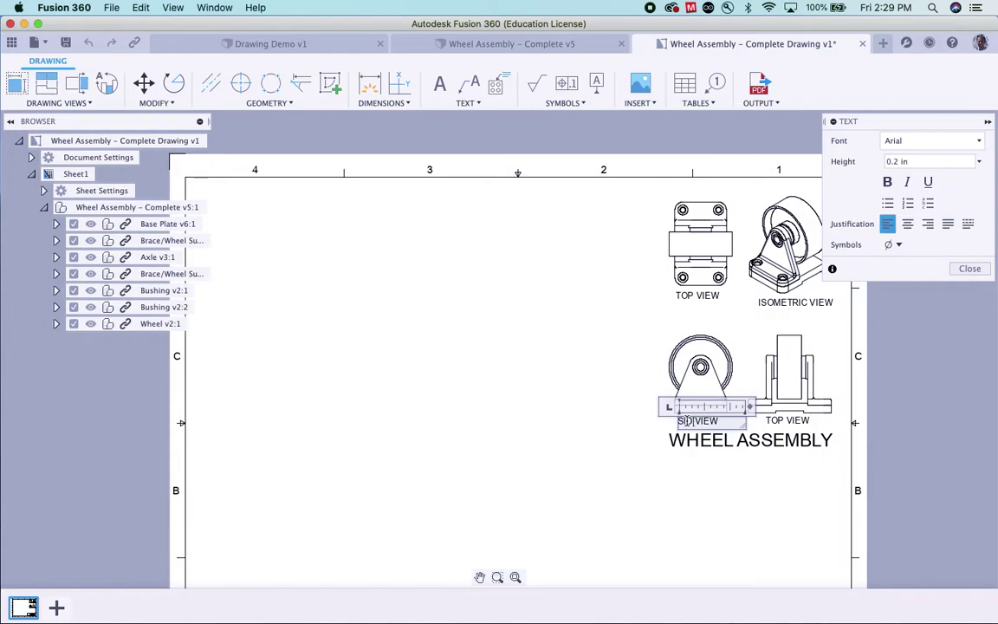
{"action": "left_click", "coordinate": [969, 269]}
- Change the right-hand view's label to END VIEW
{"action": "double_click", "coordinate": [795, 419]}
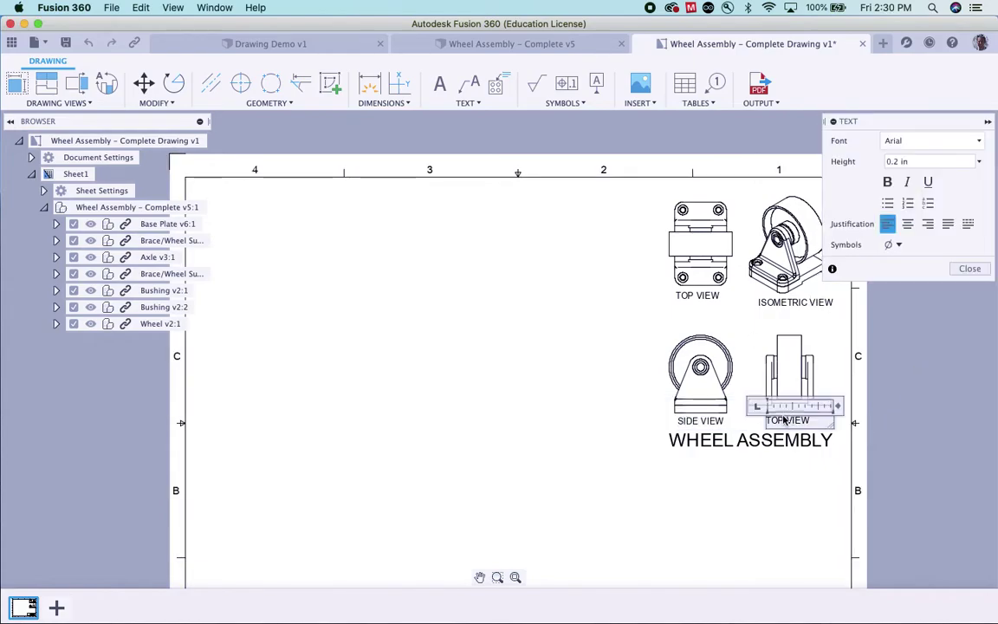
{"action": "double_click", "coordinate": [774, 421]}
{"action": "type", "text": "END"}
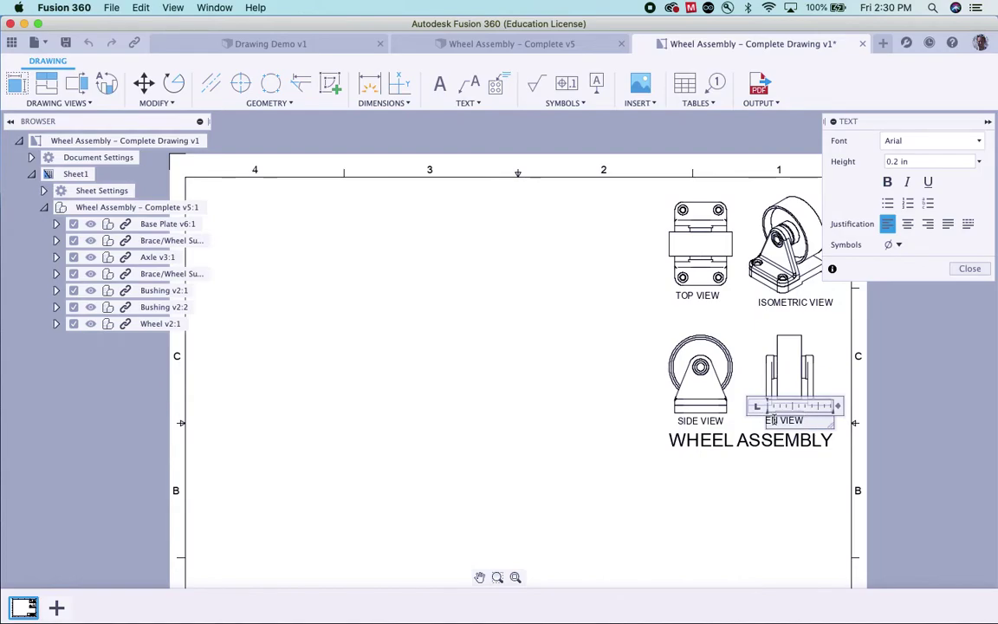
{"action": "left_click", "coordinate": [970, 268]}
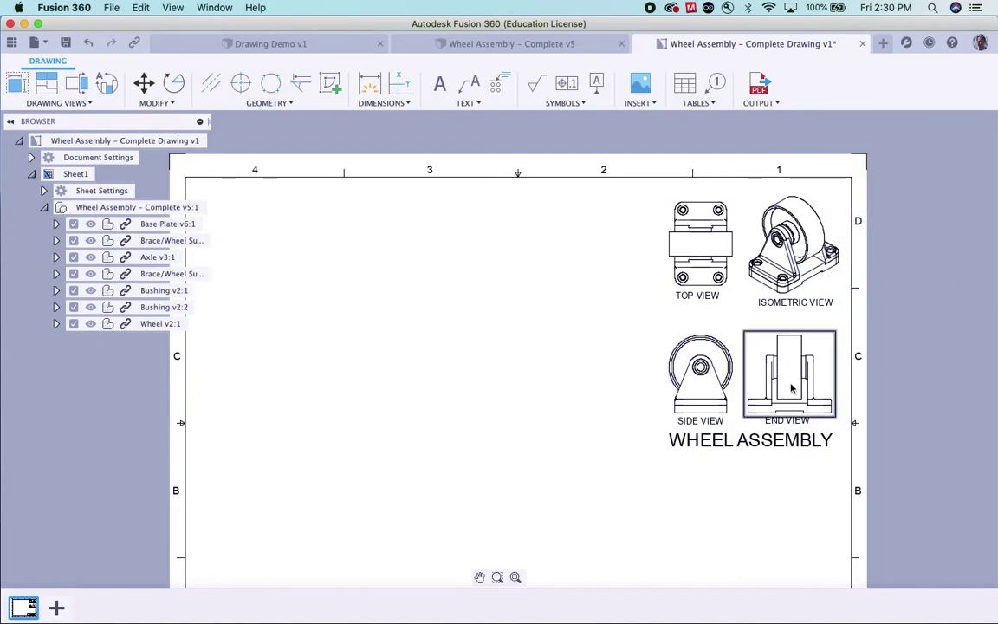
- Move the TOP VIEW label snugly beneath the top view
{"action": "scroll", "coordinate": [776, 343], "scroll_direction": "up", "scroll_amount": 2}
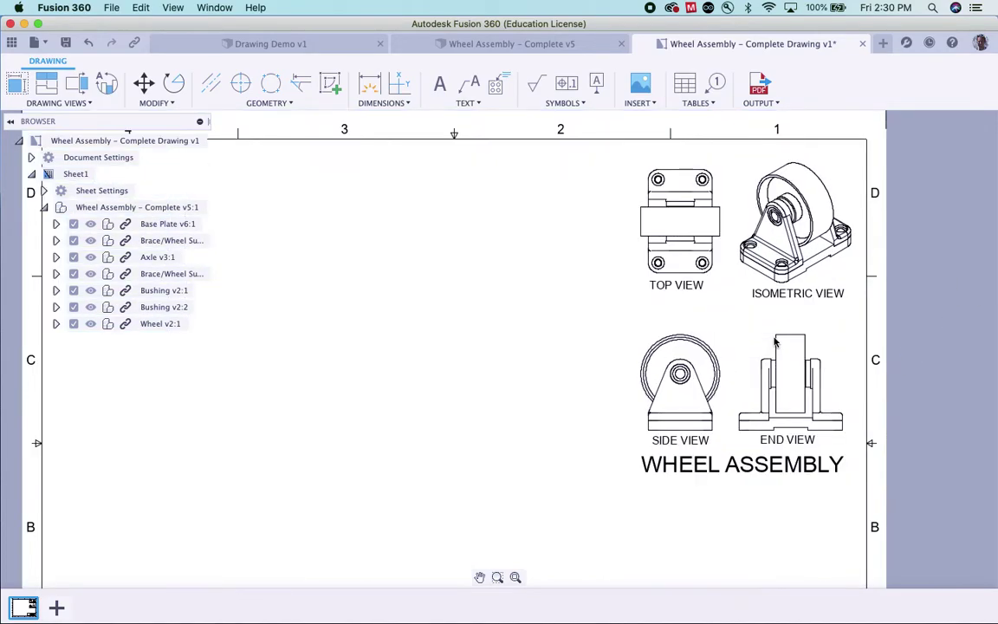
{"action": "scroll", "coordinate": [776, 342], "scroll_direction": "up", "scroll_amount": 1}
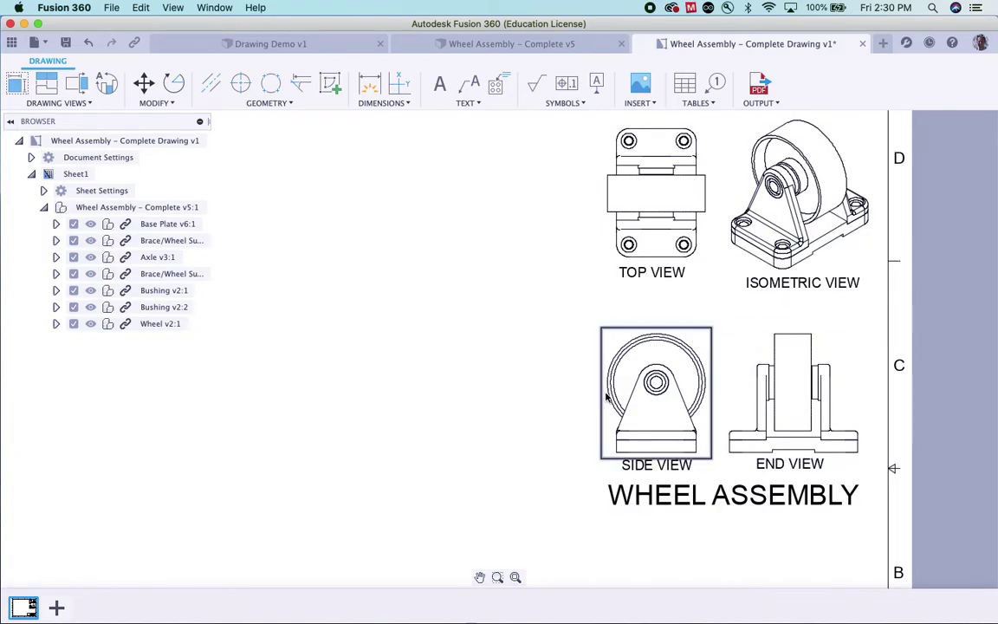
{"action": "left_click", "coordinate": [646, 276]}
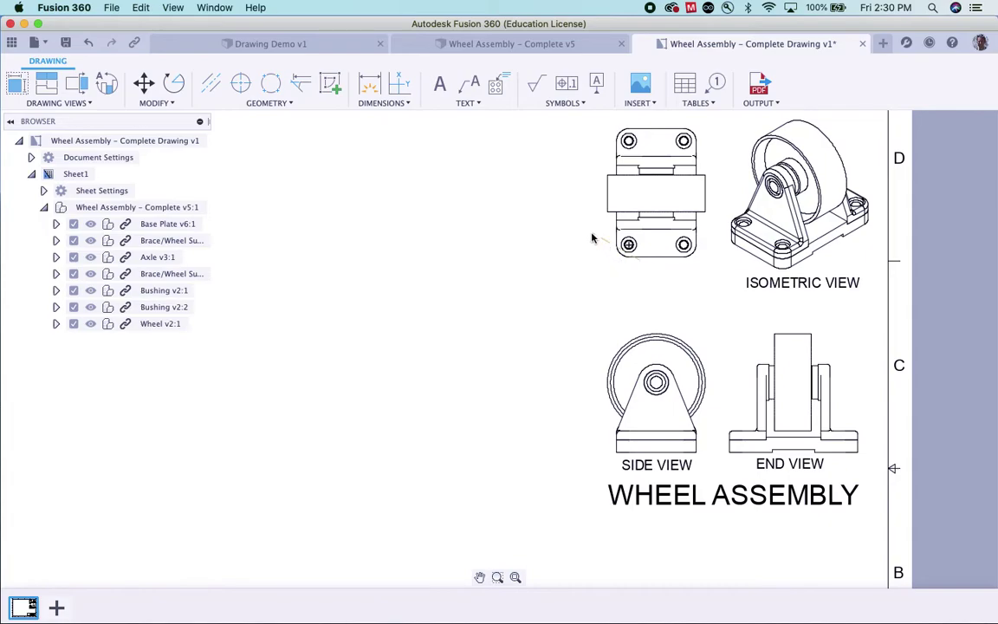
{"action": "left_click", "coordinate": [620, 269]}
{"action": "left_click", "coordinate": [599, 229]}
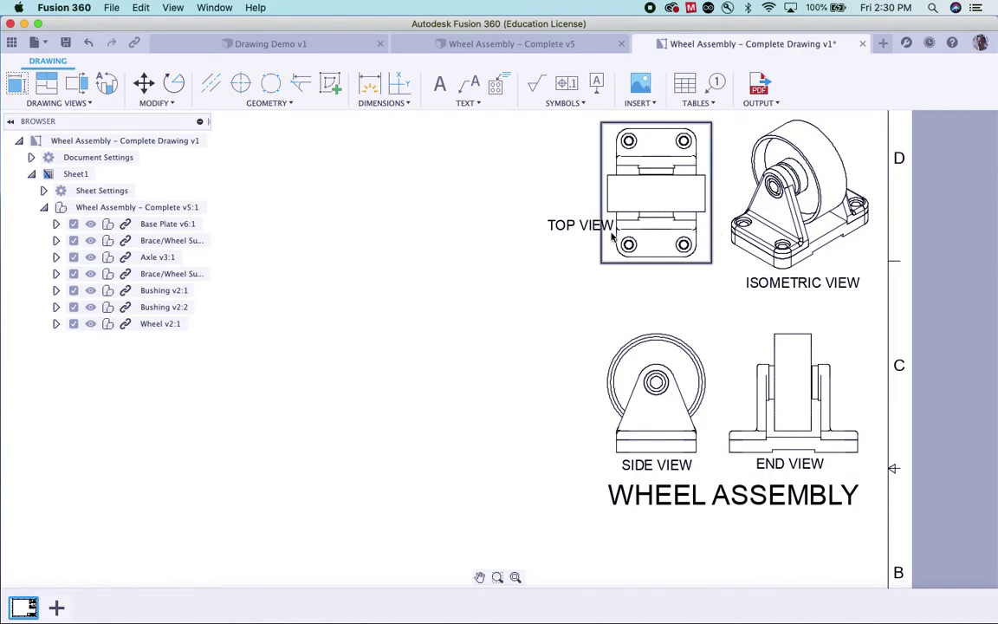
{"action": "left_click_drag", "start_coordinate": [593, 232], "coordinate": [666, 270]}
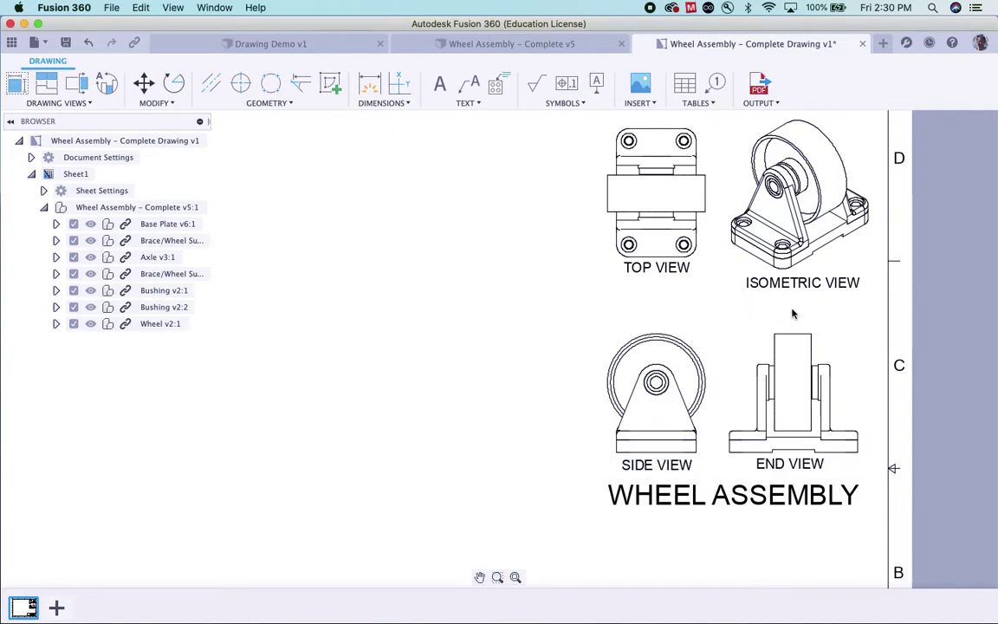
- Pan and zoom out to bring the whole sheet into view
{"action": "mouse_move", "coordinate": [793, 314]}
{"action": "middle_mouse_down"}
{"action": "mouse_move", "coordinate": [740, 341]}
{"action": "mouse_move", "coordinate": [729, 370]}
{"action": "middle_mouse_up"}
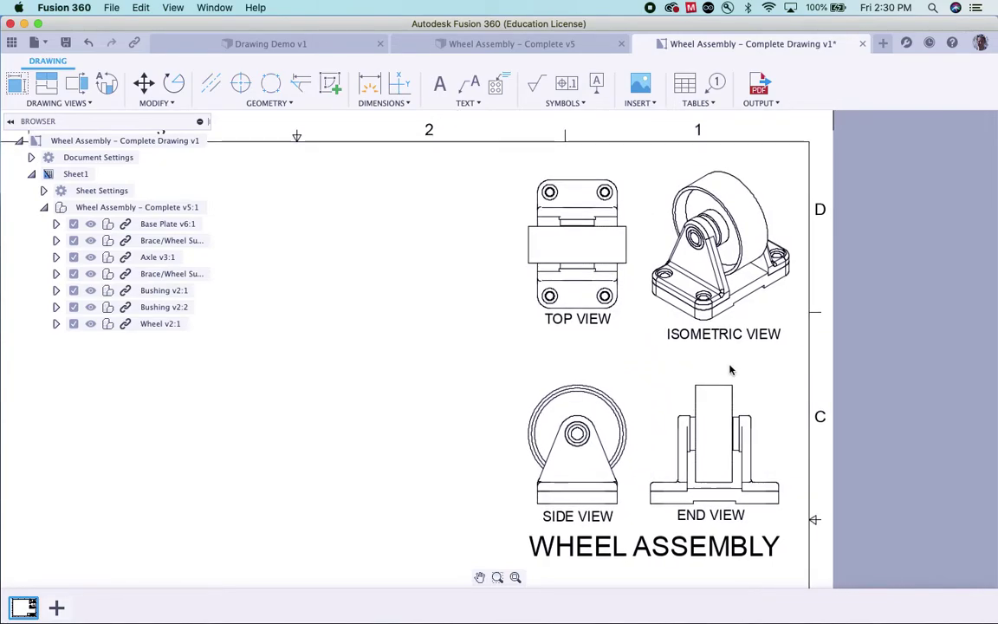
{"action": "scroll", "coordinate": [730, 370], "scroll_direction": "down", "scroll_amount": 5}
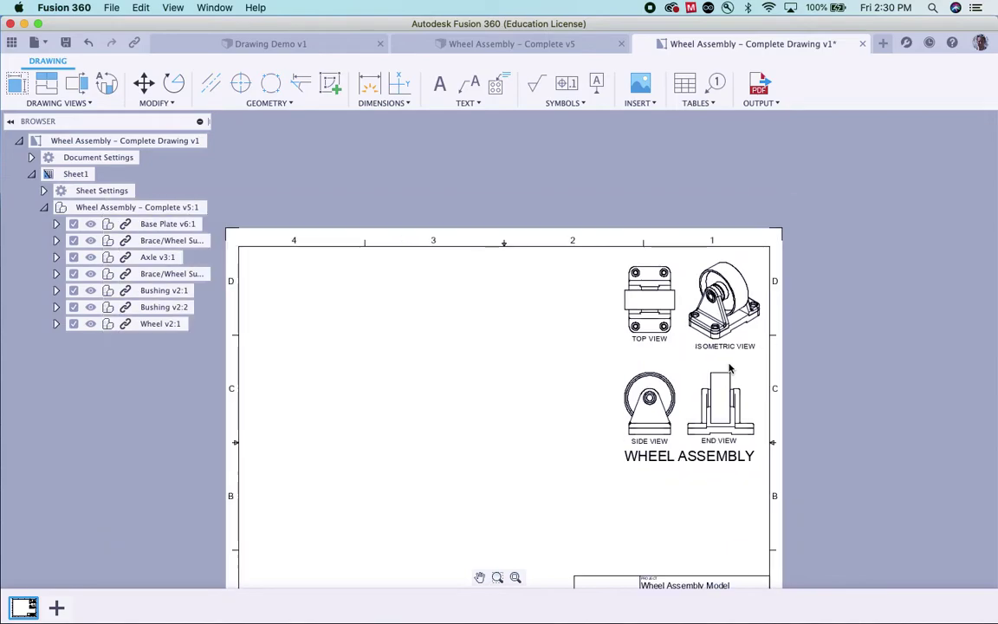
{"action": "mouse_move", "coordinate": [730, 370]}
{"action": "middle_mouse_down"}
{"action": "mouse_move", "coordinate": [750, 369]}
{"action": "mouse_move", "coordinate": [779, 292]}
{"action": "mouse_move", "coordinate": [803, 288]}
{"action": "middle_mouse_up"}
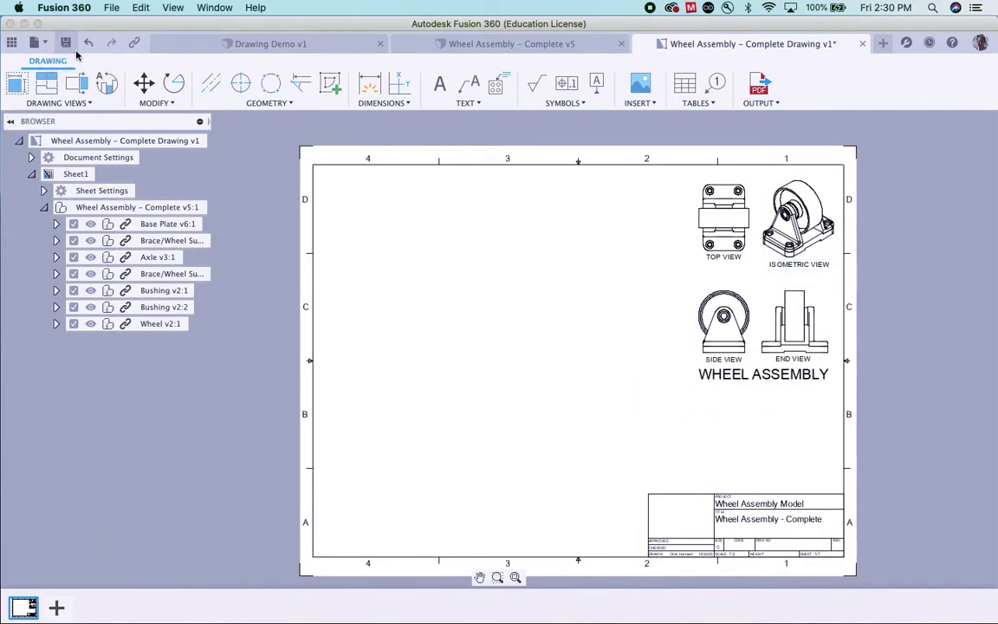
- Save the wheel assembly drawing as version v2
{"action": "left_click", "coordinate": [66, 43]}
{"action": "left_click", "coordinate": [507, 330]}
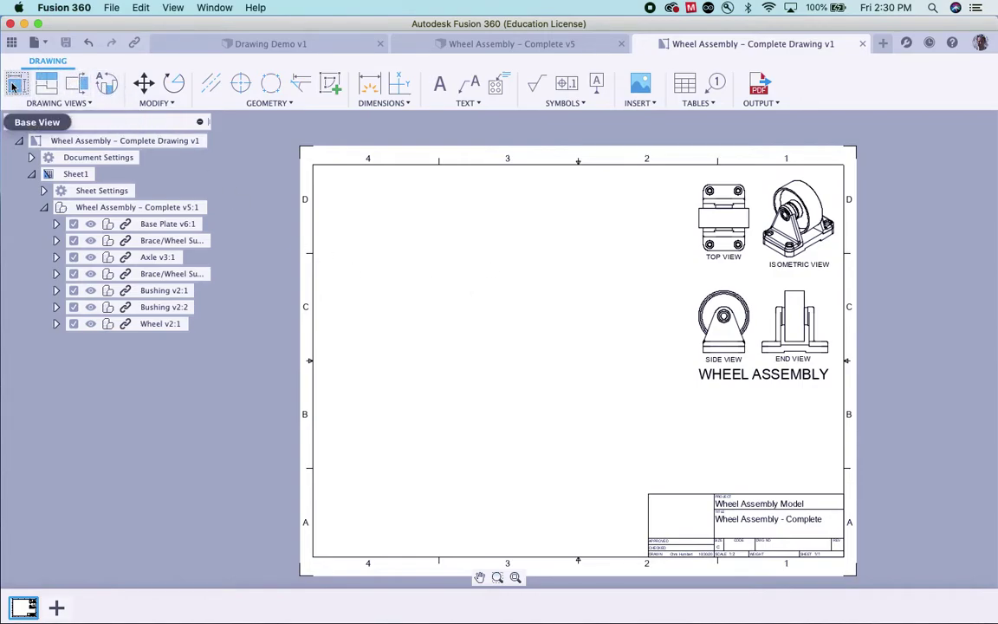
{"action": "left_click", "coordinate": [13, 87]}
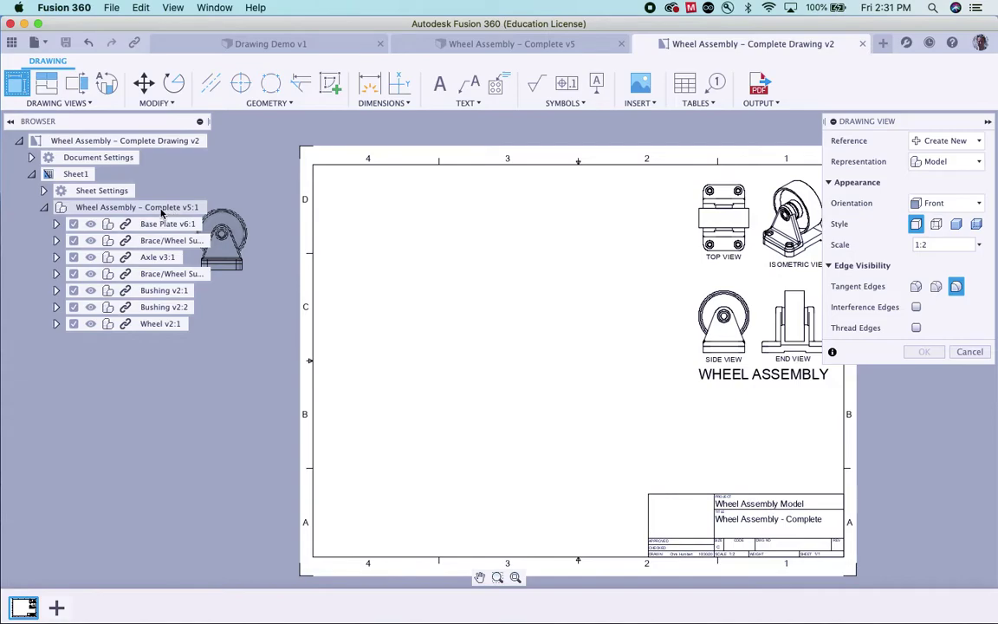
- Place a 1:2 front base view at the sheet's left and project side and top views from it
{"action": "left_click", "coordinate": [410, 293]}
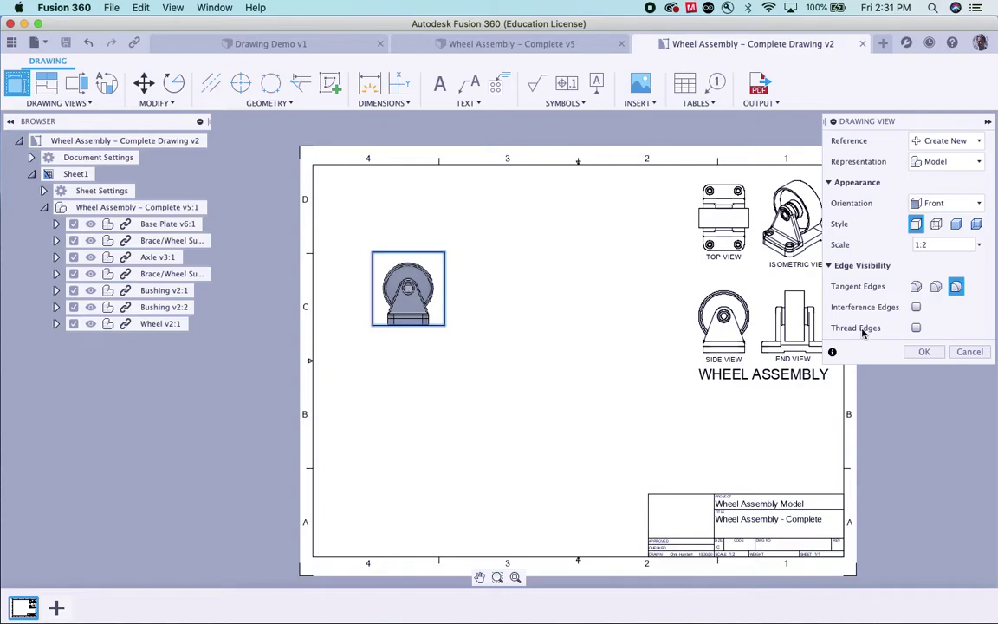
{"action": "left_click", "coordinate": [923, 352]}
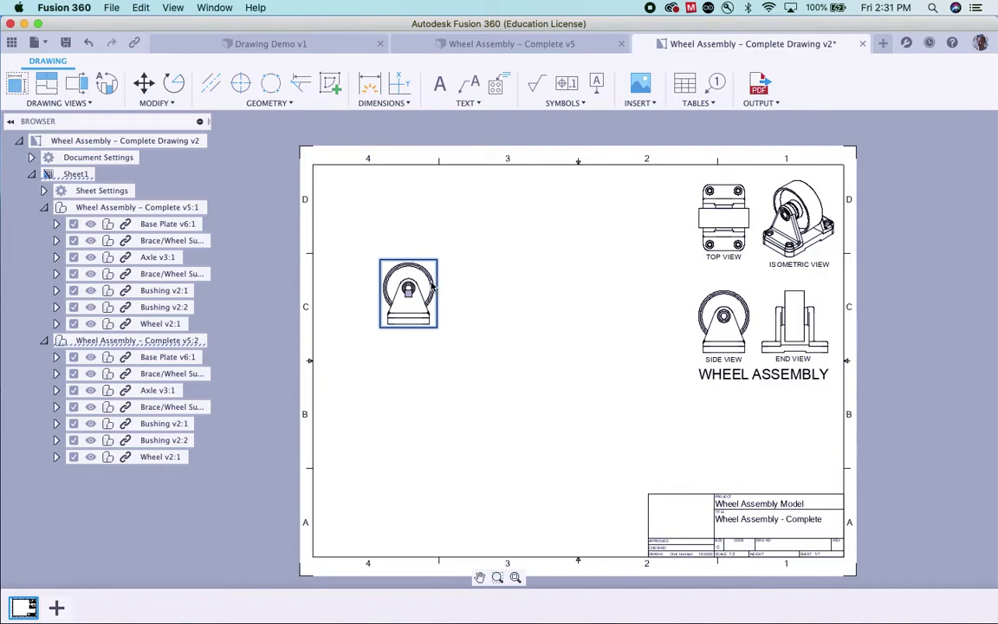
{"action": "right_click", "coordinate": [438, 291]}
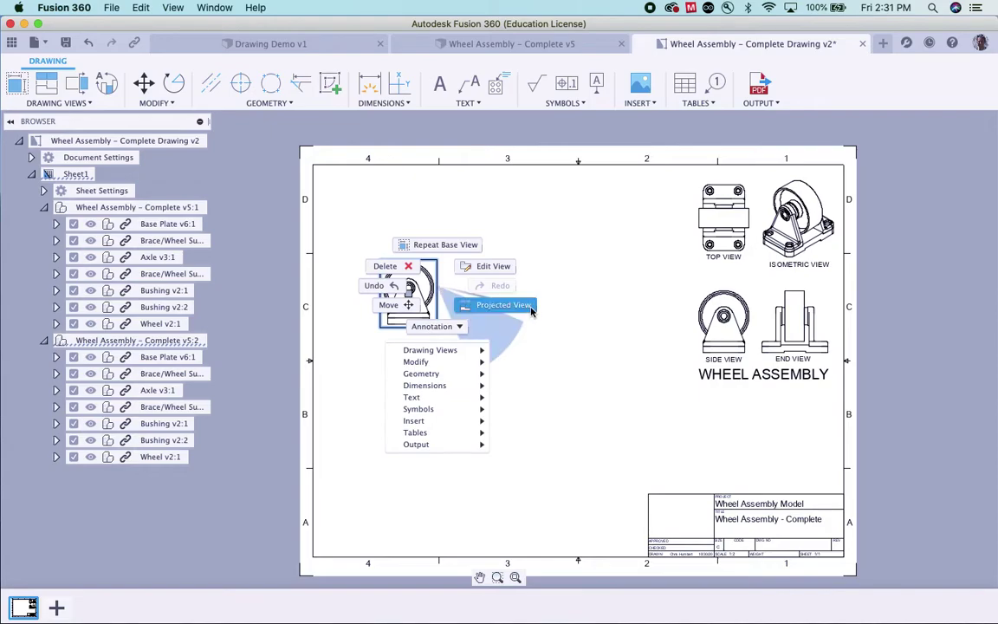
{"action": "left_click", "coordinate": [468, 365]}
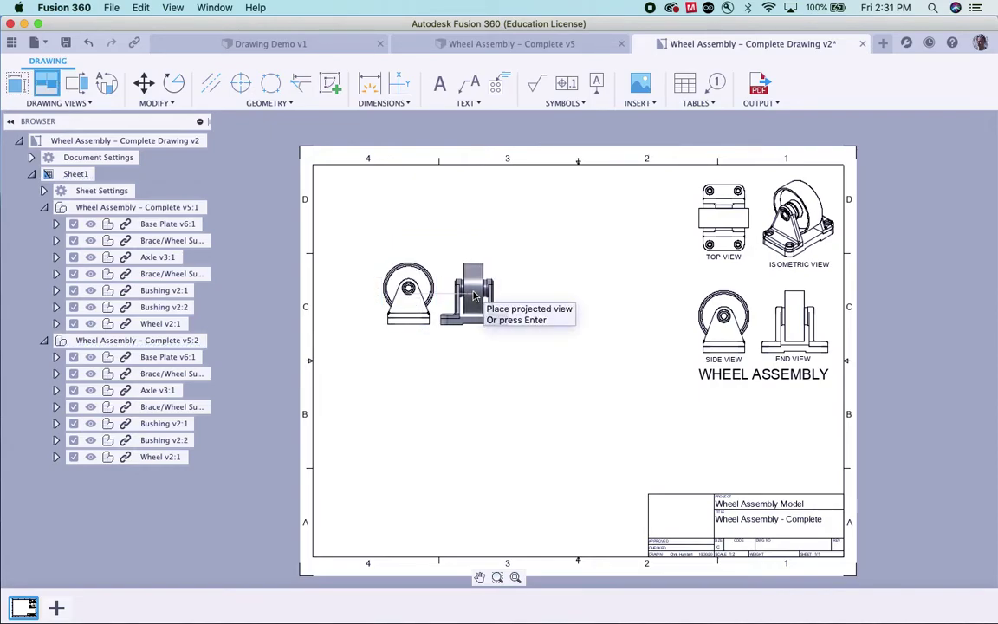
{"action": "left_click", "coordinate": [474, 297]}
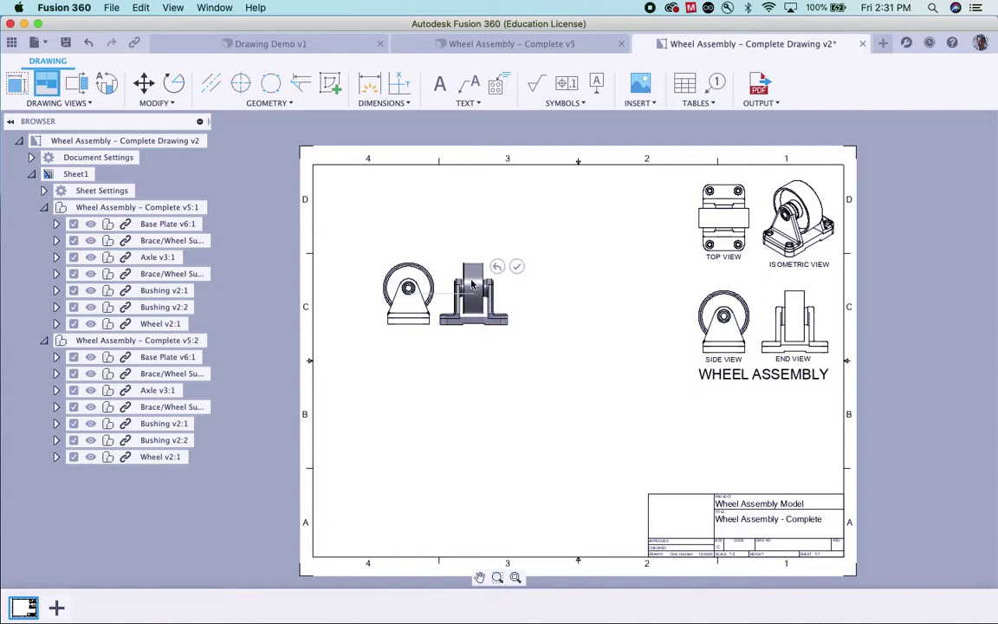
{"action": "left_click", "coordinate": [425, 221]}
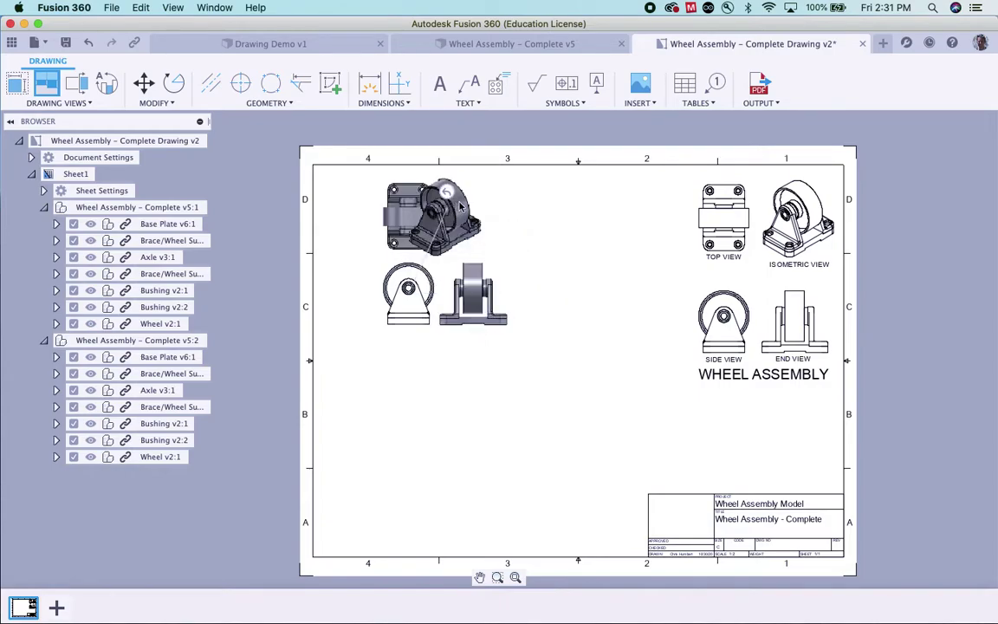
{"action": "key", "text": "Return"}
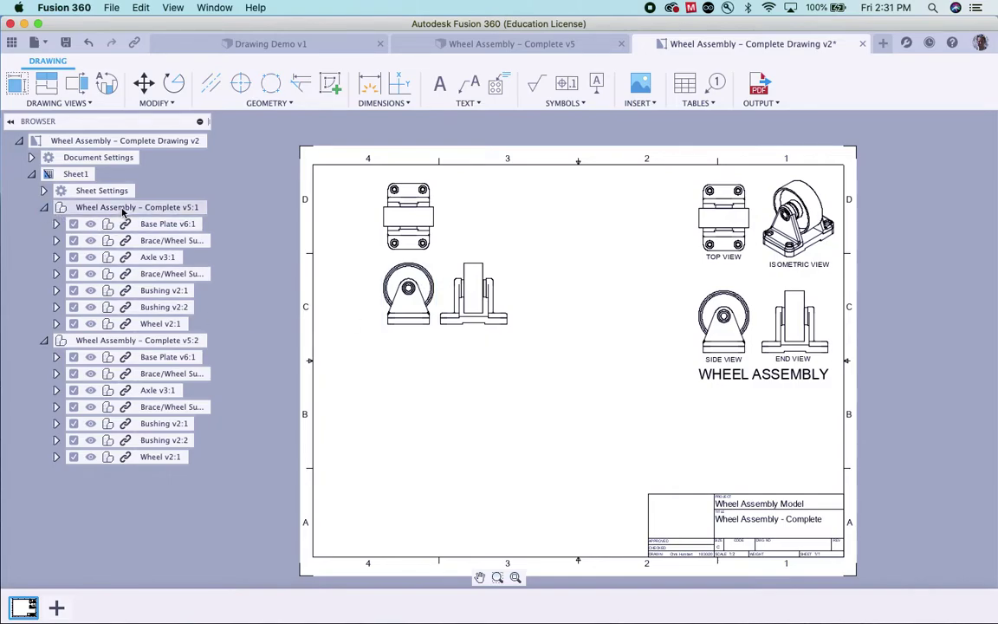
{"action": "left_click", "coordinate": [44, 208]}
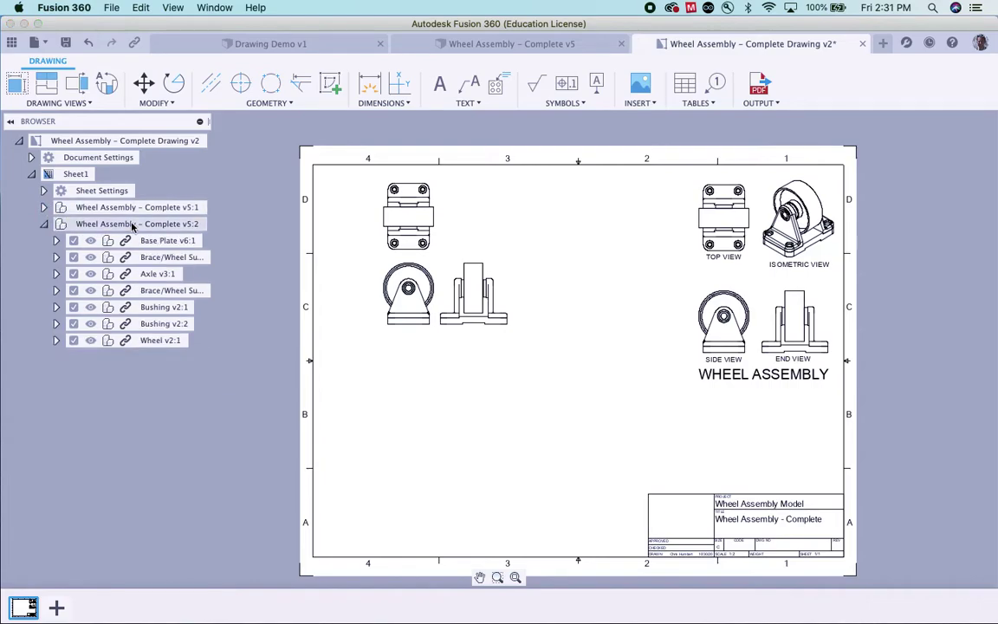
- Suppress both Brace/Wheel Supports, the Axle, both Bushings and the Wheel, leaving only Base Plate v6:1
{"action": "left_click", "coordinate": [44, 223]}
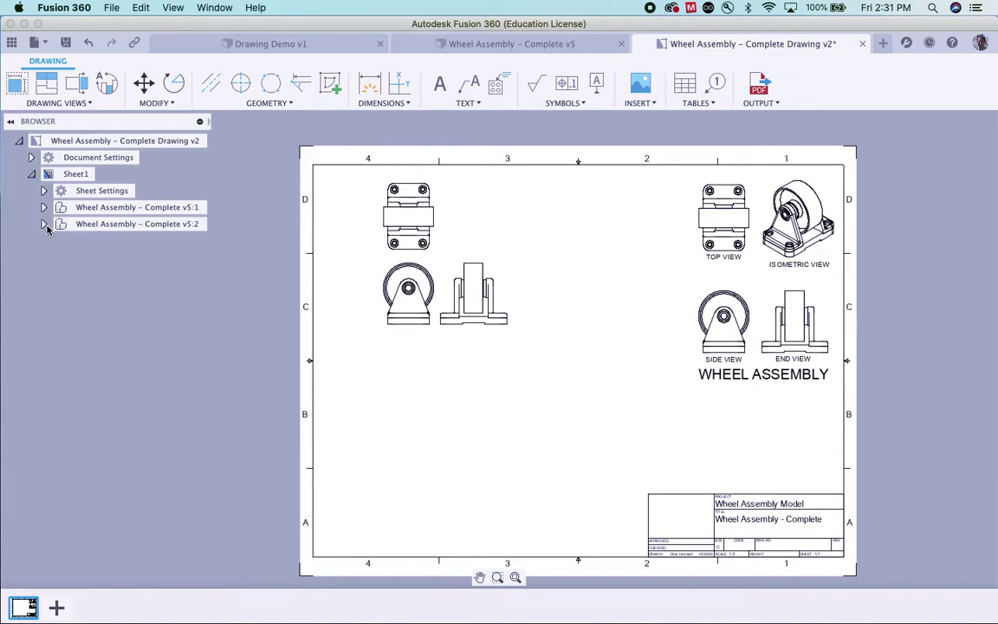
{"action": "left_click", "coordinate": [44, 224]}
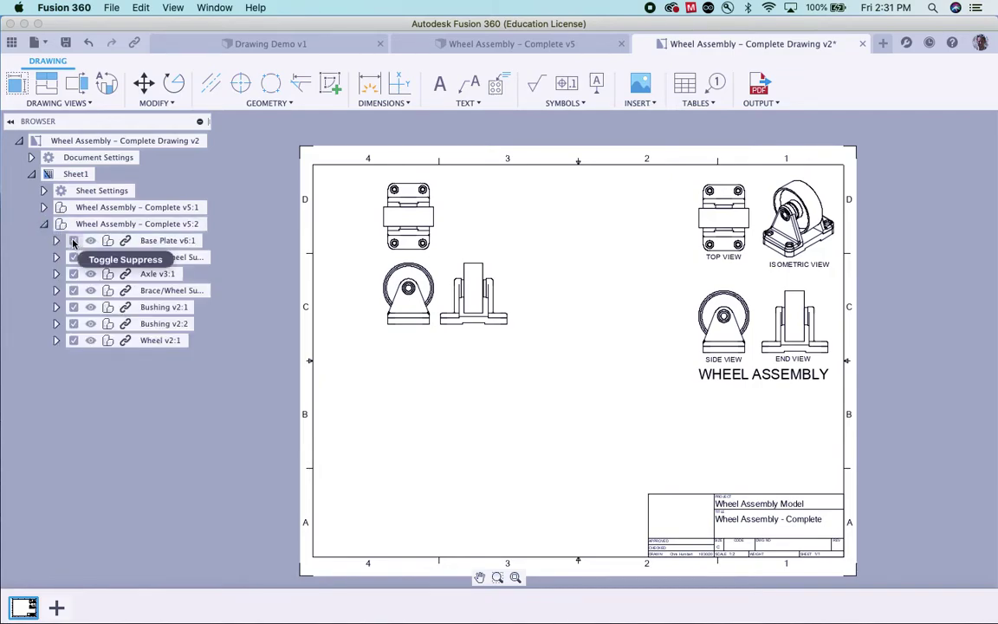
{"action": "left_click", "coordinate": [73, 257]}
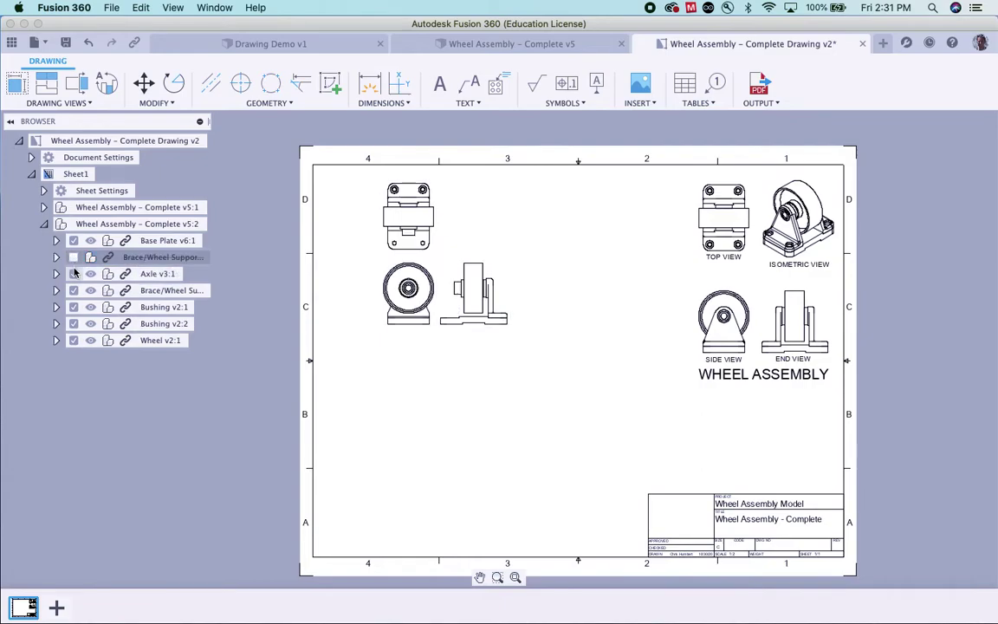
{"action": "left_click", "coordinate": [73, 274]}
{"action": "left_click", "coordinate": [73, 290]}
{"action": "left_click", "coordinate": [74, 307]}
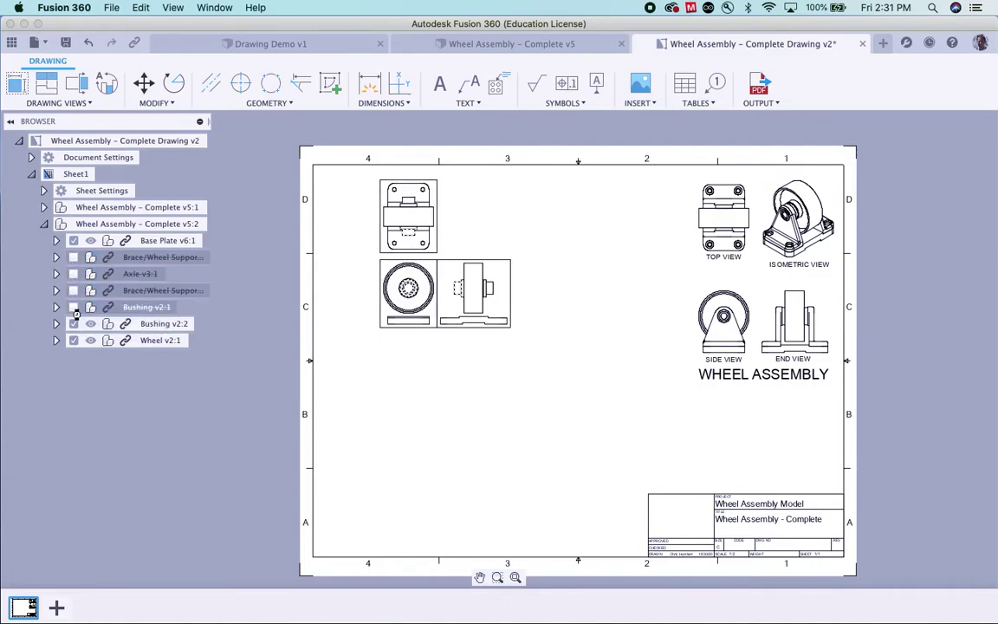
{"action": "left_click", "coordinate": [74, 324]}
{"action": "left_click", "coordinate": [74, 340]}
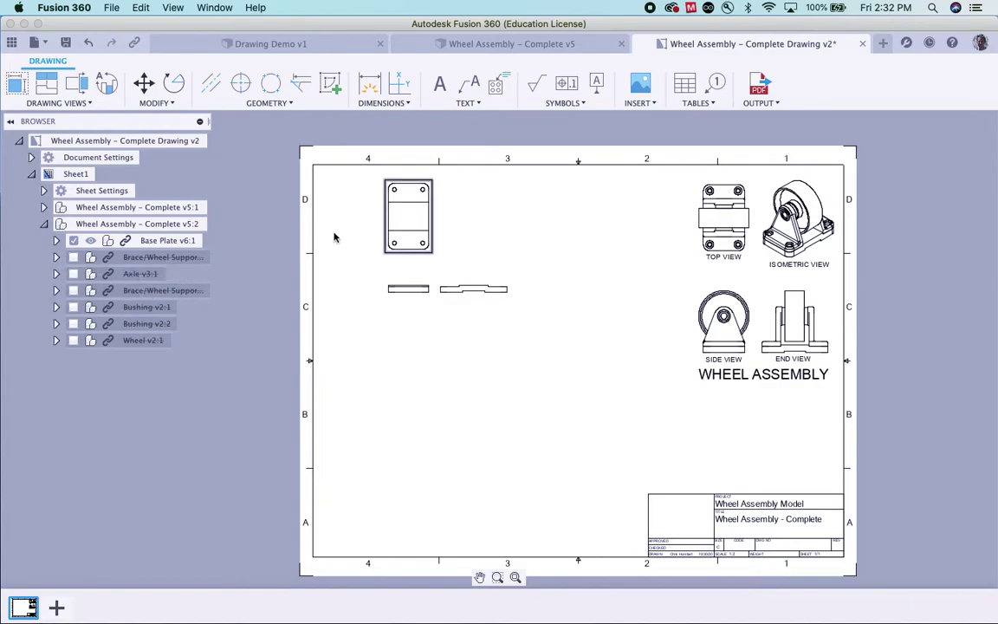
{"action": "left_click", "coordinate": [44, 224]}
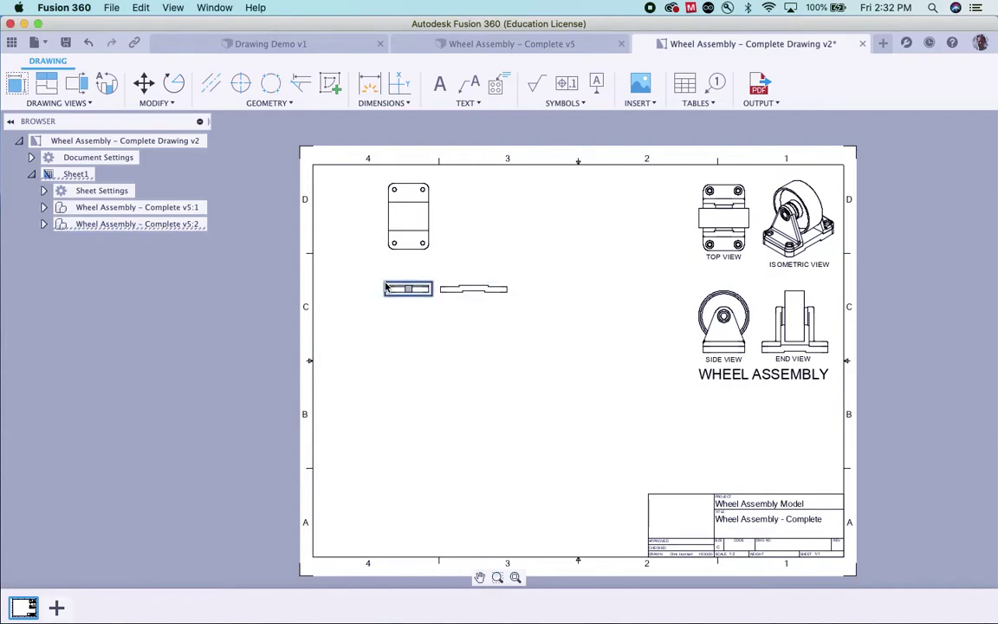
- Delete the extra flat base plate view and move the remaining edge view up beside the top view
{"action": "key", "text": "Delete"}
{"action": "left_click", "coordinate": [462, 284]}
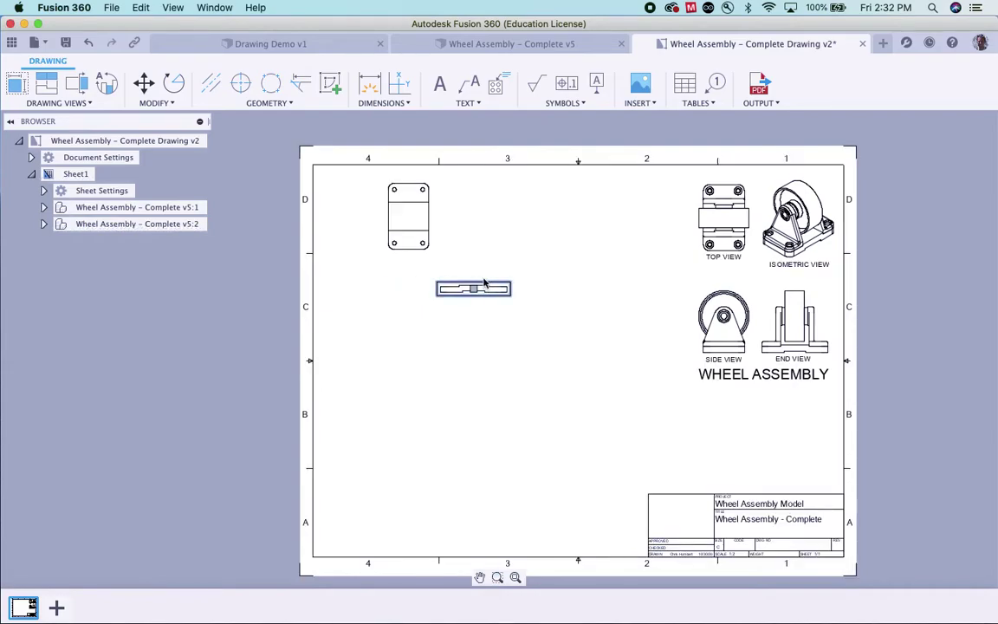
{"action": "left_click_drag", "start_coordinate": [486, 283], "coordinate": [482, 249]}
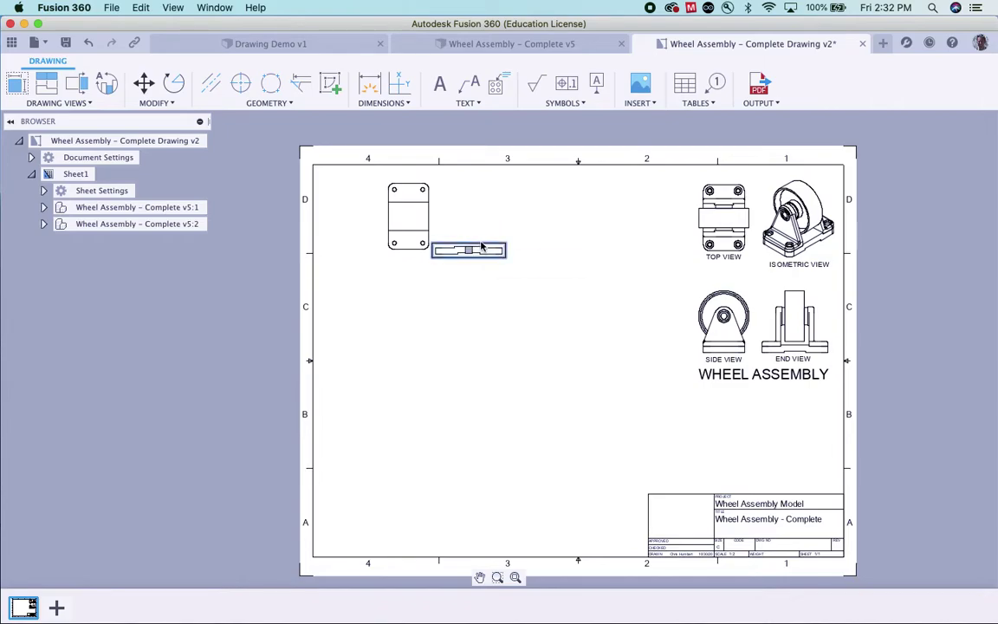
{"action": "left_click", "coordinate": [483, 240]}
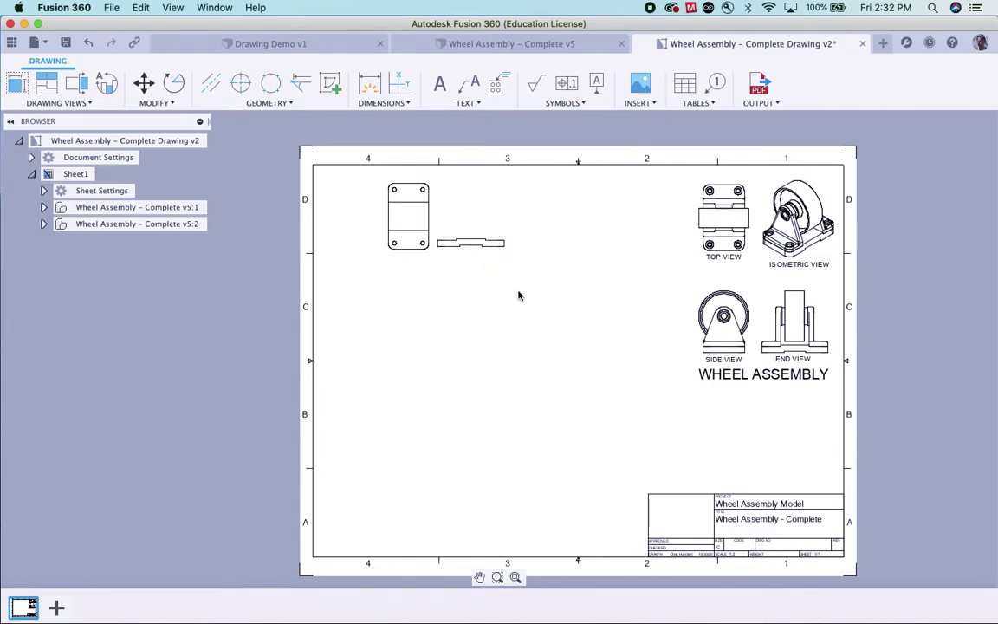
{"action": "scroll", "coordinate": [459, 212], "scroll_direction": "down", "scroll_amount": 2}
{"action": "scroll", "coordinate": [457, 213], "scroll_direction": "up", "scroll_amount": 4}
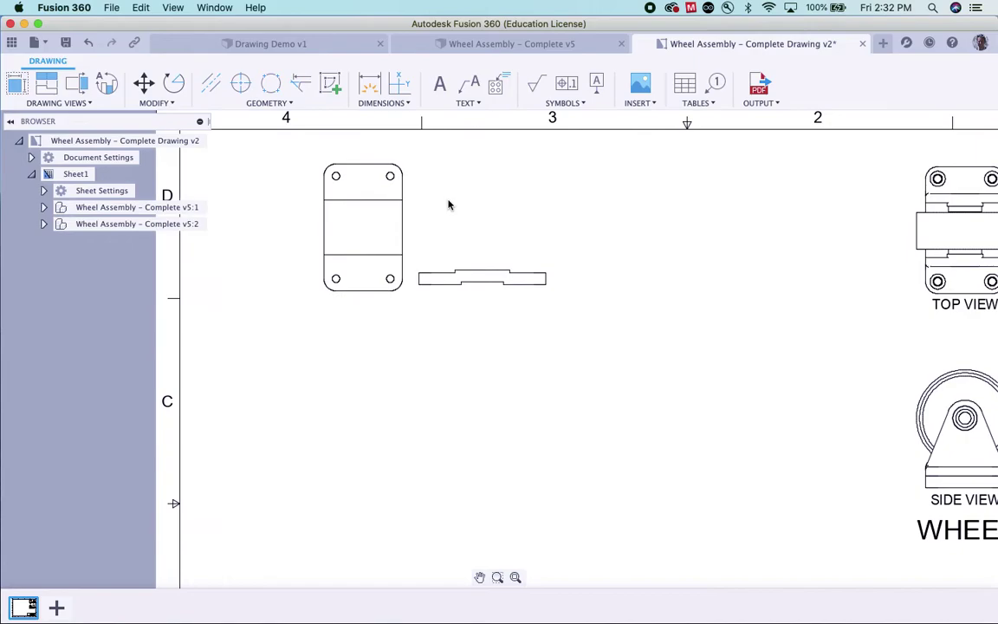
{"action": "mouse_move", "coordinate": [558, 313]}
{"action": "left_mouse_down"}
{"action": "mouse_move", "coordinate": [429, 288]}
{"action": "mouse_move", "coordinate": [303, 167]}
{"action": "left_mouse_up"}
- Move the WHEEL ASSEMBLY title below the base plate views
{"action": "key", "text": "m"}
{"action": "left_click", "coordinate": [410, 193]}
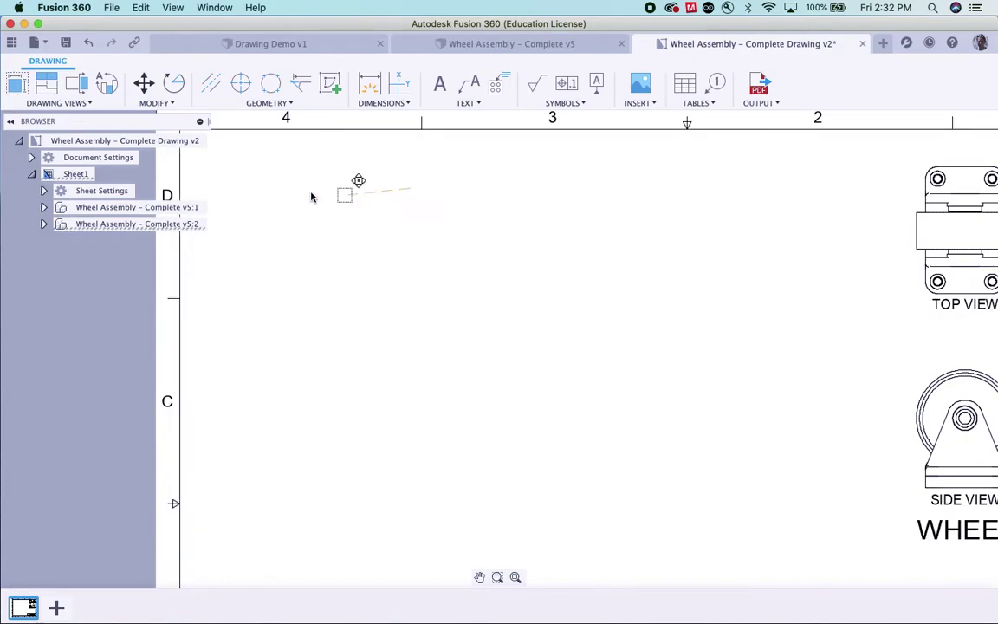
{"action": "key", "text": "Escape"}
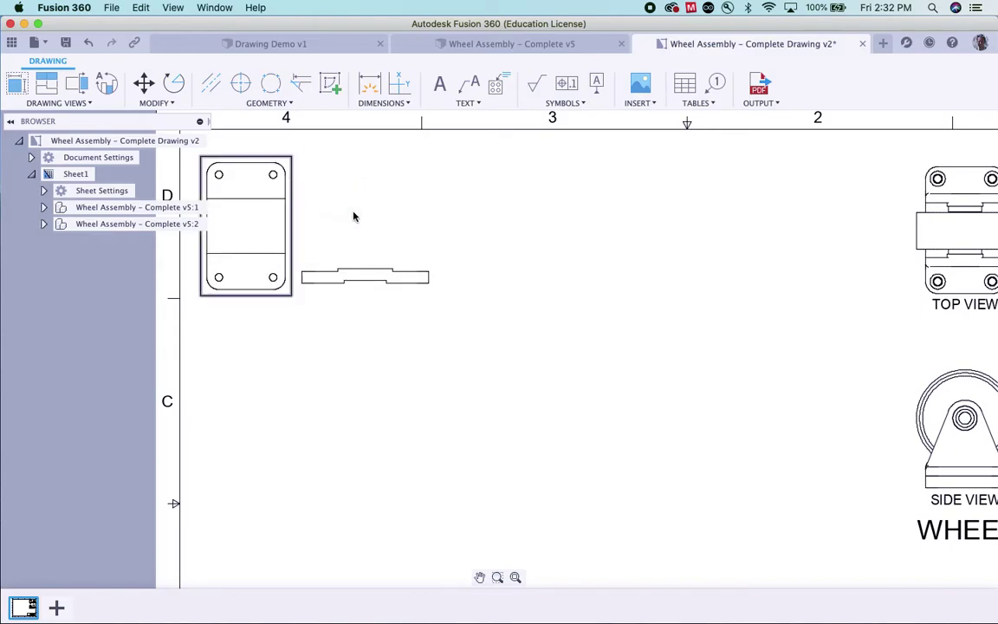
{"action": "left_click", "coordinate": [949, 534]}
{"action": "key", "text": "m"}
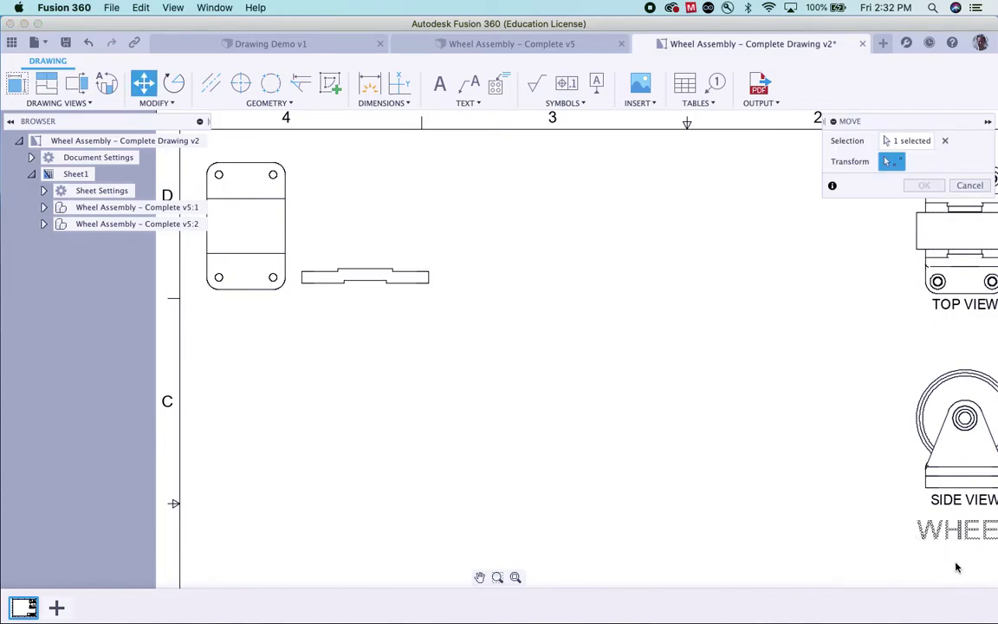
{"action": "left_click", "coordinate": [957, 568]}
{"action": "left_click", "coordinate": [216, 374]}
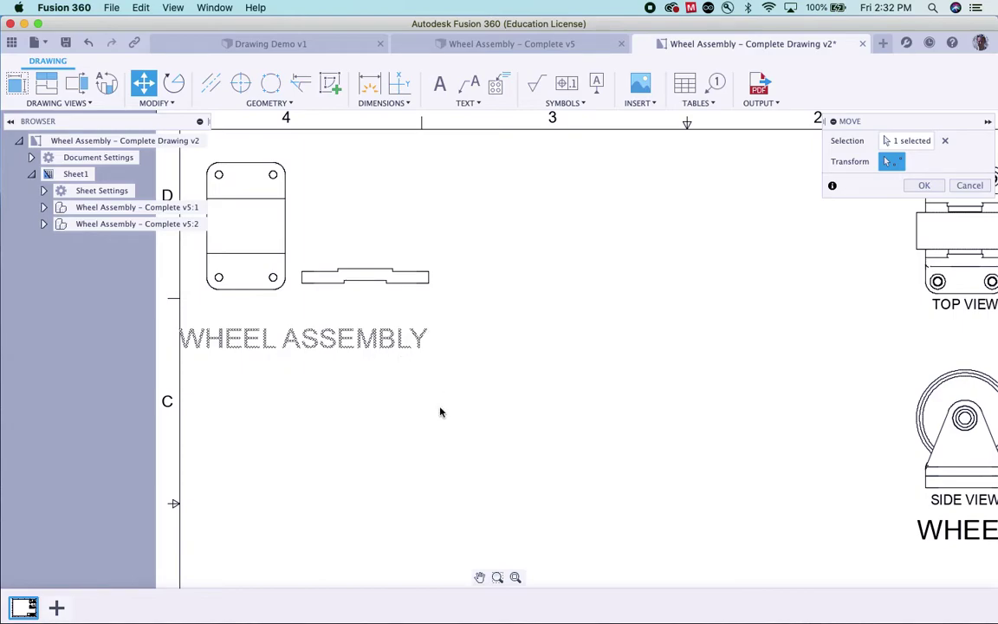
{"action": "key", "text": "Return"}
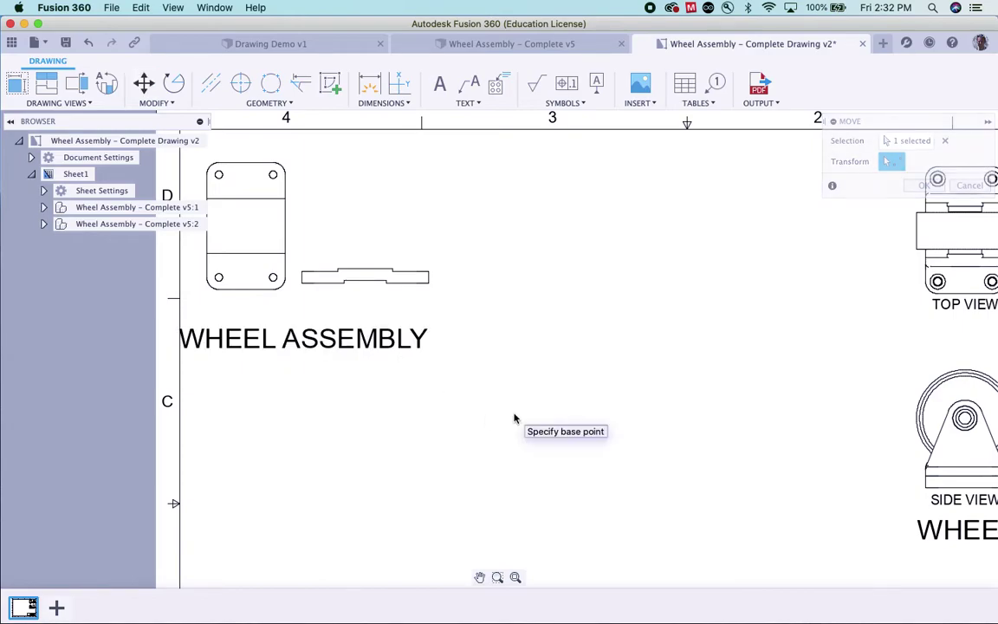
- Move TOP VIEW label copies under the base plate's top view and its second view
{"action": "left_click", "coordinate": [949, 311]}
{"action": "key", "text": "m"}
{"action": "left_click", "coordinate": [937, 311]}
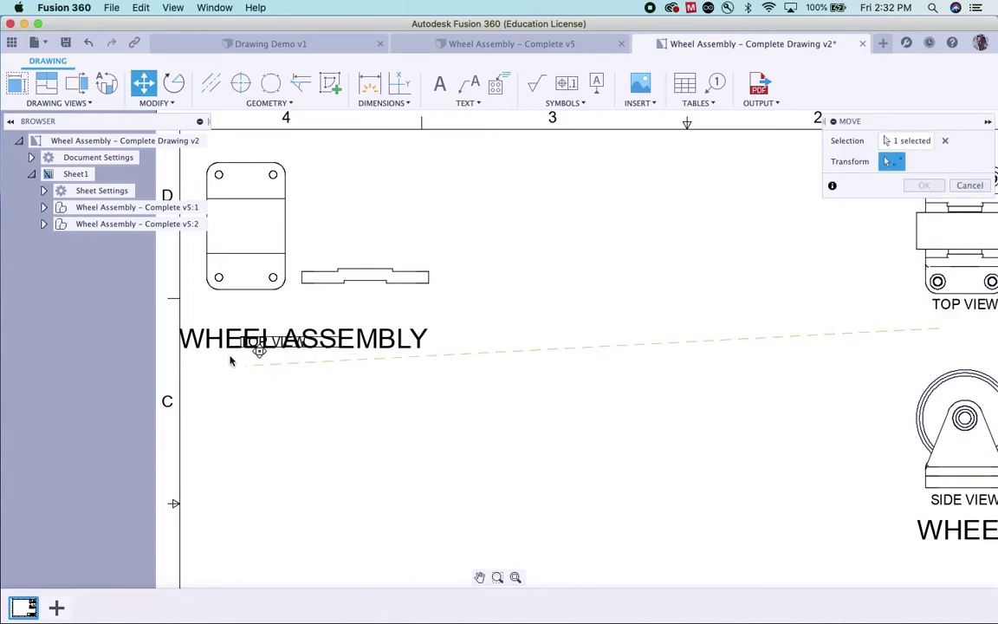
{"action": "left_click", "coordinate": [260, 346]}
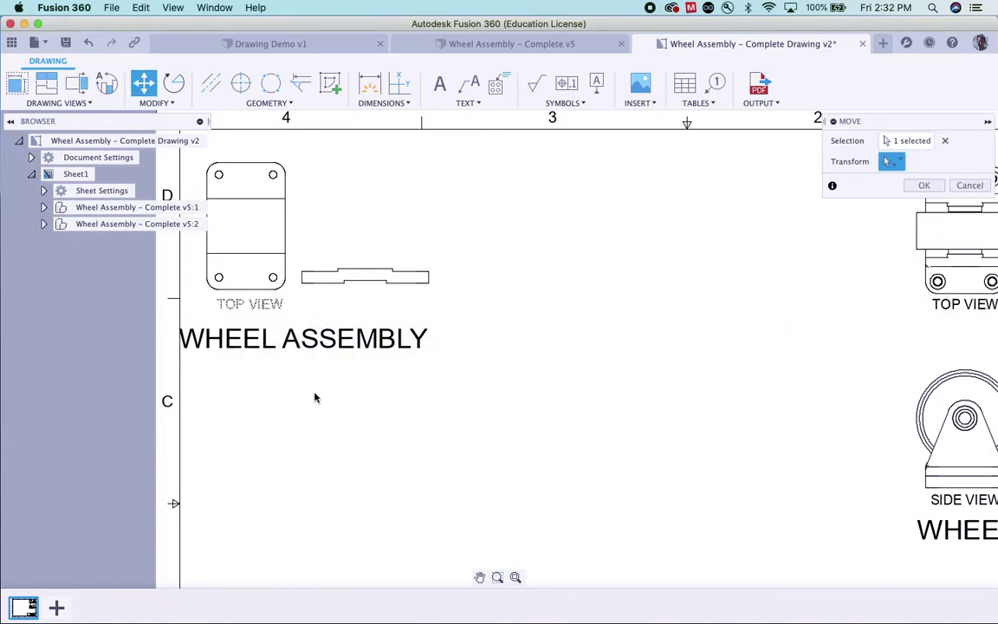
{"action": "key", "text": "Return"}
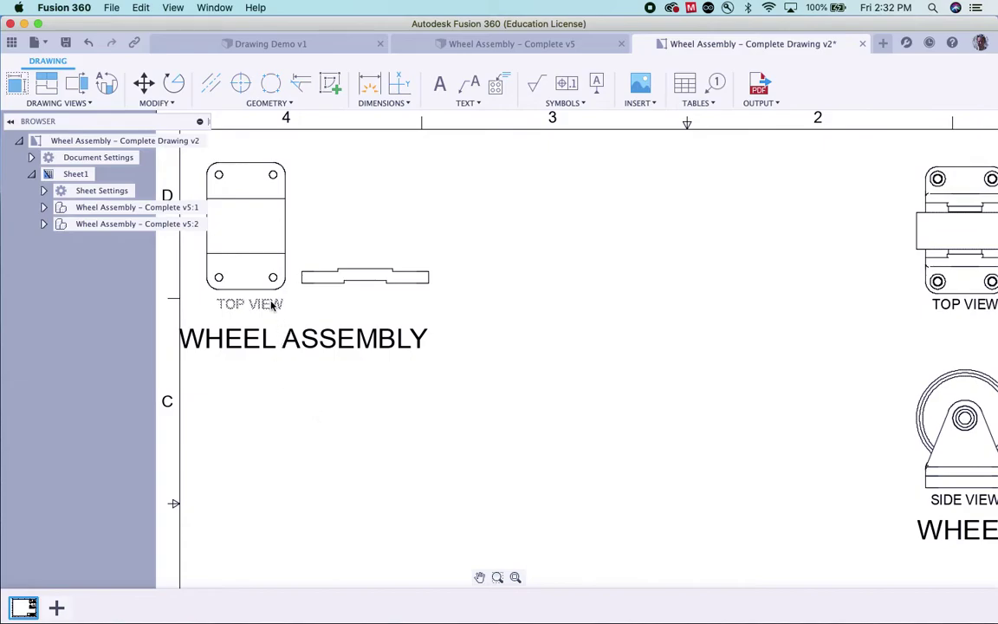
{"action": "left_click", "coordinate": [271, 305]}
{"action": "key", "text": "m"}
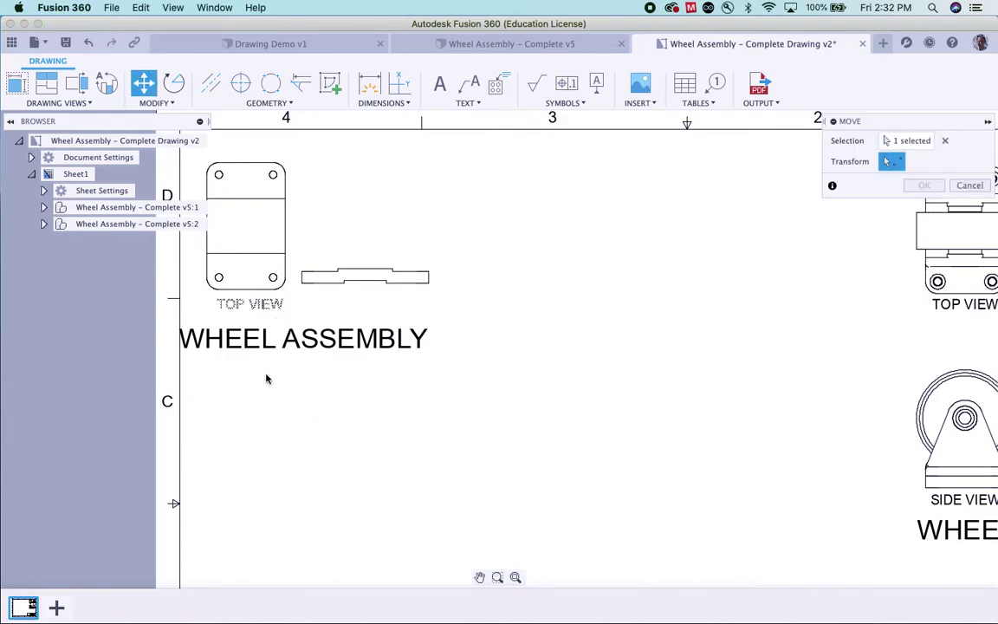
{"action": "left_click", "coordinate": [254, 388]}
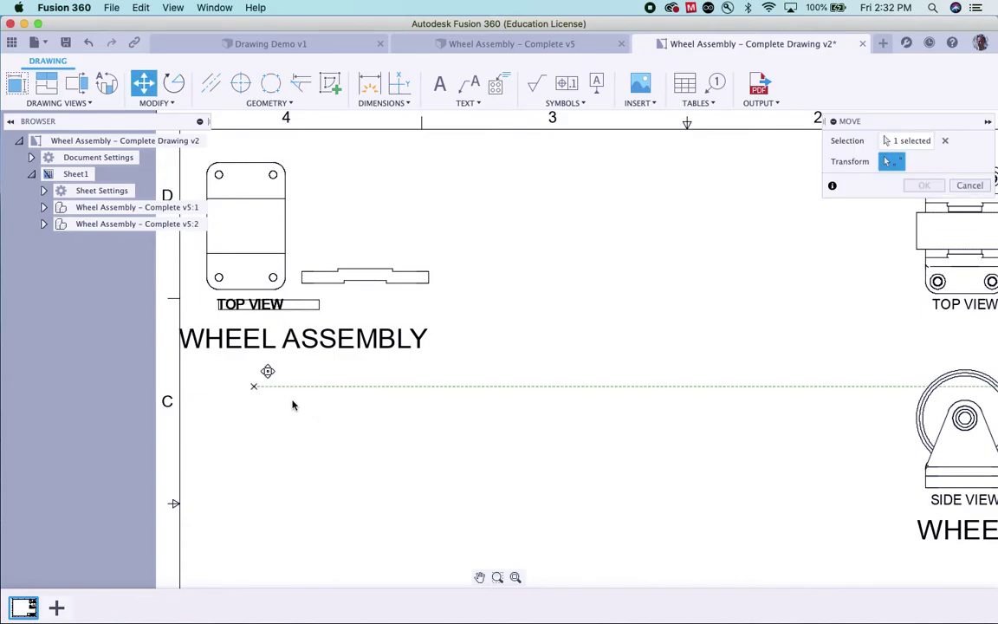
{"action": "left_click", "coordinate": [369, 392]}
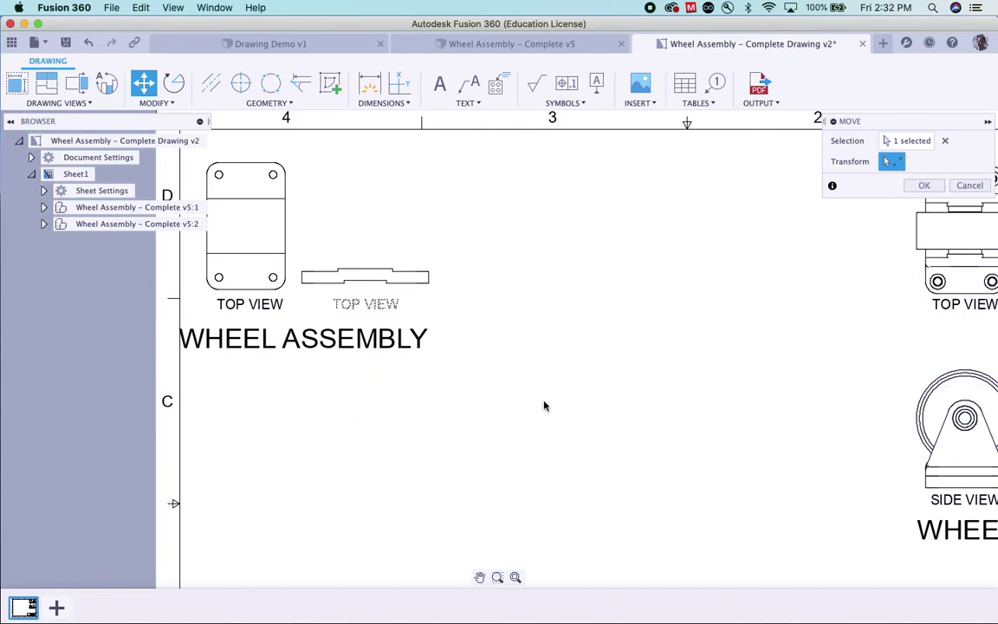
{"action": "key", "text": "Return"}
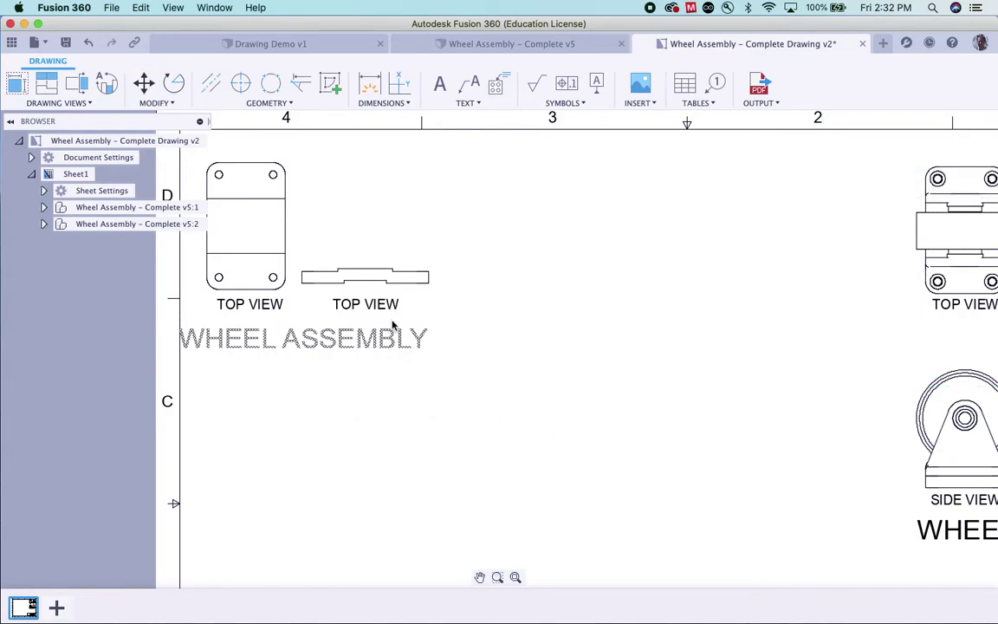
- Relabel the base plate's second view as SIDE VIEW
{"action": "double_click", "coordinate": [351, 303]}
{"action": "double_click", "coordinate": [351, 304]}
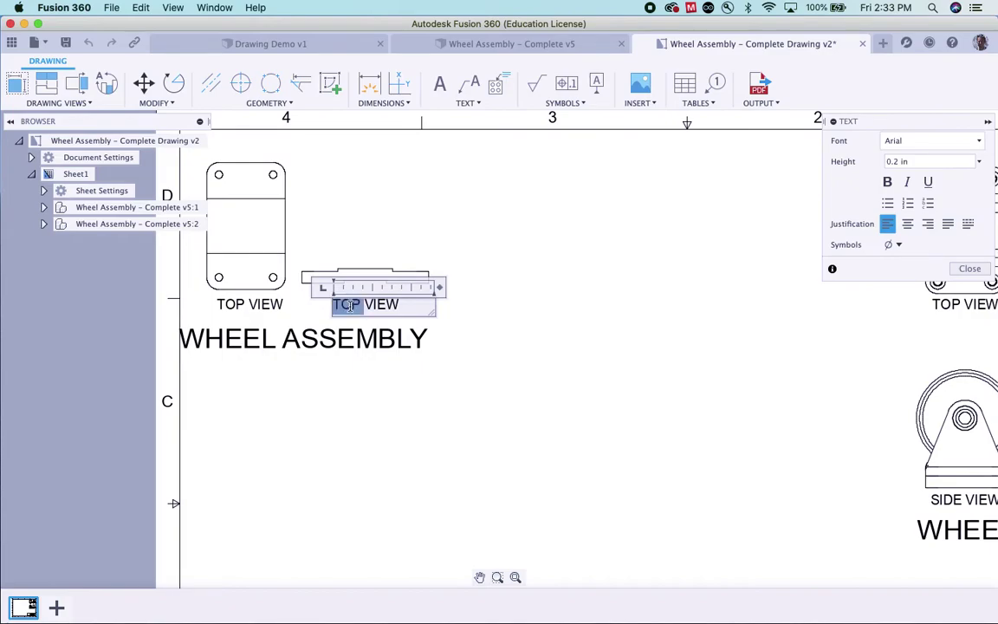
{"action": "type", "text": "E"}
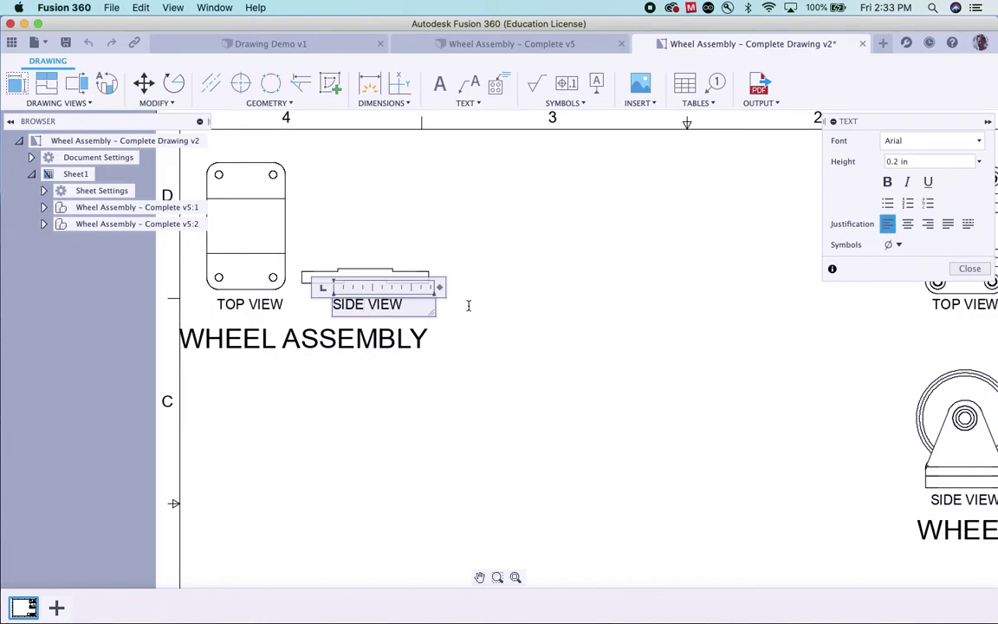
{"action": "left_click", "coordinate": [970, 269]}
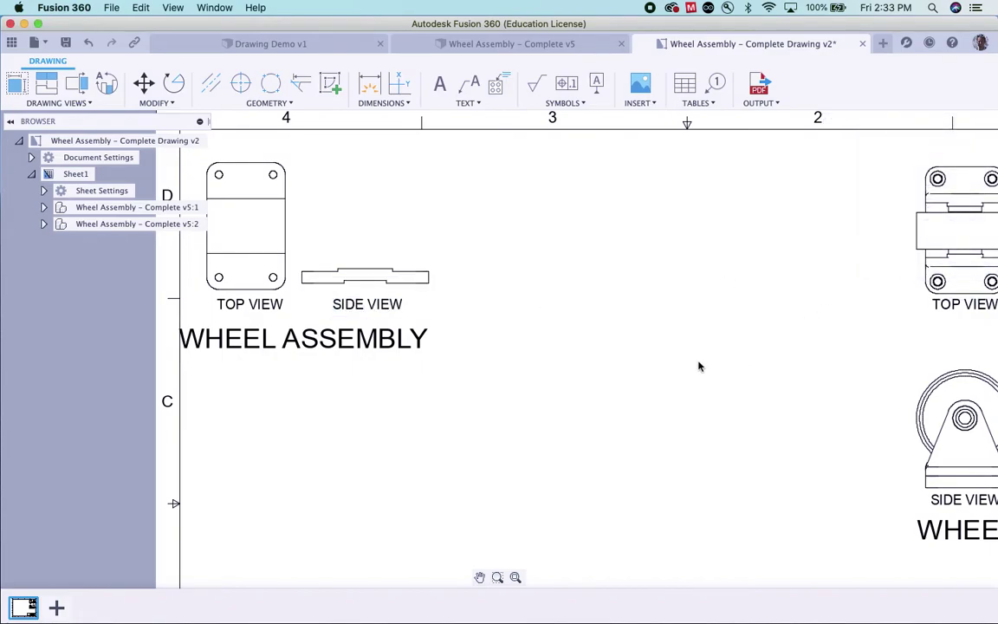
- Replace the WHEEL ASSEMBLY title text with BASE PLATE
{"action": "double_click", "coordinate": [258, 336]}
{"action": "double_click", "coordinate": [258, 338]}
{"action": "left_click", "coordinate": [260, 340]}
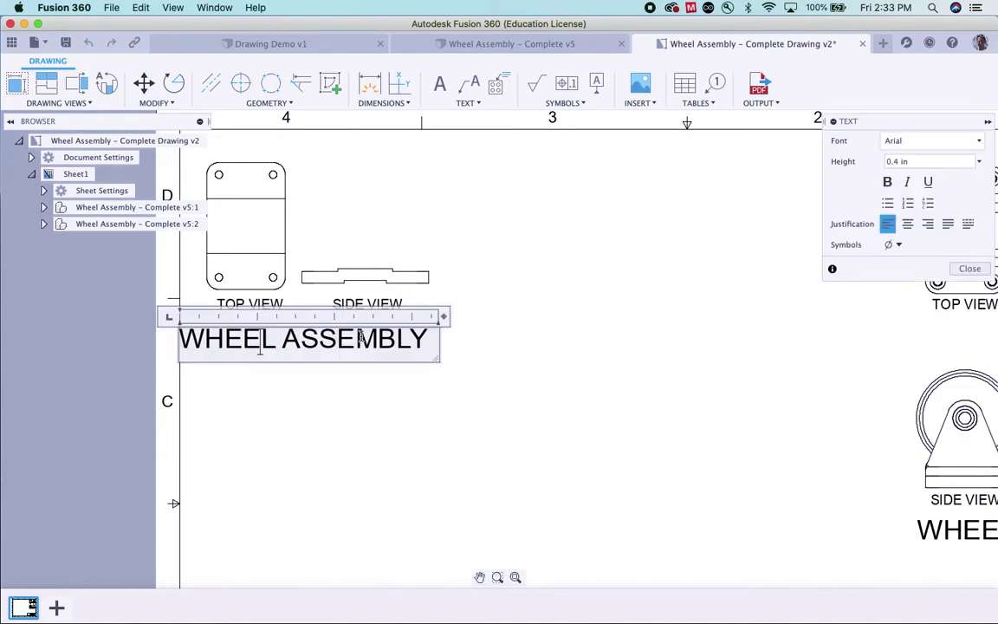
{"action": "left_click_drag", "start_coordinate": [428, 343], "coordinate": [183, 344]}
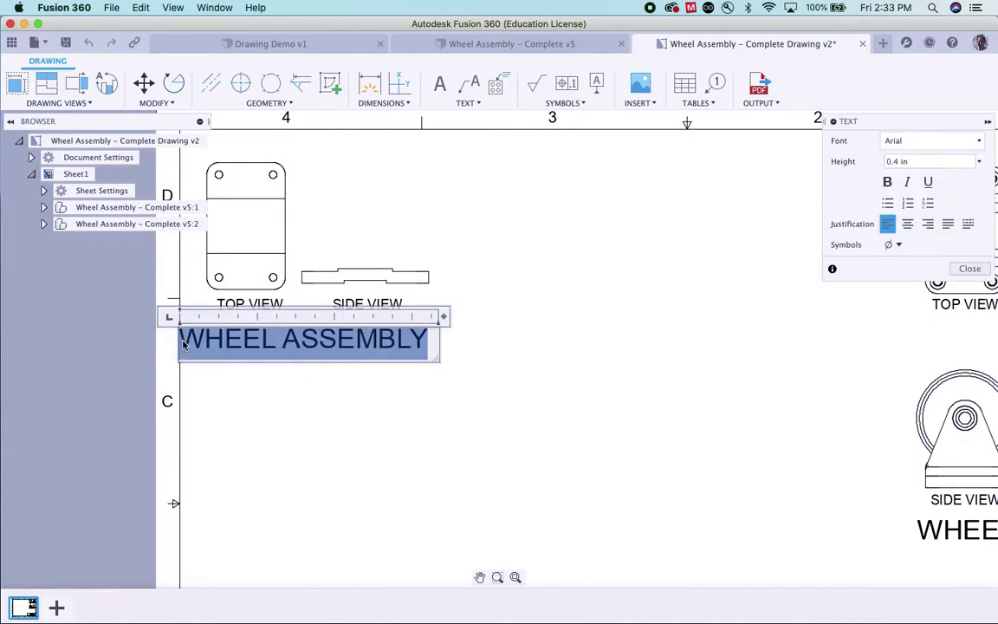
{"action": "type", "text": "BASE PLATE"}
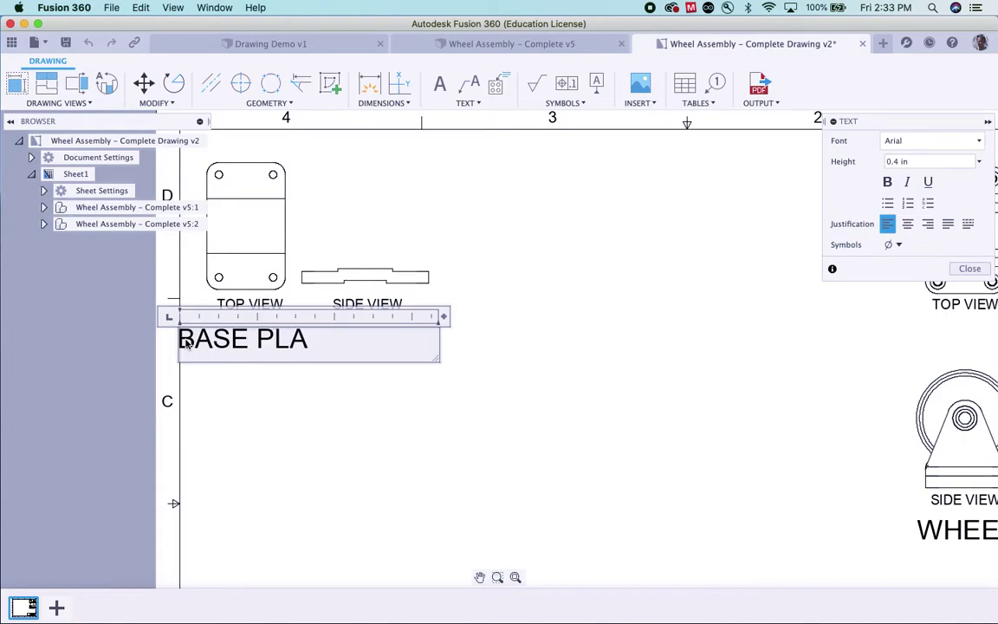
{"action": "left_click", "coordinate": [957, 271]}
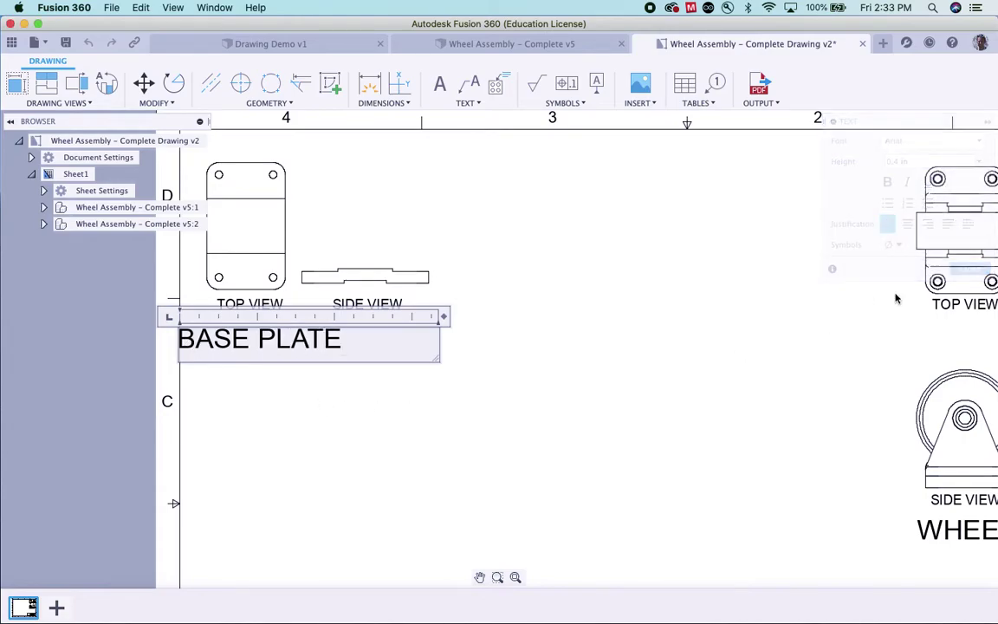
- Shift the BASE PLATE title right and move the plate views and labels right and down
{"action": "left_click", "coordinate": [304, 343]}
{"action": "left_click_drag", "start_coordinate": [312, 340], "coordinate": [354, 338]}
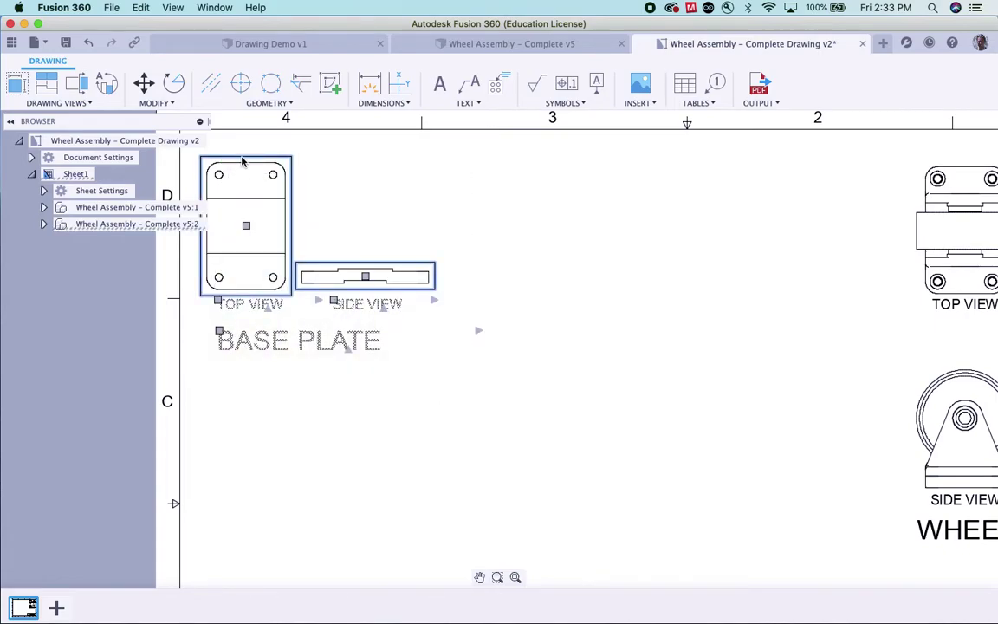
{"action": "left_click_drag", "start_coordinate": [242, 162], "coordinate": [289, 177]}
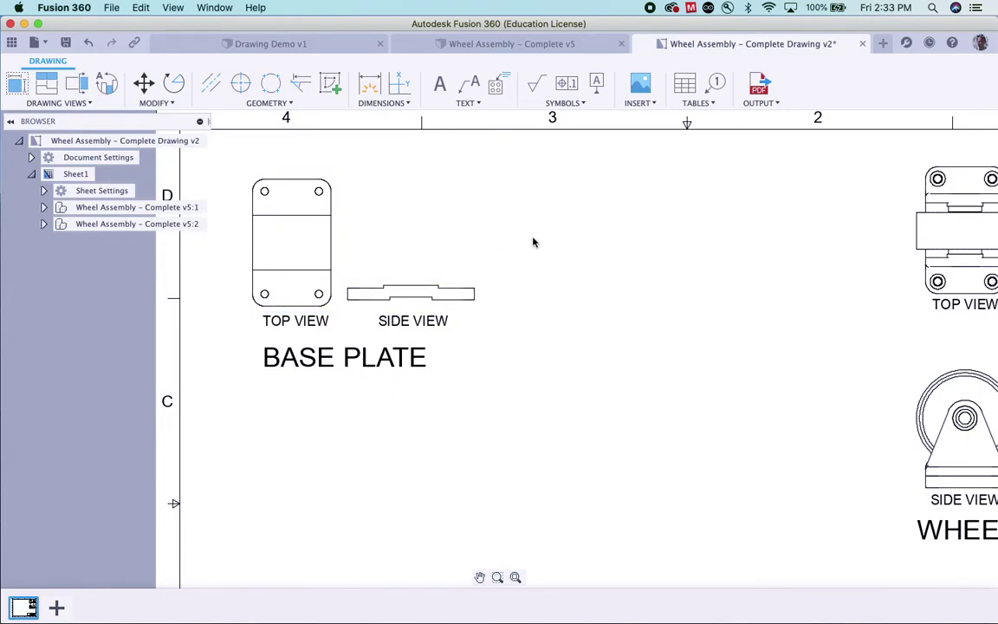
{"action": "left_click", "coordinate": [371, 90]}
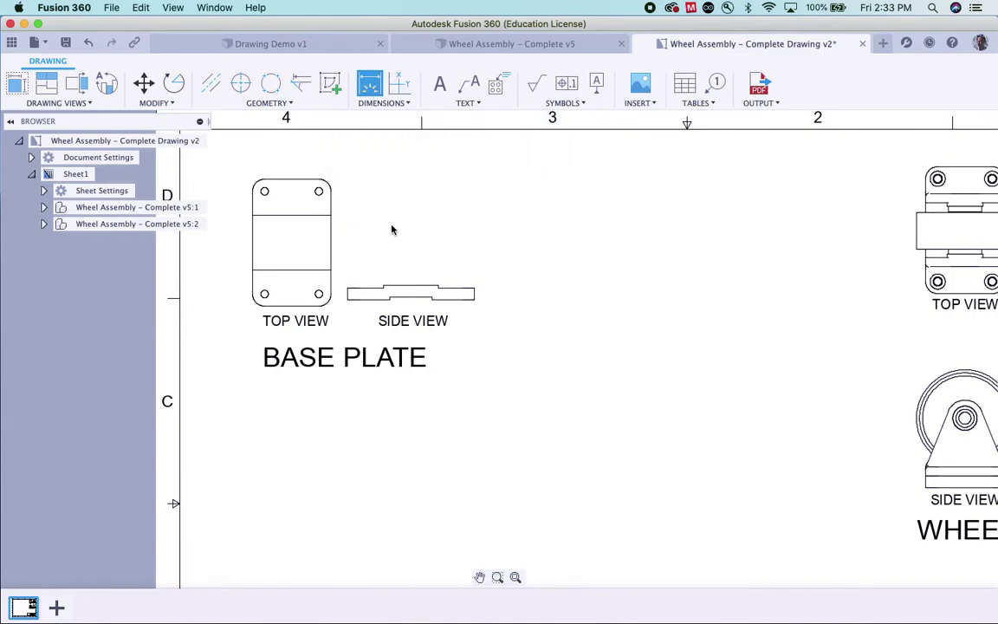
{"action": "left_click", "coordinate": [319, 296]}
{"action": "left_click", "coordinate": [318, 192]}
{"action": "key", "text": "Escape"}
{"action": "left_click", "coordinate": [266, 307]}
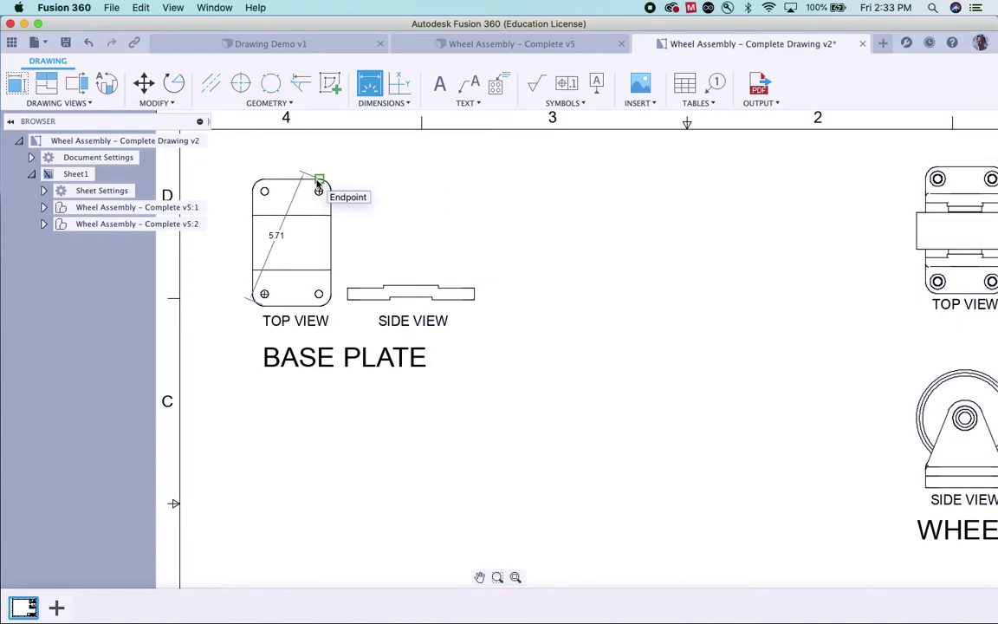
{"action": "left_click", "coordinate": [319, 187]}
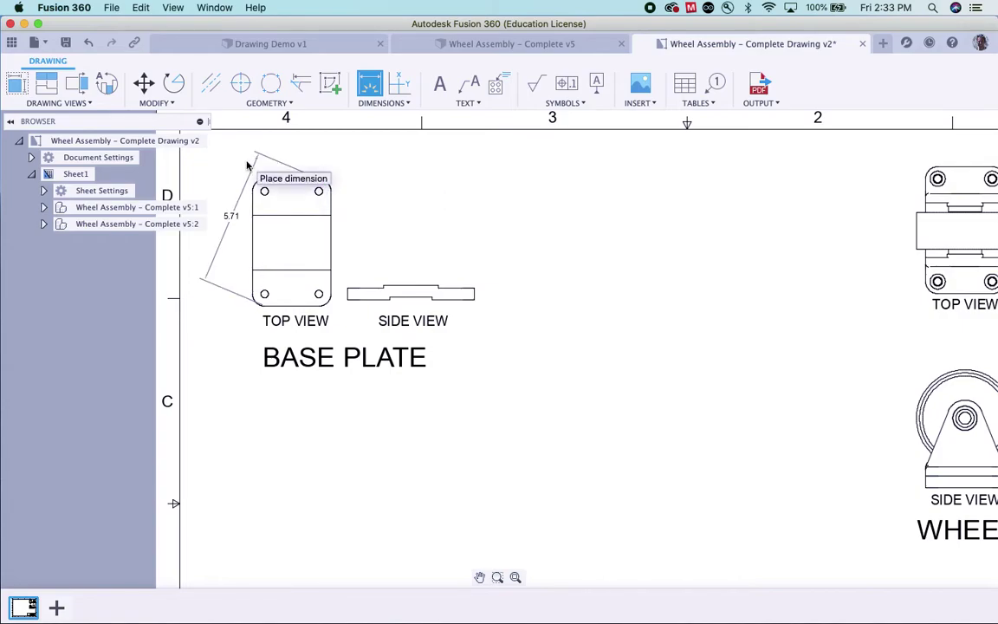
{"action": "key", "text": "Escape"}
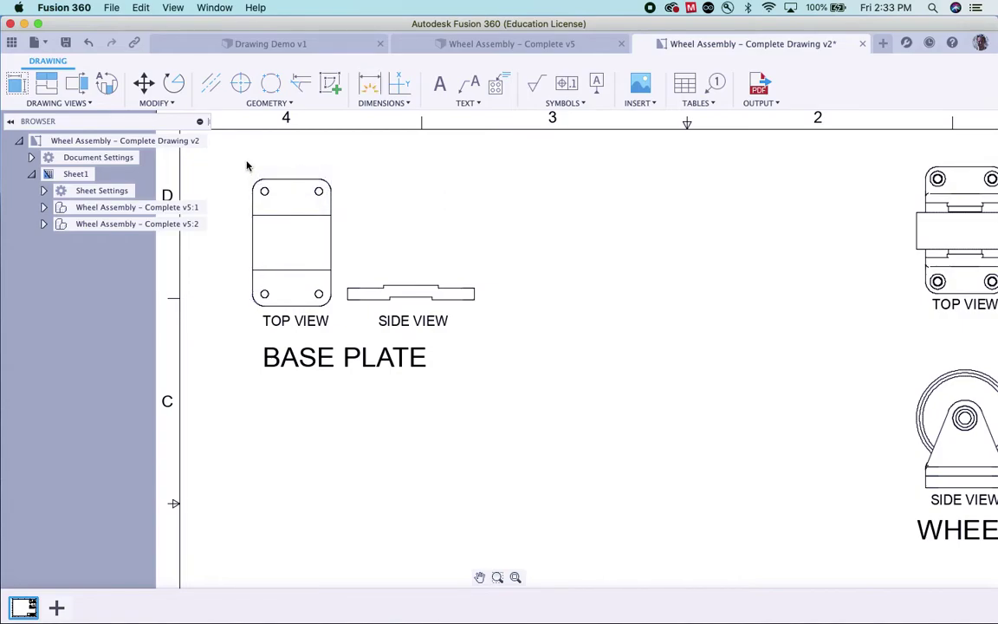
{"action": "left_click", "coordinate": [395, 103]}
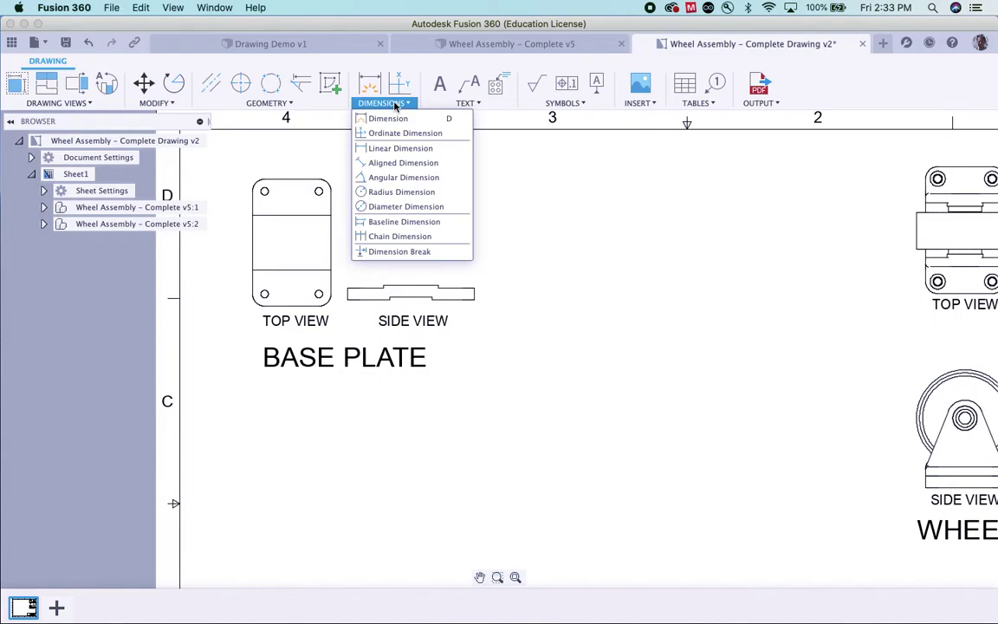
- Add the 5.25 height dimension between hole centres, left of the plate
{"action": "left_click", "coordinate": [404, 149]}
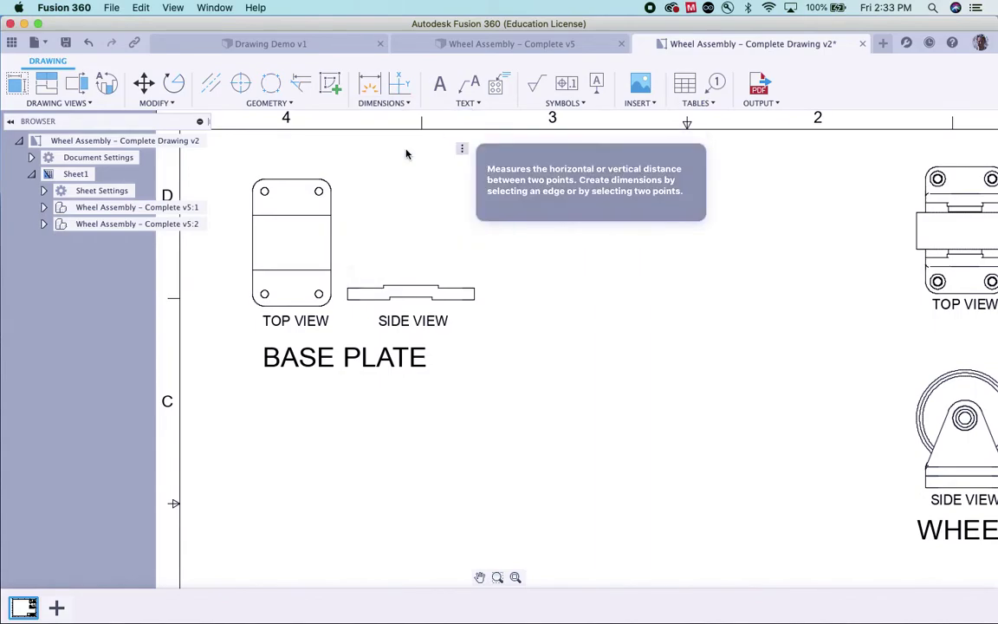
{"action": "left_click", "coordinate": [264, 295]}
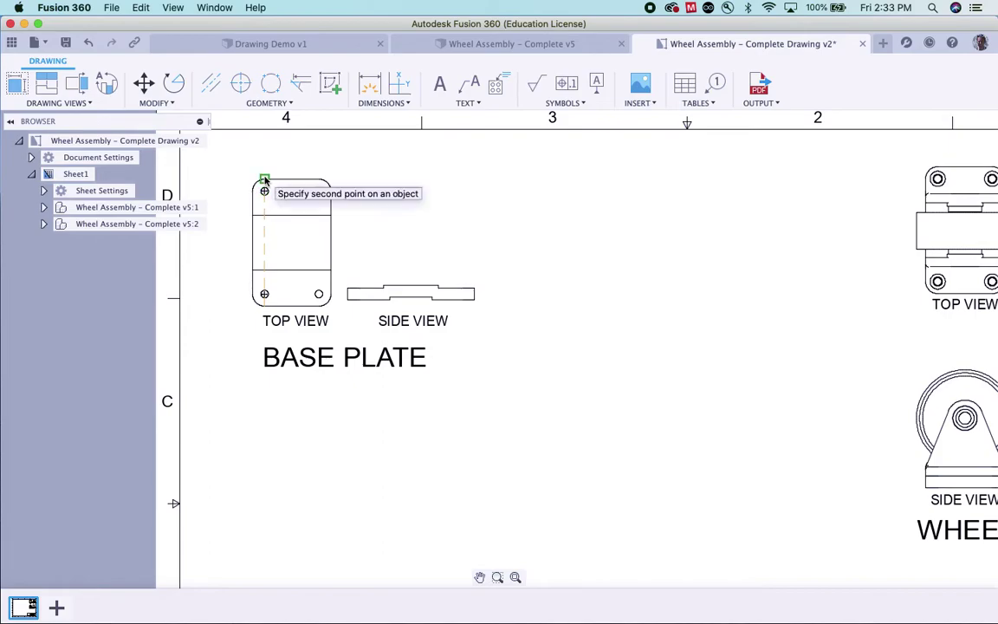
{"action": "left_click", "coordinate": [319, 187]}
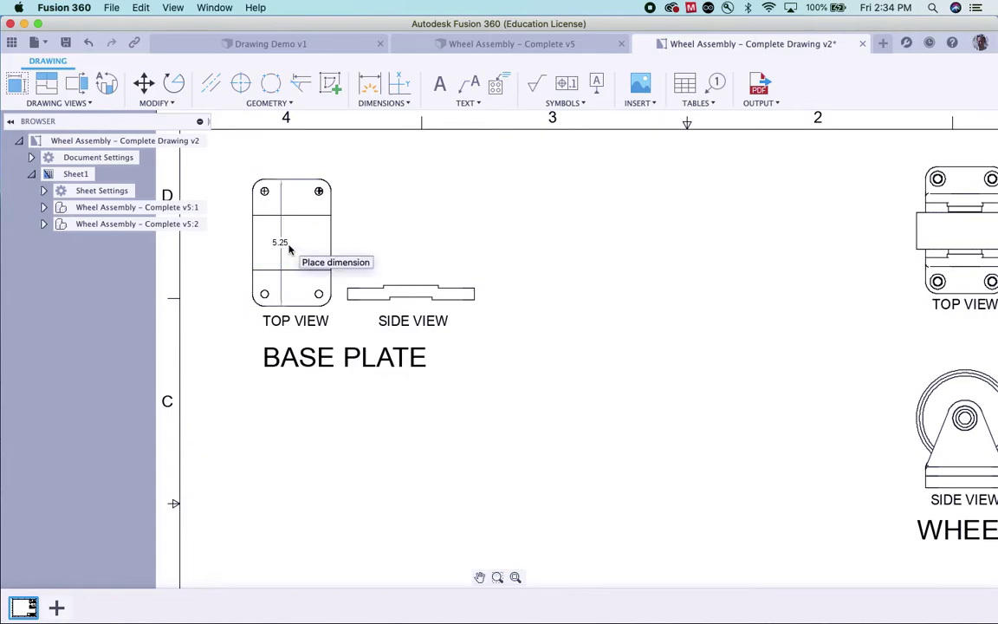
{"action": "left_click", "coordinate": [204, 251]}
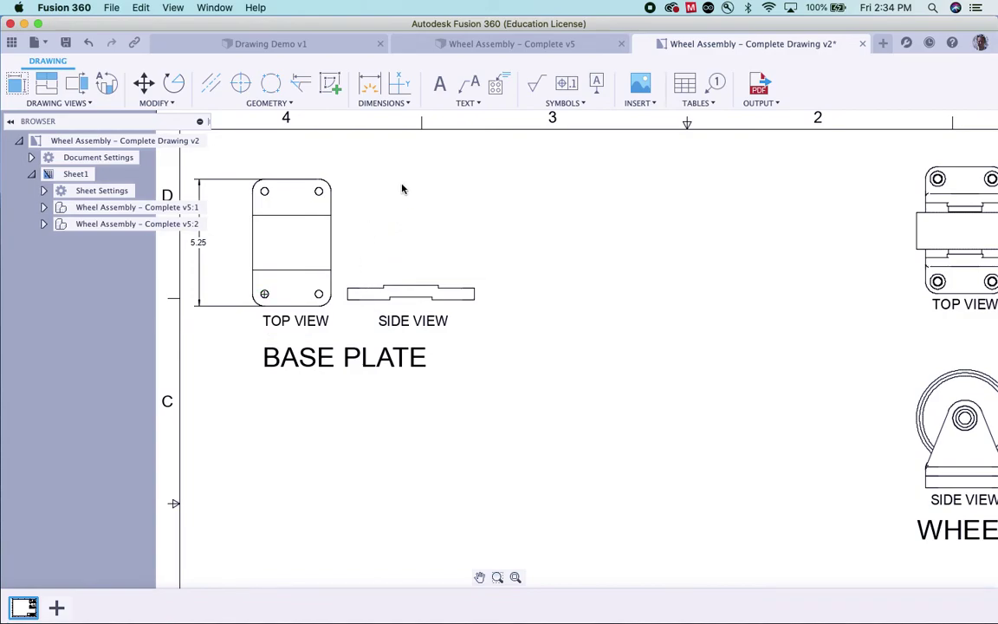
- Add the 3.25 plate width dimension above the top view
{"action": "left_click", "coordinate": [408, 102]}
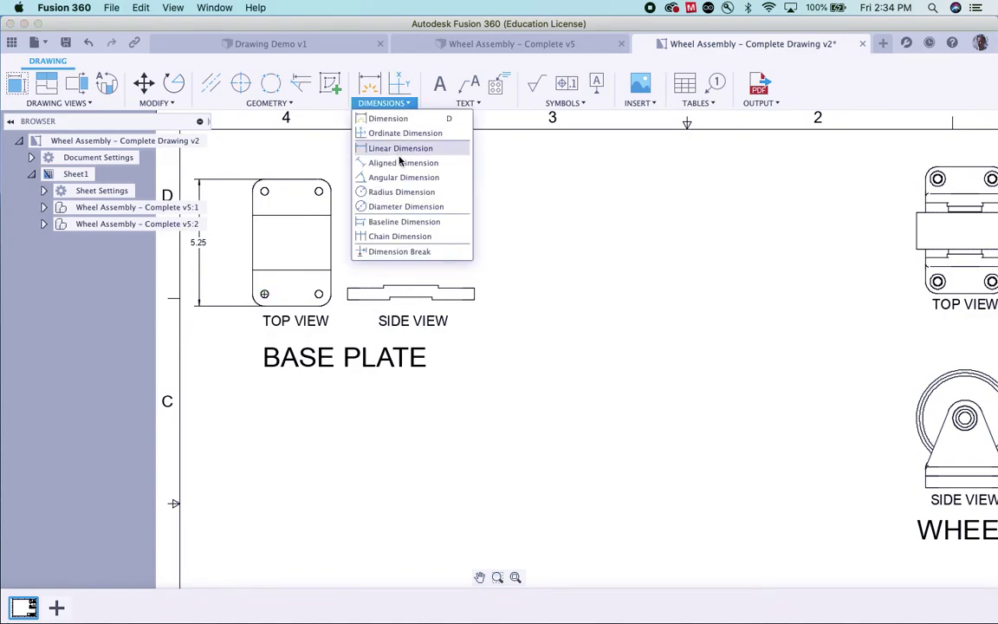
{"action": "left_click", "coordinate": [364, 149]}
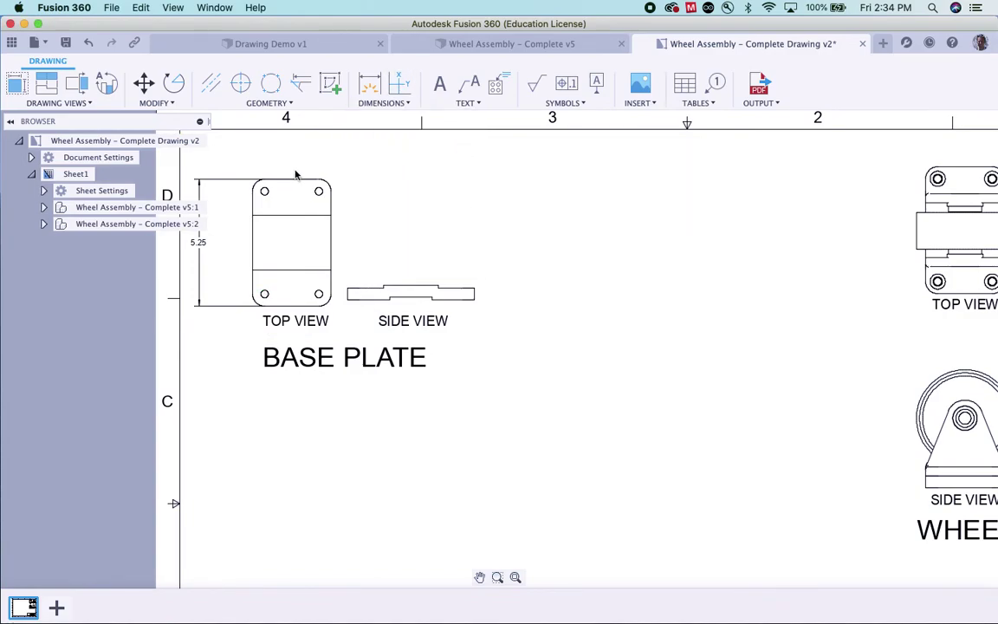
{"action": "left_click", "coordinate": [252, 191]}
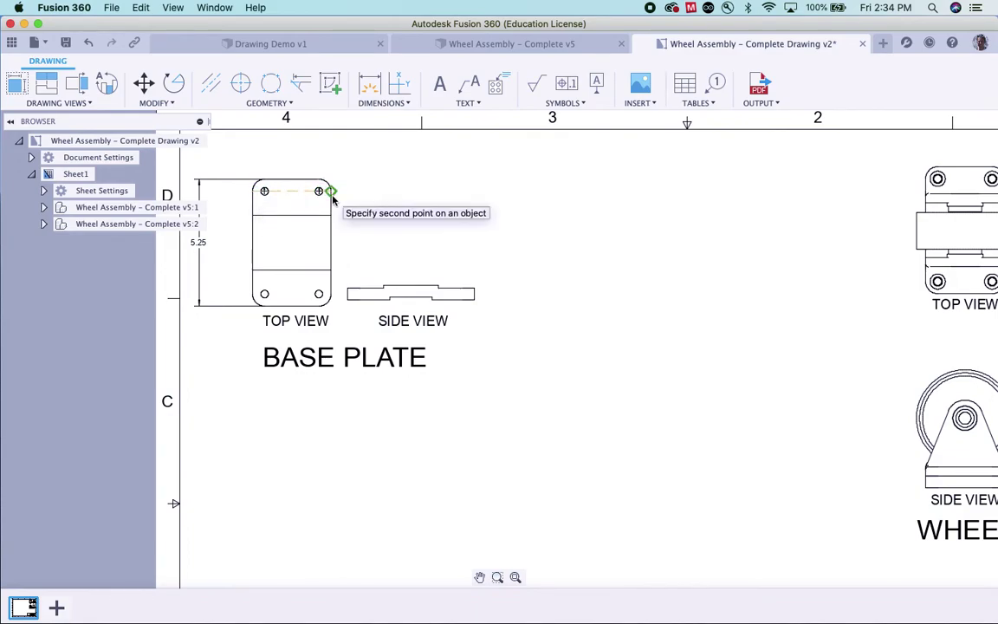
{"action": "left_click", "coordinate": [330, 192]}
{"action": "left_click", "coordinate": [297, 143]}
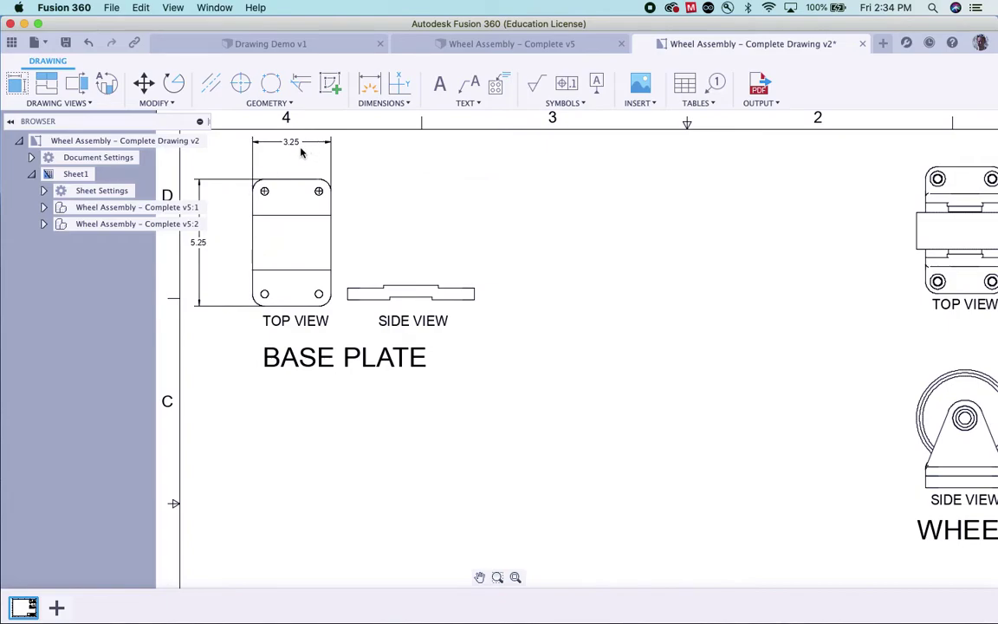
- Add the 1.5 offset dimension for the lower-left hole
{"action": "left_click", "coordinate": [383, 102]}
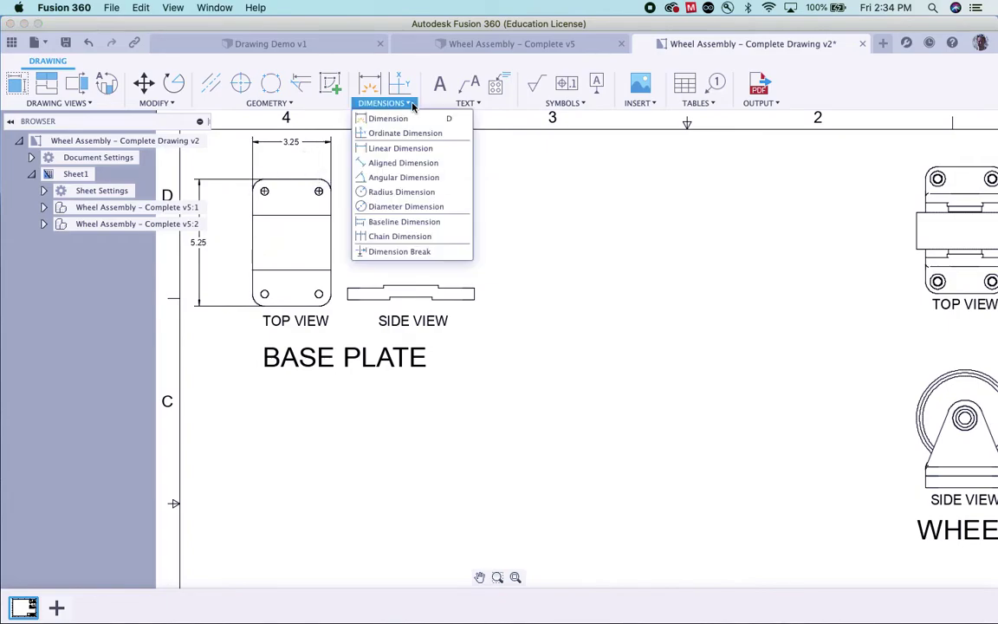
{"action": "left_click", "coordinate": [401, 148]}
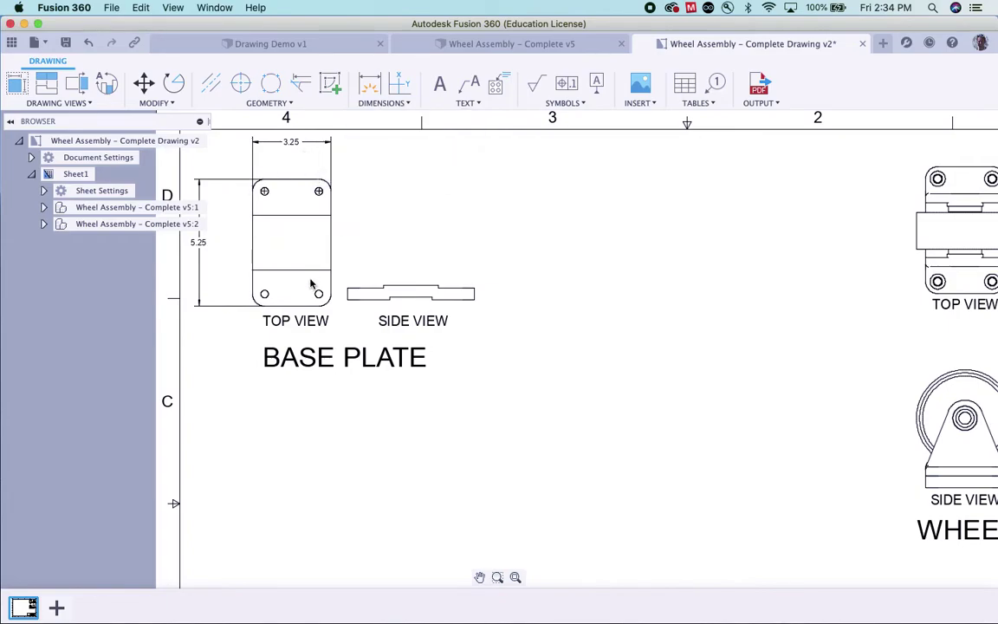
{"action": "left_click", "coordinate": [253, 272]}
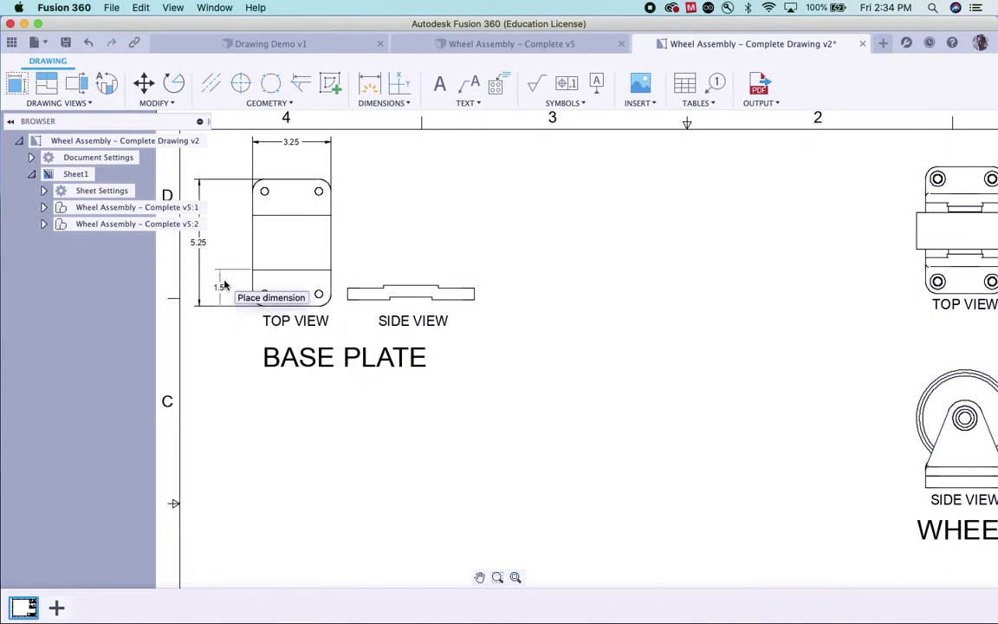
{"action": "left_click", "coordinate": [221, 286]}
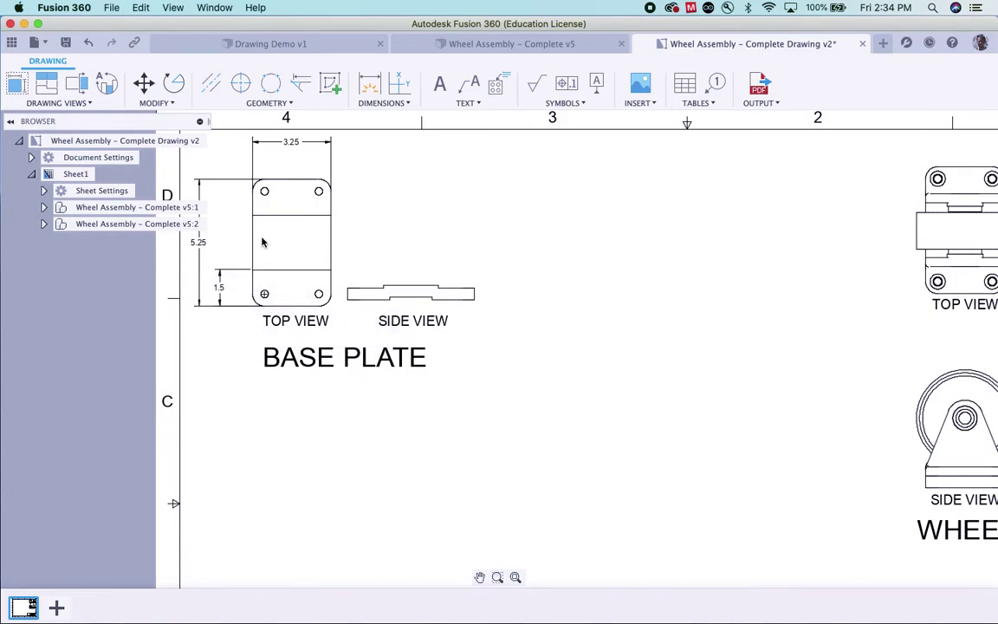
{"action": "scroll", "coordinate": [261, 234], "scroll_direction": "down", "scroll_amount": 3}
{"action": "scroll", "coordinate": [237, 200], "scroll_direction": "up", "scroll_amount": 5}
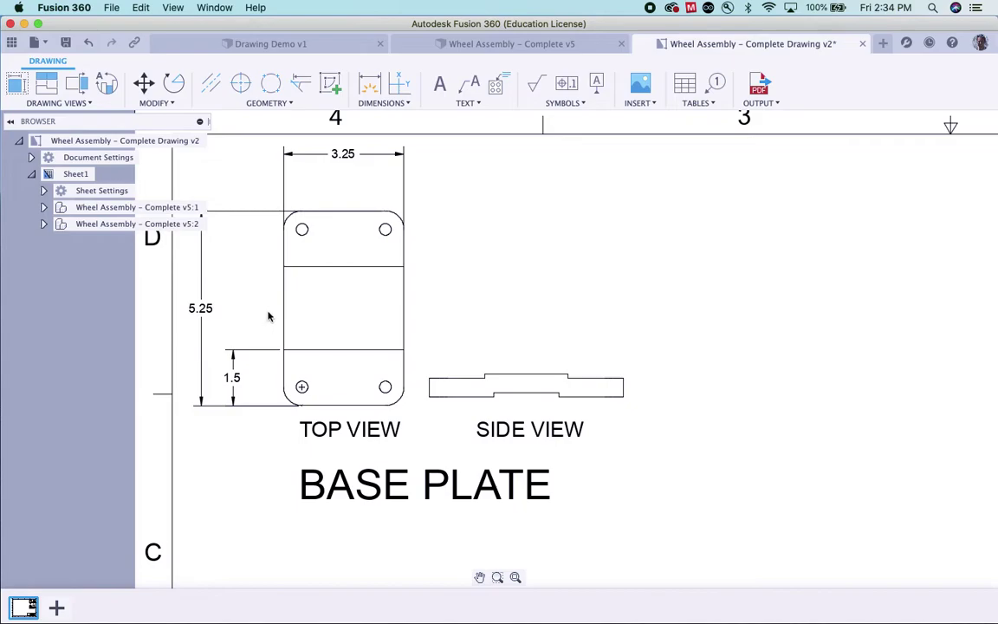
- Chain dimensions from the bottom 1.5 up to the top hole, then cancel the unfinished chain
{"action": "left_click", "coordinate": [405, 105]}
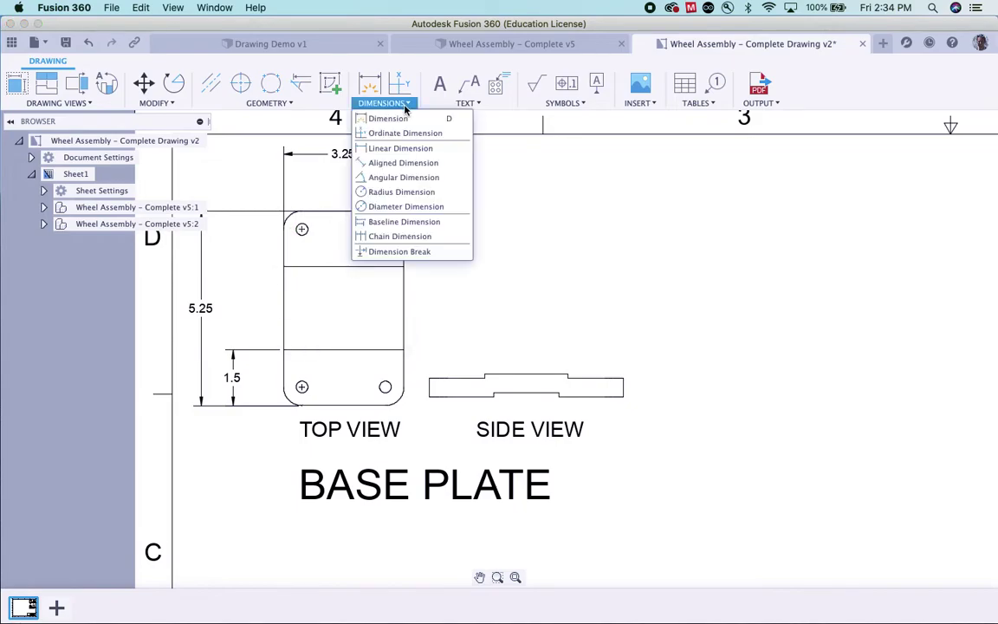
{"action": "left_click", "coordinate": [409, 237]}
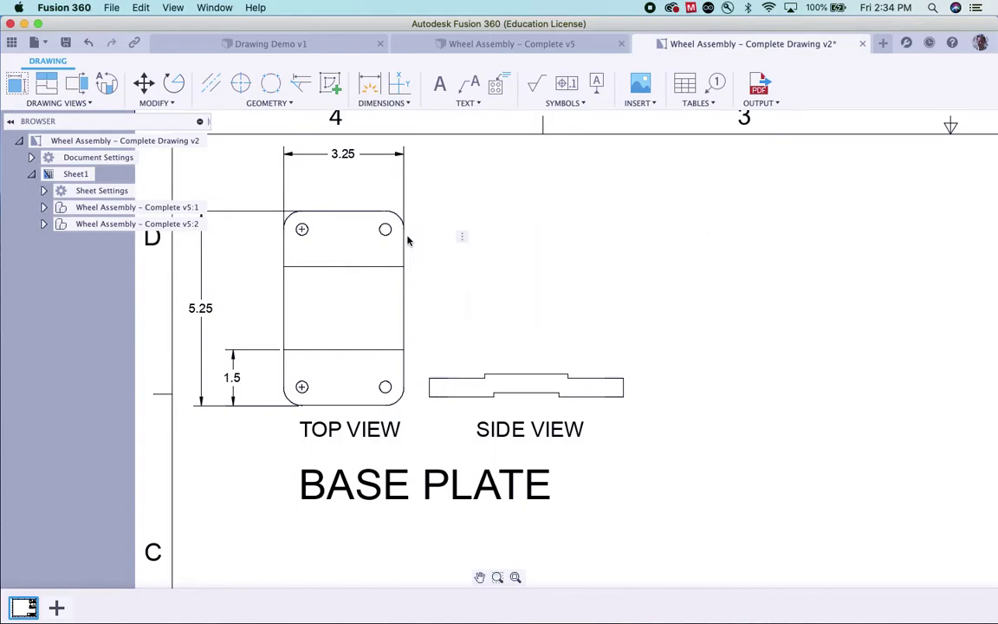
{"action": "left_click", "coordinate": [234, 375]}
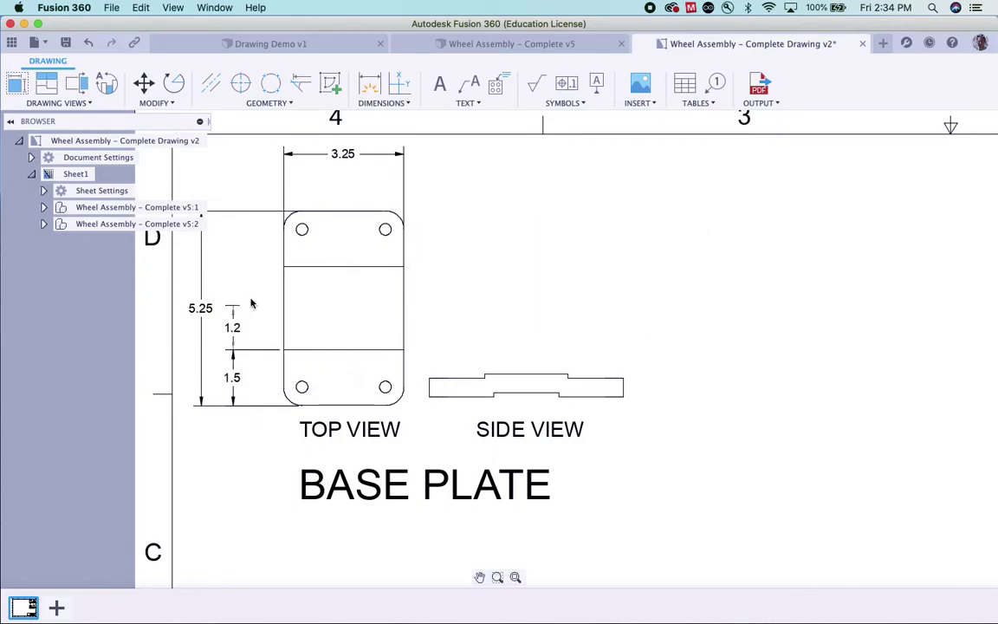
{"action": "left_click", "coordinate": [284, 266]}
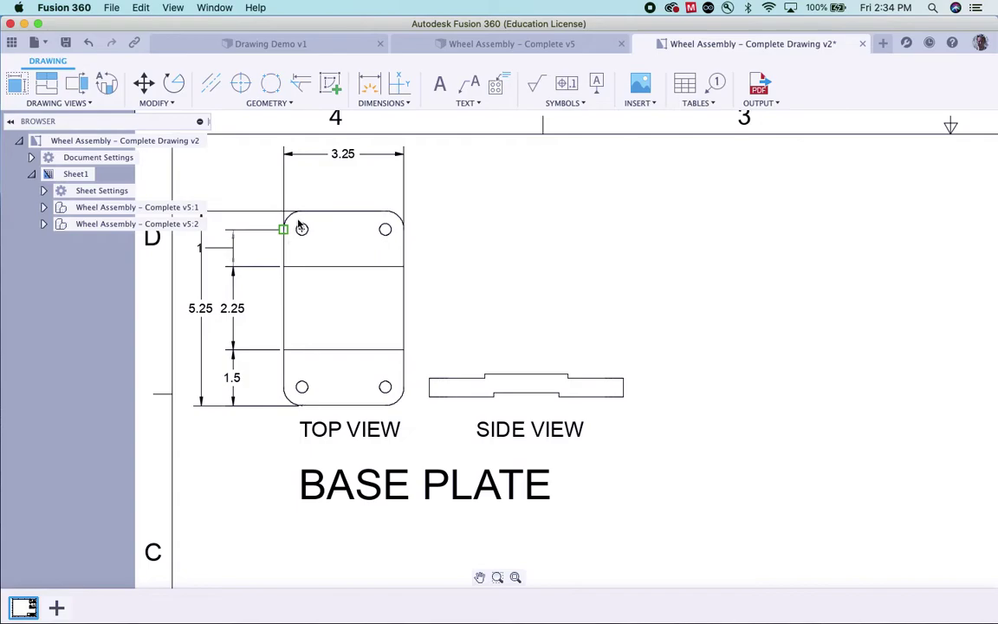
{"action": "left_click", "coordinate": [302, 229]}
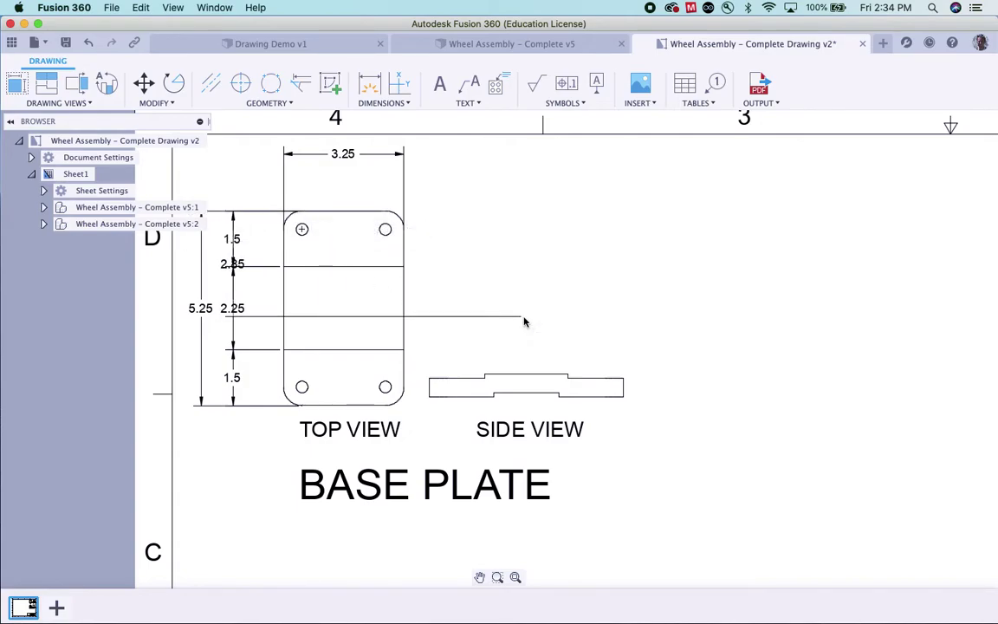
{"action": "key", "text": "Escape"}
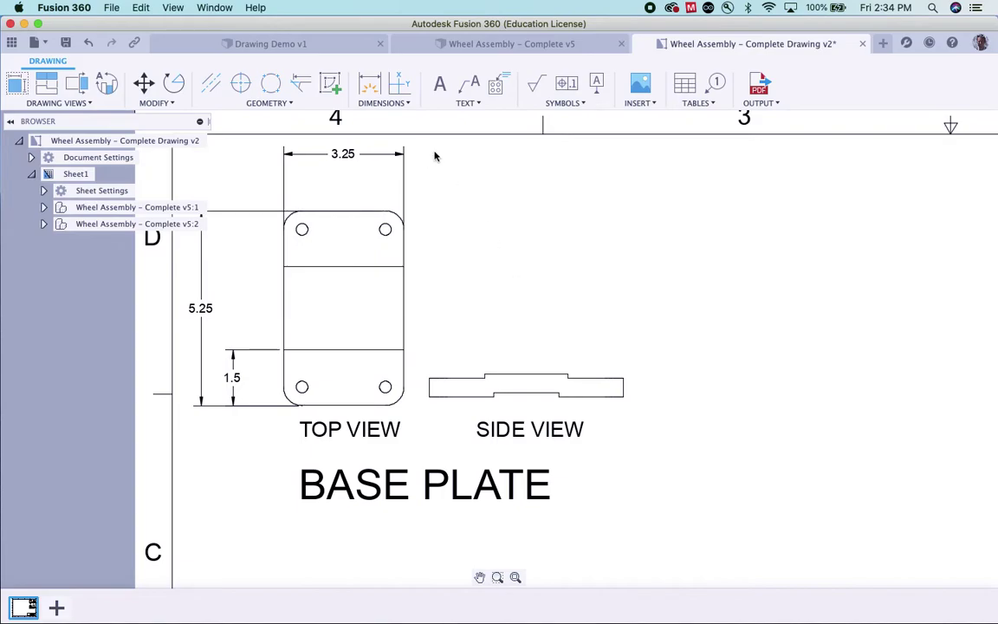
- Chain a 1.5 dimension from the bottom 1.5 to the top hole and delete the extra 2.25
{"action": "left_click", "coordinate": [394, 103]}
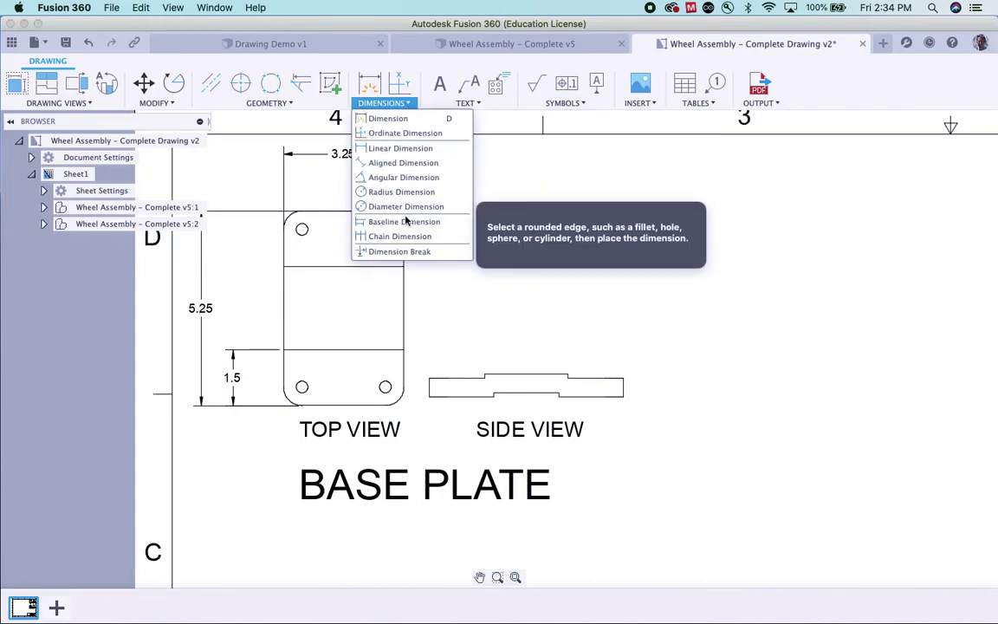
{"action": "left_click", "coordinate": [386, 251]}
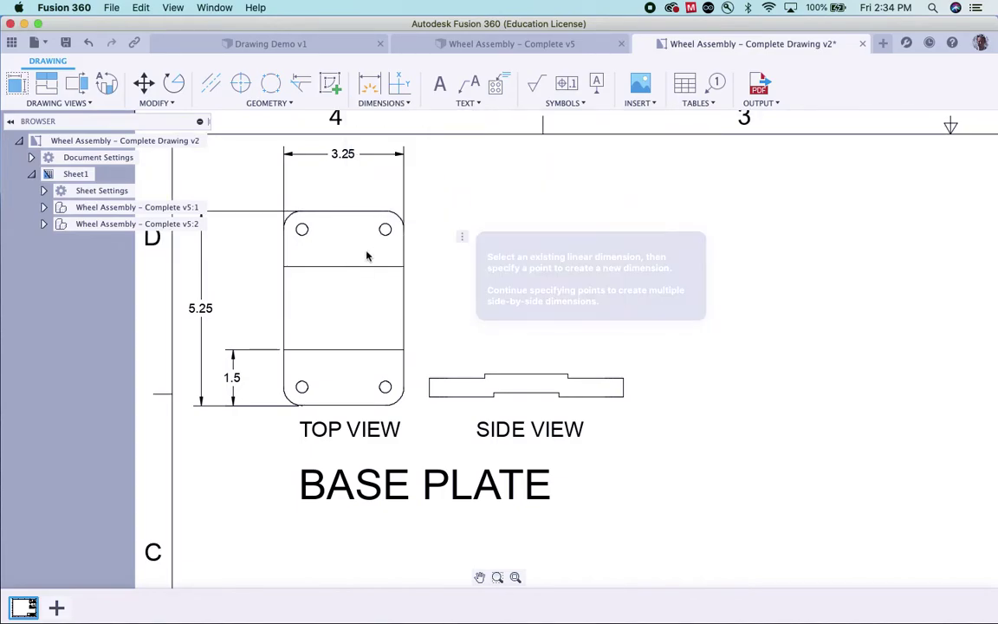
{"action": "left_click", "coordinate": [233, 369]}
{"action": "left_click", "coordinate": [284, 266]}
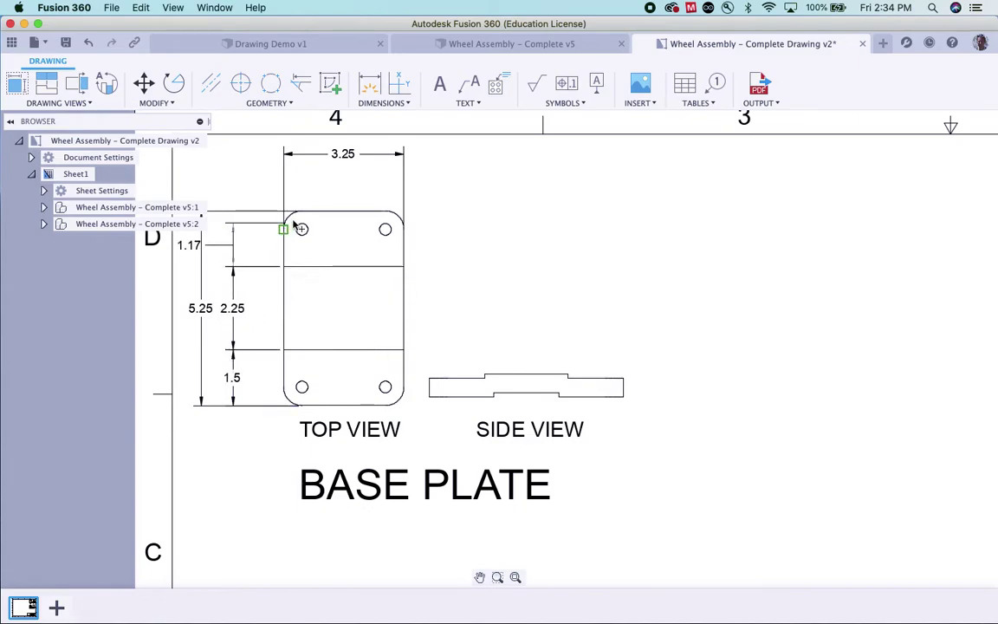
{"action": "left_click", "coordinate": [301, 228]}
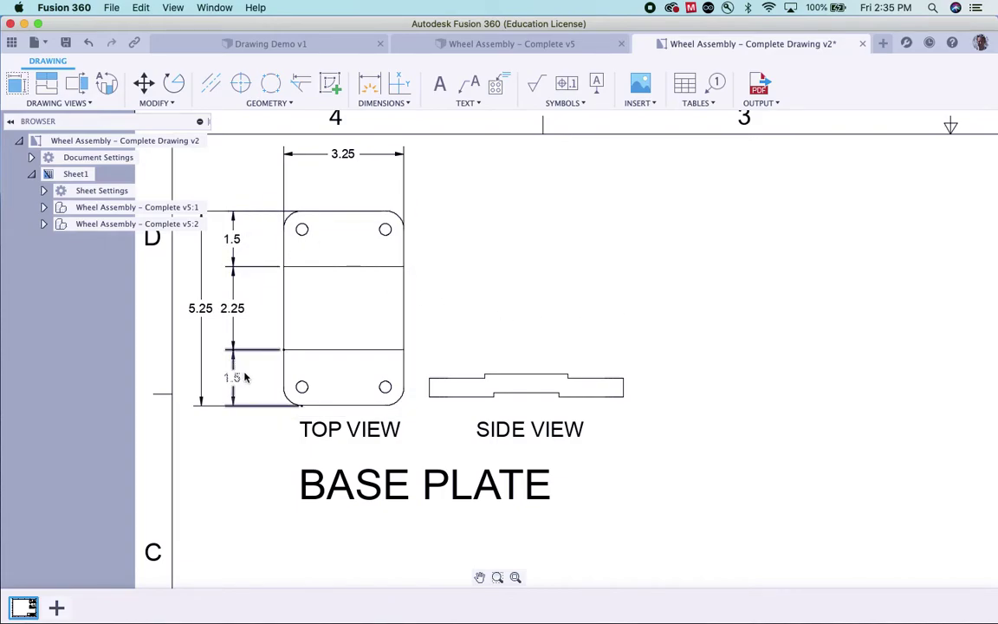
{"action": "left_click", "coordinate": [242, 309]}
{"action": "key", "text": "Delete"}
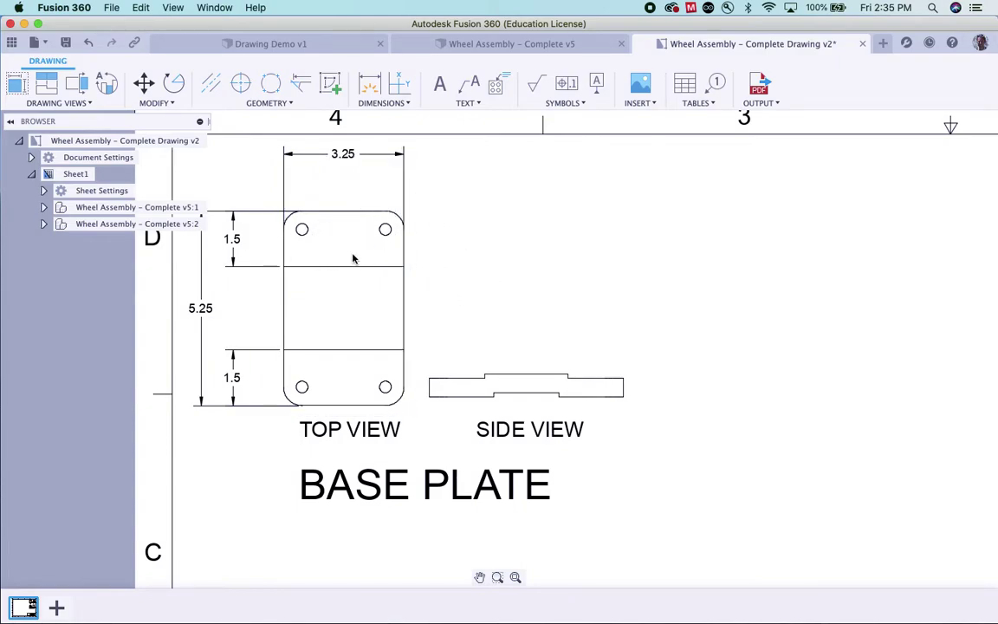
- Add a vertical .5 dimension from the top-right hole centre to the plate's top edge
{"action": "left_click", "coordinate": [397, 105]}
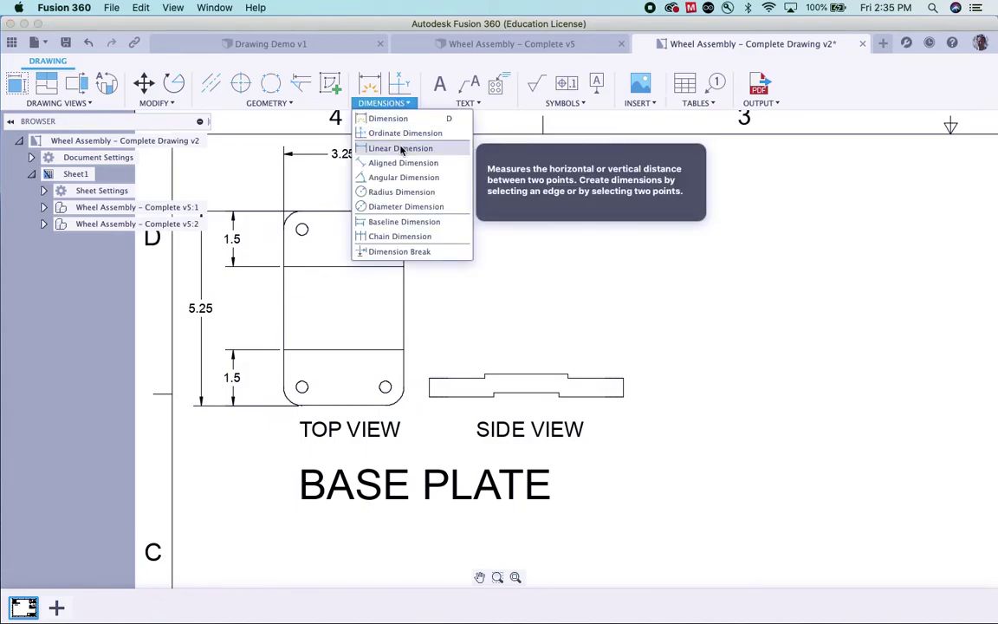
{"action": "left_click", "coordinate": [385, 230]}
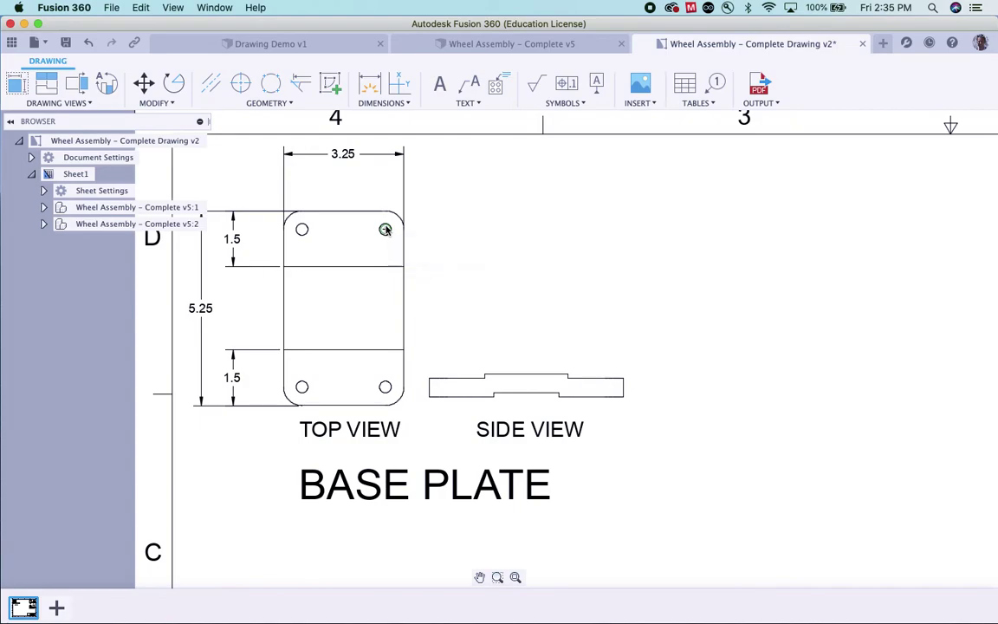
{"action": "scroll", "coordinate": [385, 228], "scroll_direction": "down", "scroll_amount": 2}
{"action": "scroll", "coordinate": [384, 227], "scroll_direction": "up", "scroll_amount": 5}
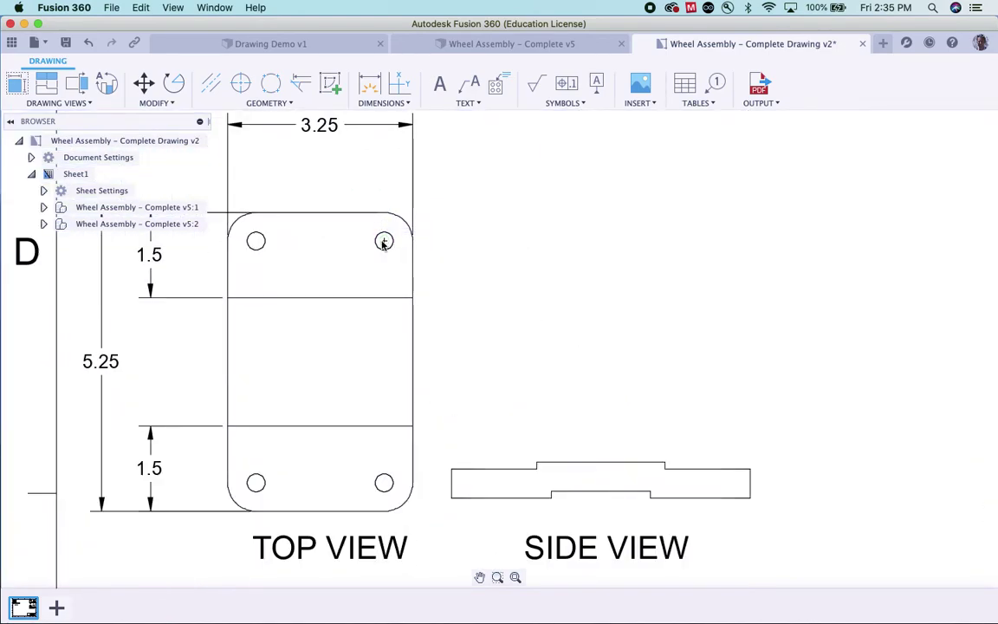
{"action": "left_click", "coordinate": [385, 213]}
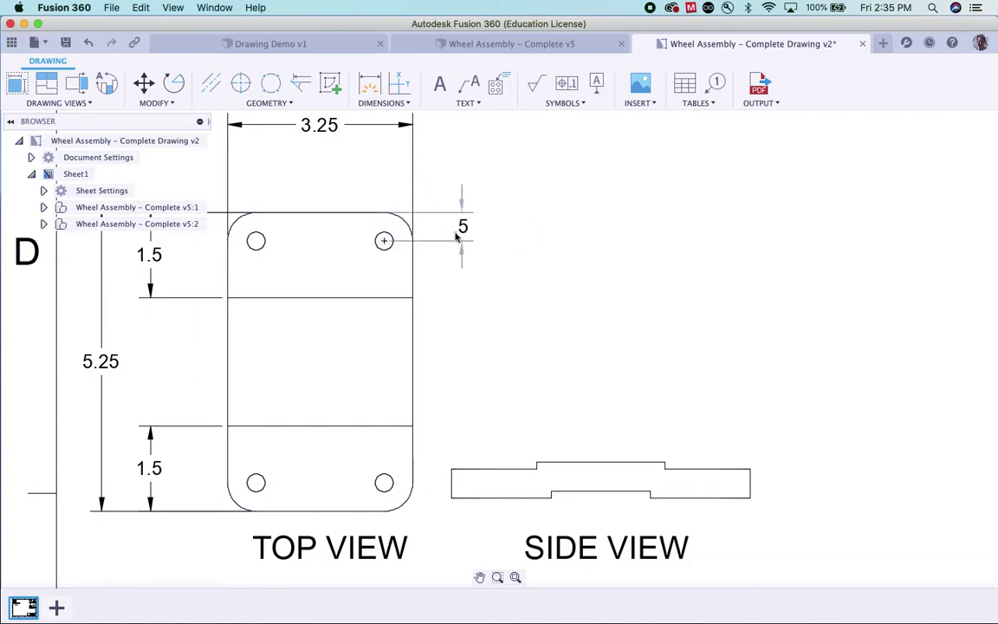
{"action": "left_click", "coordinate": [460, 238]}
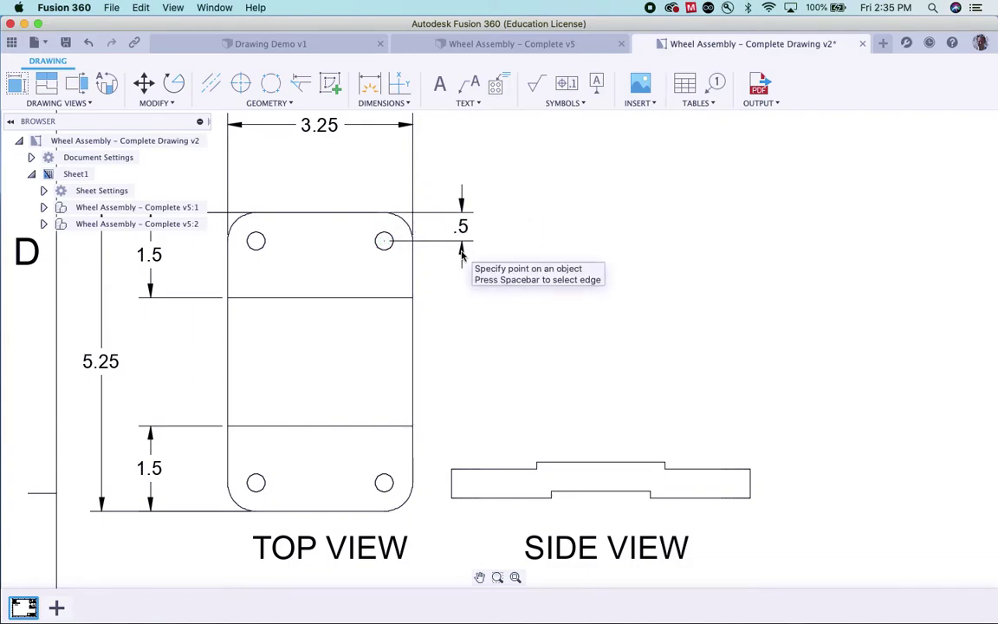
- Add a horizontal .5 dimension from the top-right hole centre to the plate's right edge
{"action": "left_click", "coordinate": [382, 102]}
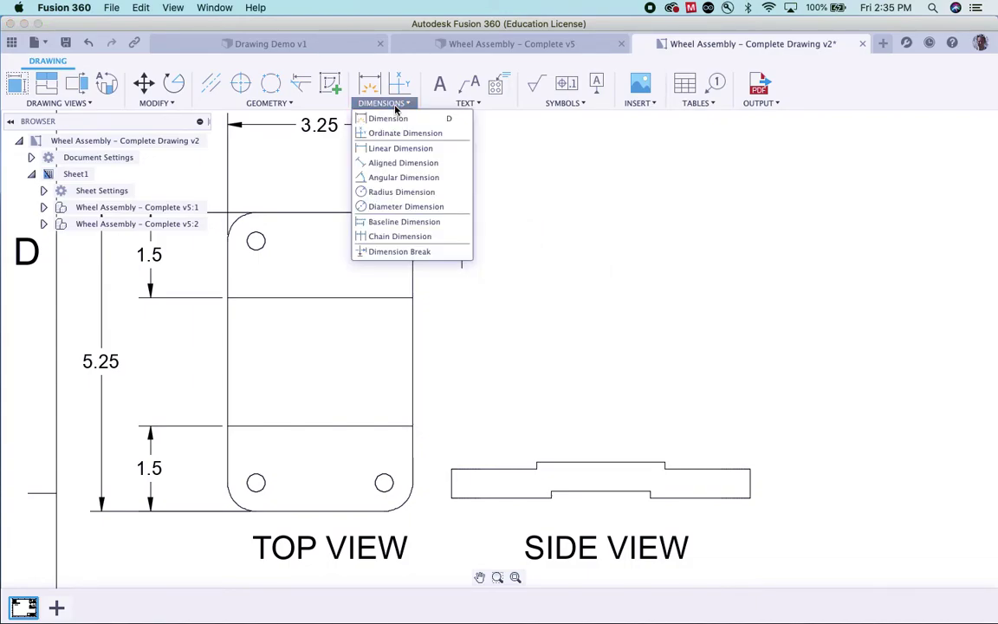
{"action": "left_click", "coordinate": [400, 148]}
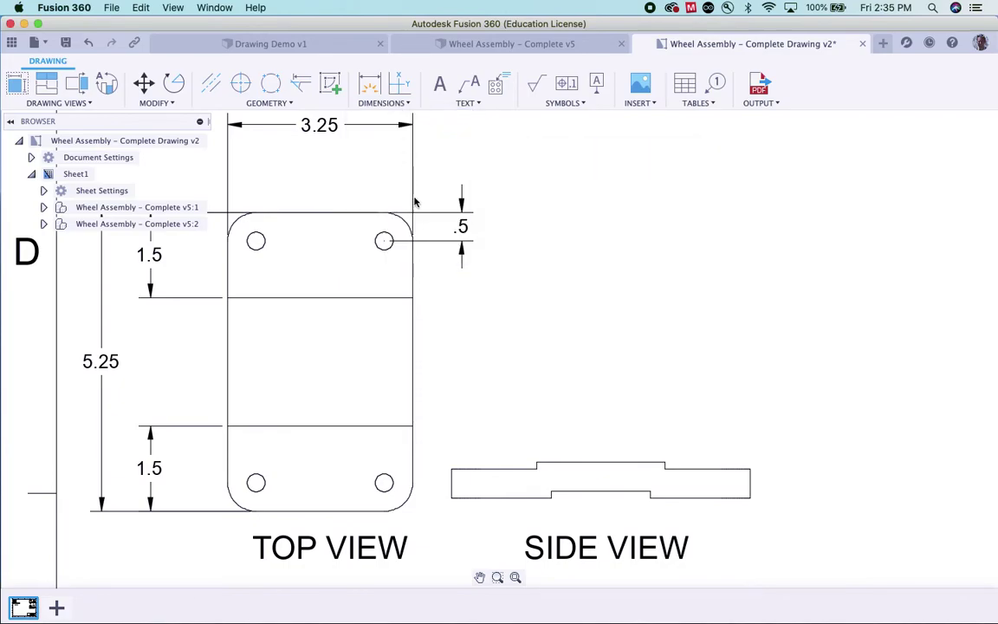
{"action": "left_click", "coordinate": [384, 241]}
{"action": "left_click", "coordinate": [405, 219]}
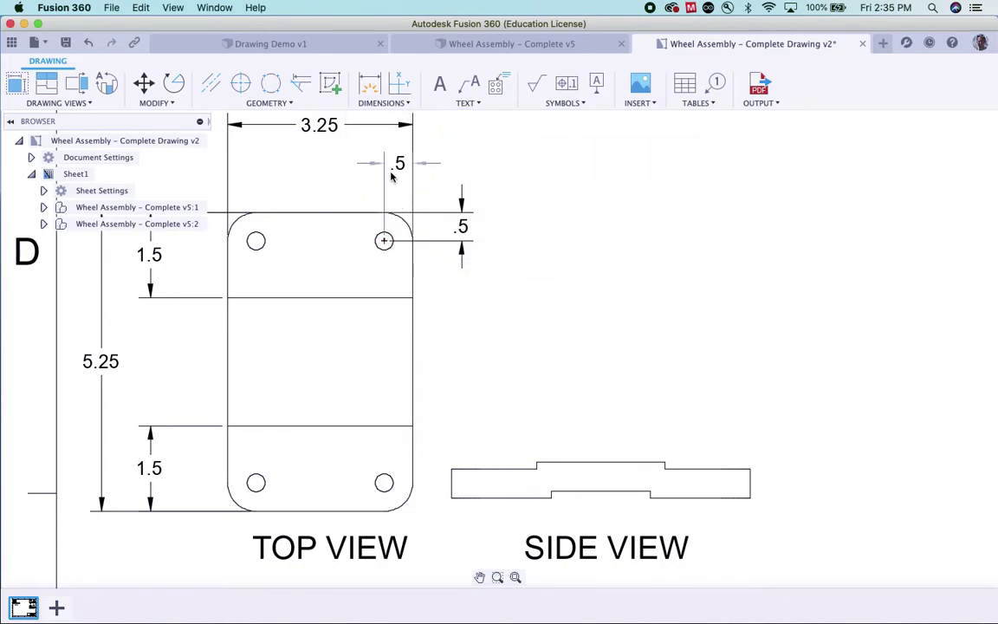
{"action": "left_click", "coordinate": [391, 175]}
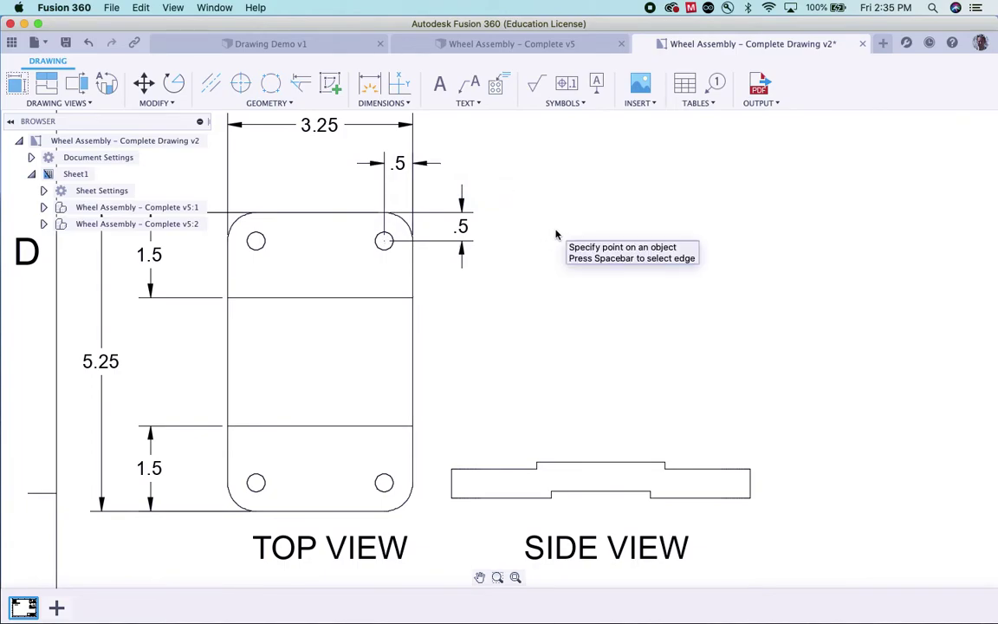
{"action": "left_click", "coordinate": [403, 104]}
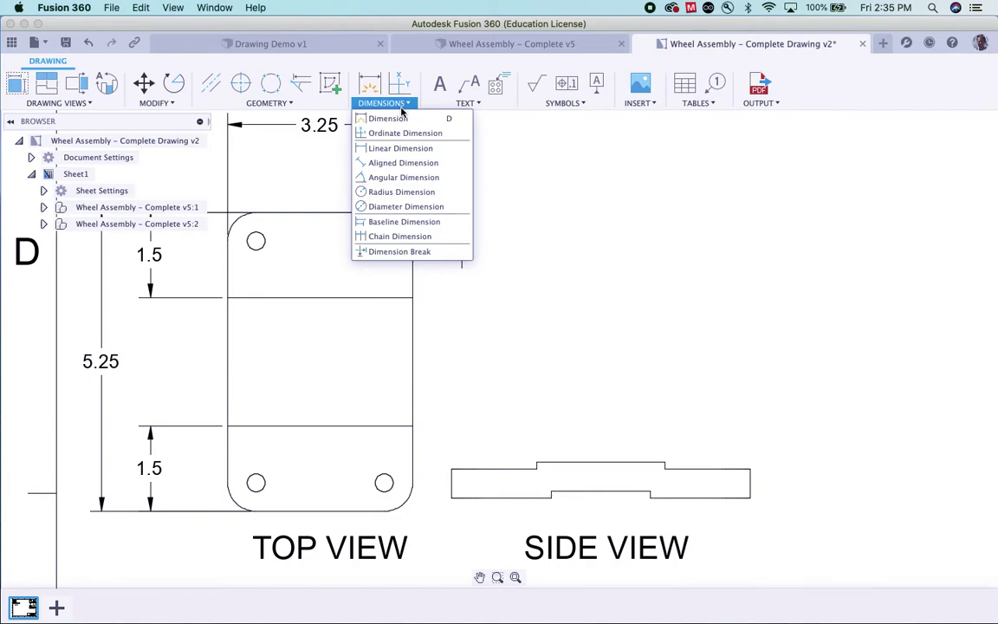
- Dimension the top-right hole as Ø.31 and the bottom-right rounded corner as R.5
{"action": "left_click", "coordinate": [373, 207]}
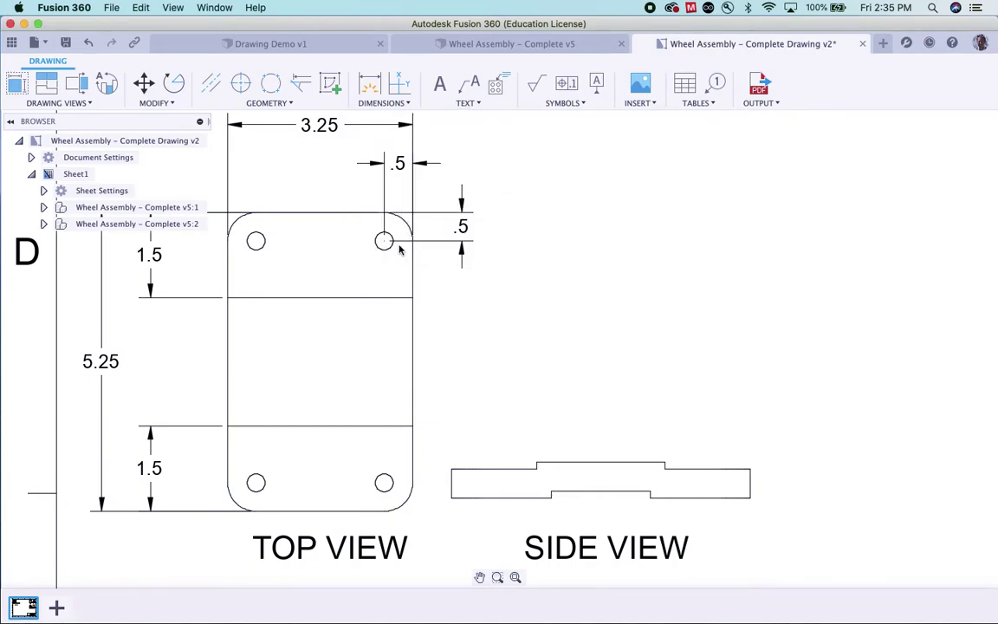
{"action": "left_click", "coordinate": [391, 242]}
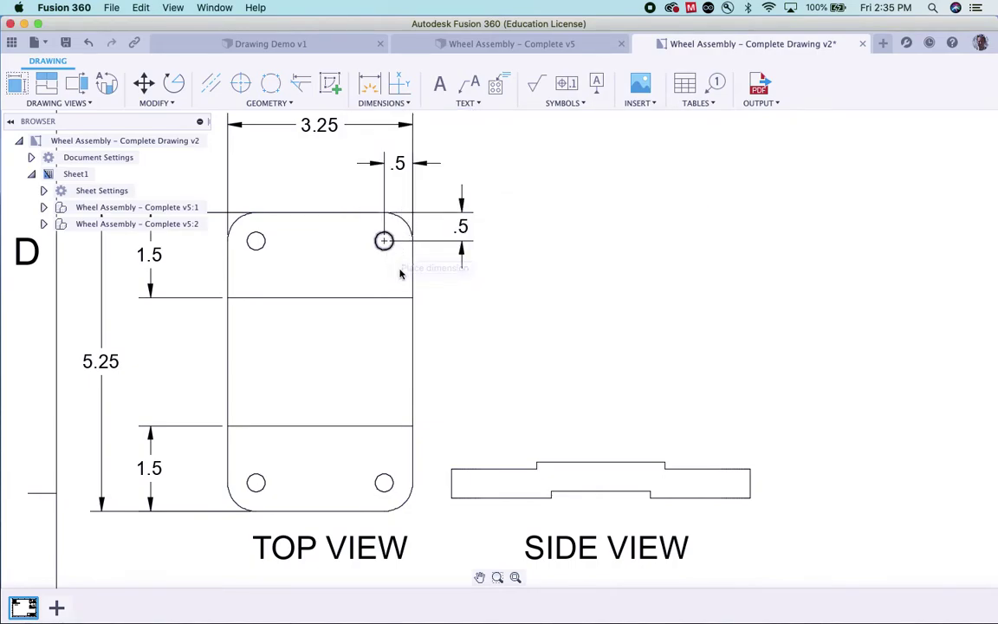
{"action": "left_click", "coordinate": [445, 305]}
{"action": "left_click", "coordinate": [384, 102]}
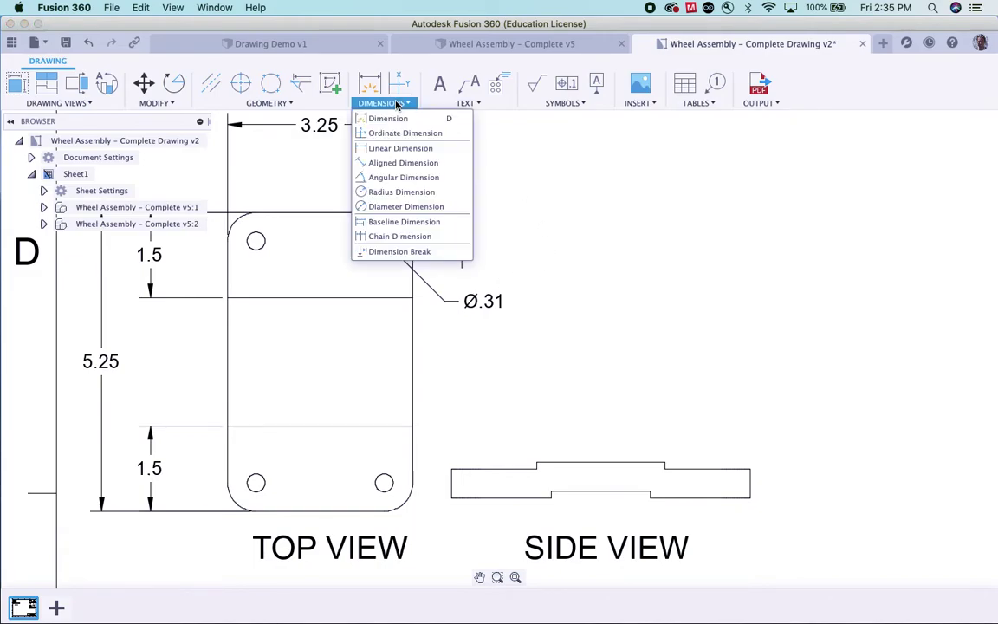
{"action": "left_click", "coordinate": [404, 192]}
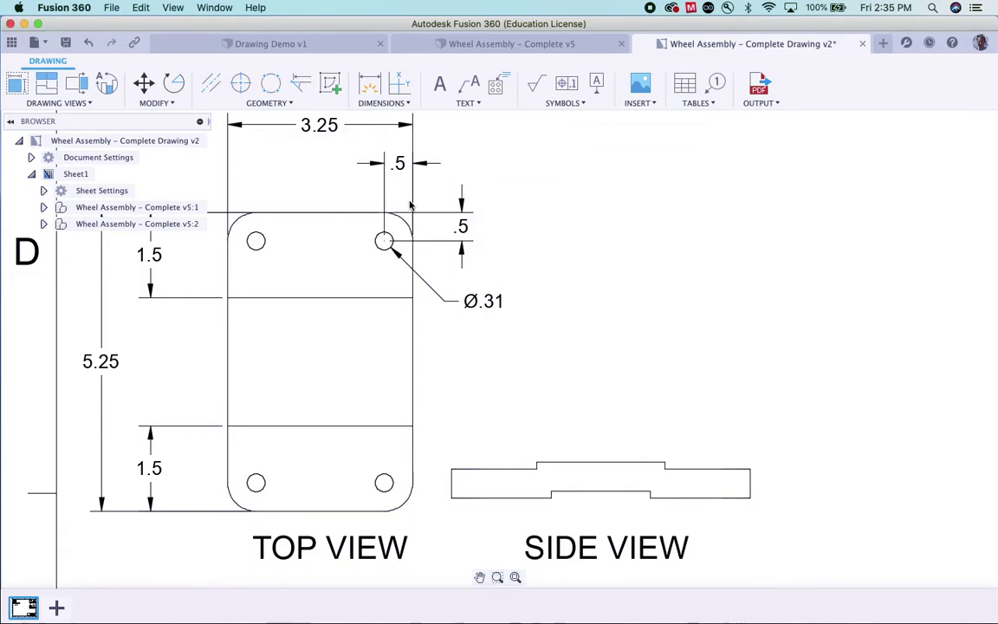
{"action": "left_click", "coordinate": [407, 506]}
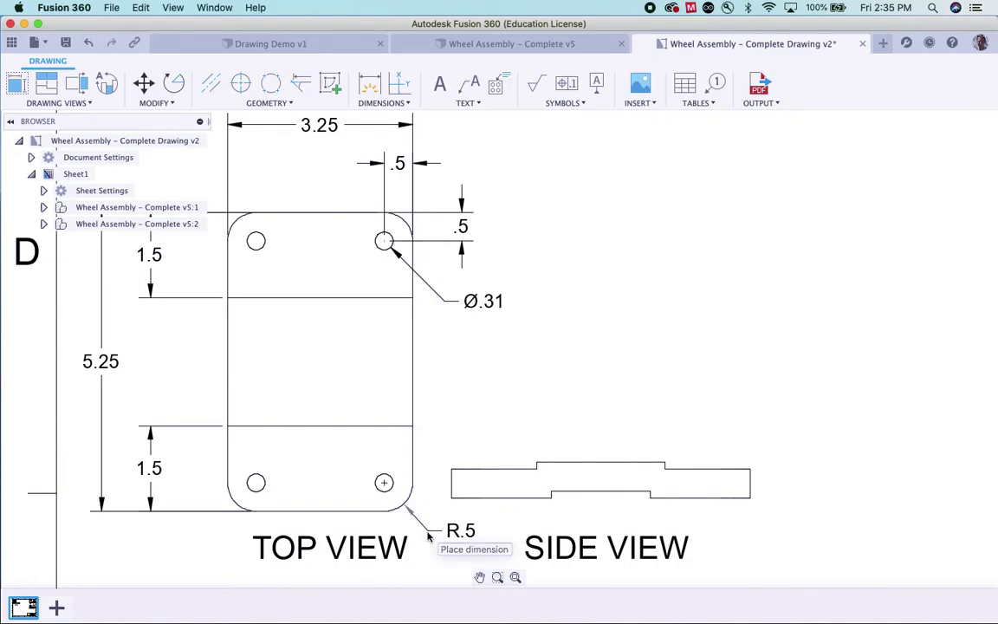
{"action": "left_click", "coordinate": [468, 539]}
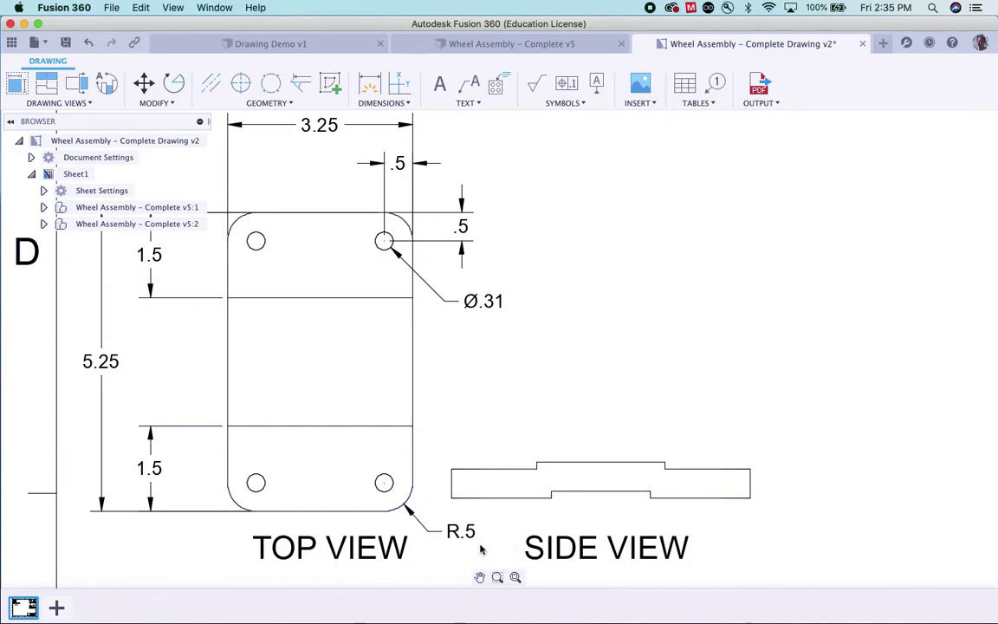
{"action": "left_click", "coordinate": [384, 103]}
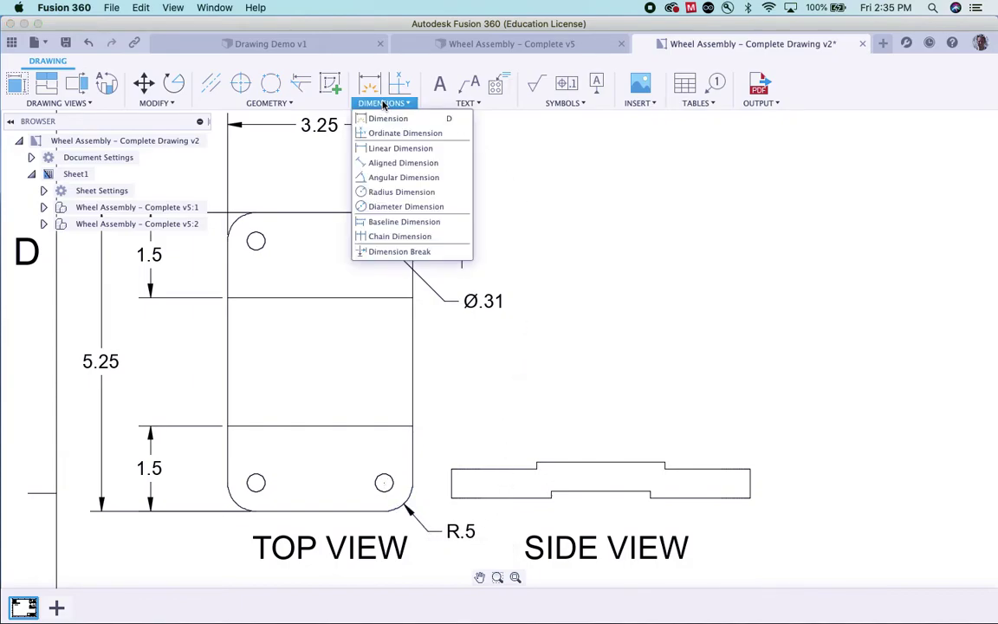
- Dimension the side view's overall thickness as .5 at its right end
{"action": "left_click", "coordinate": [399, 149]}
{"action": "left_click", "coordinate": [751, 498]}
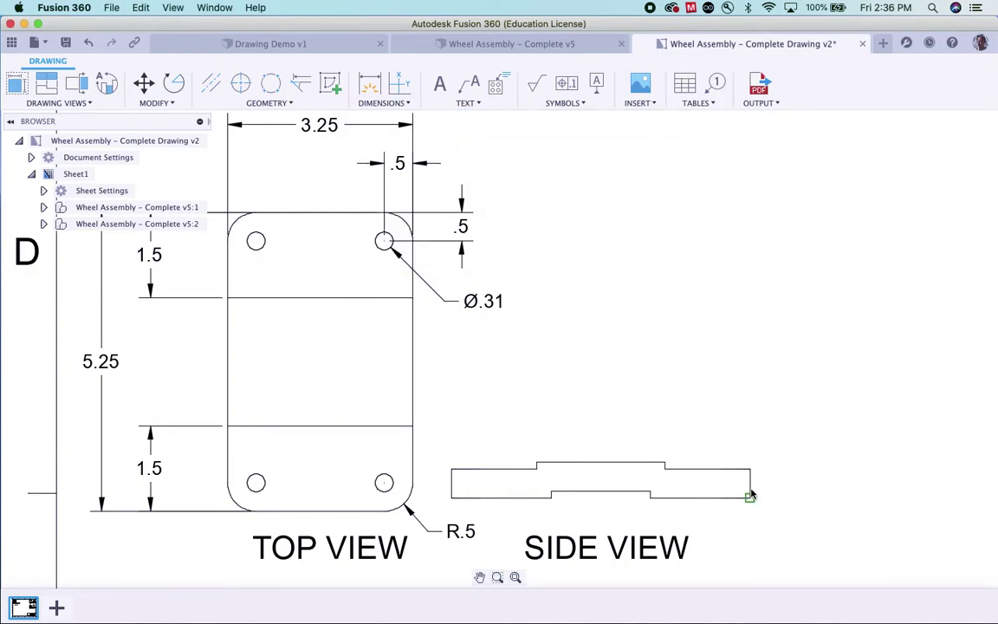
{"action": "left_click", "coordinate": [749, 470]}
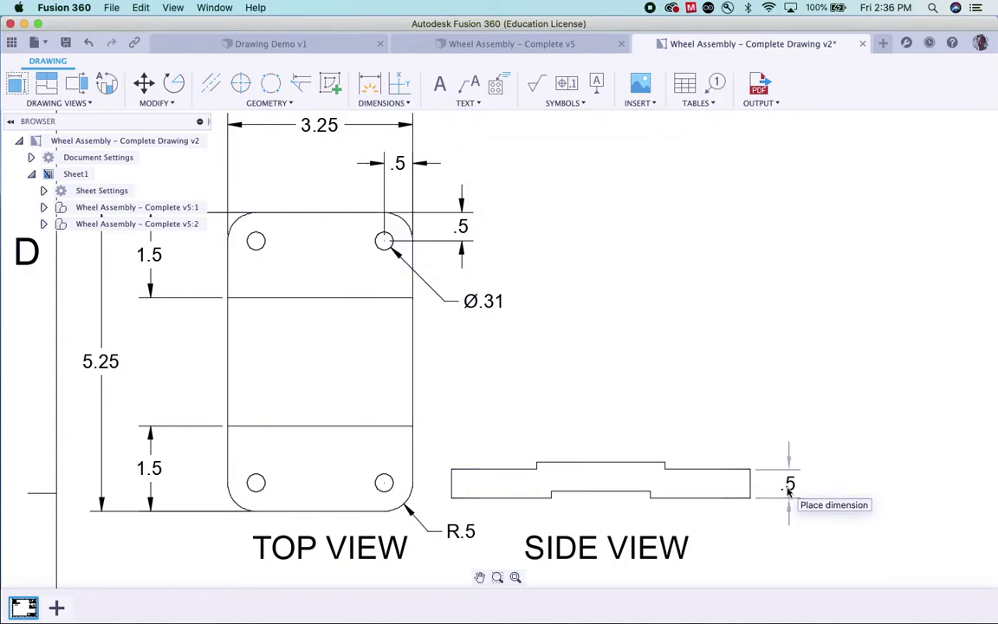
{"action": "left_click", "coordinate": [789, 491]}
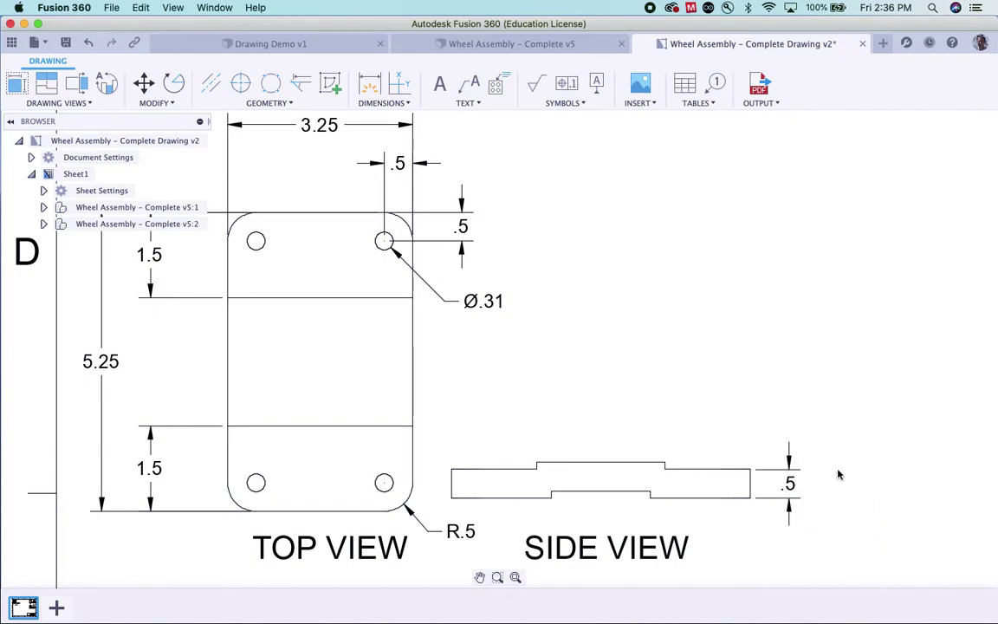
- Add a .13 linear dimension for the height of the side view's step
{"action": "left_click", "coordinate": [384, 103]}
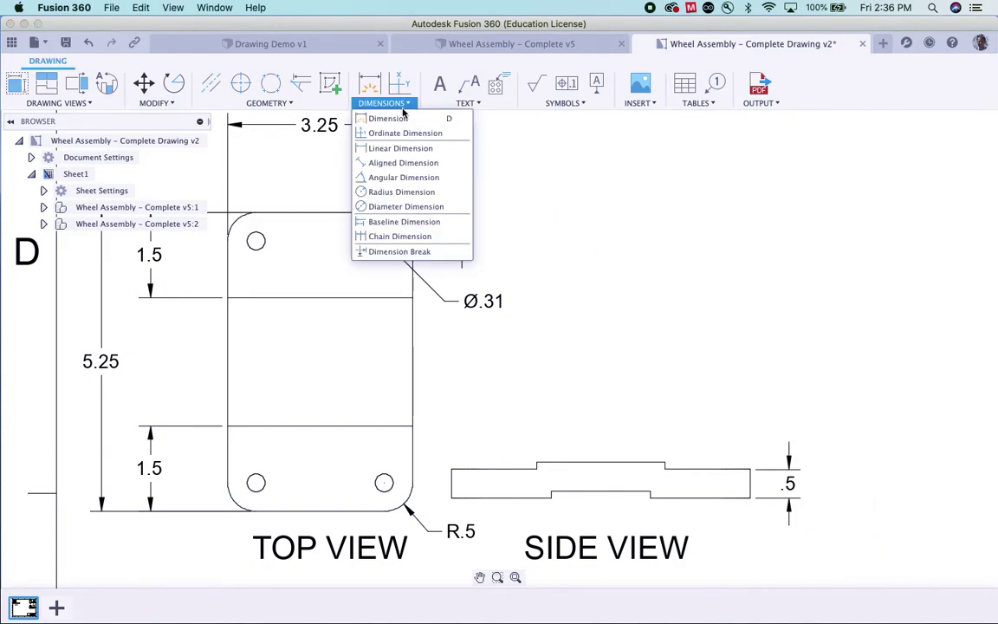
{"action": "left_click", "coordinate": [397, 148]}
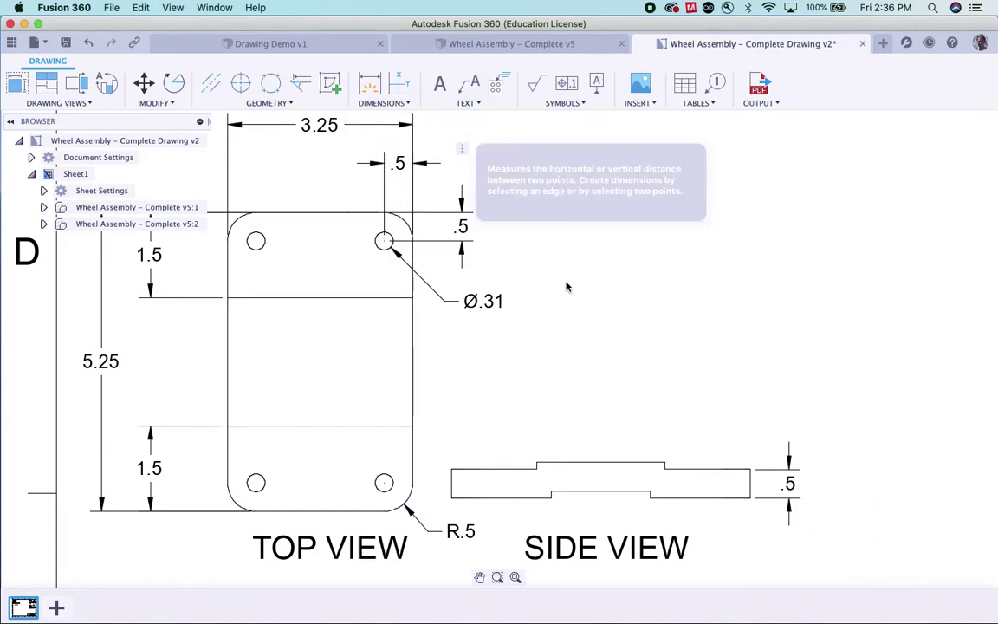
{"action": "left_click", "coordinate": [666, 464]}
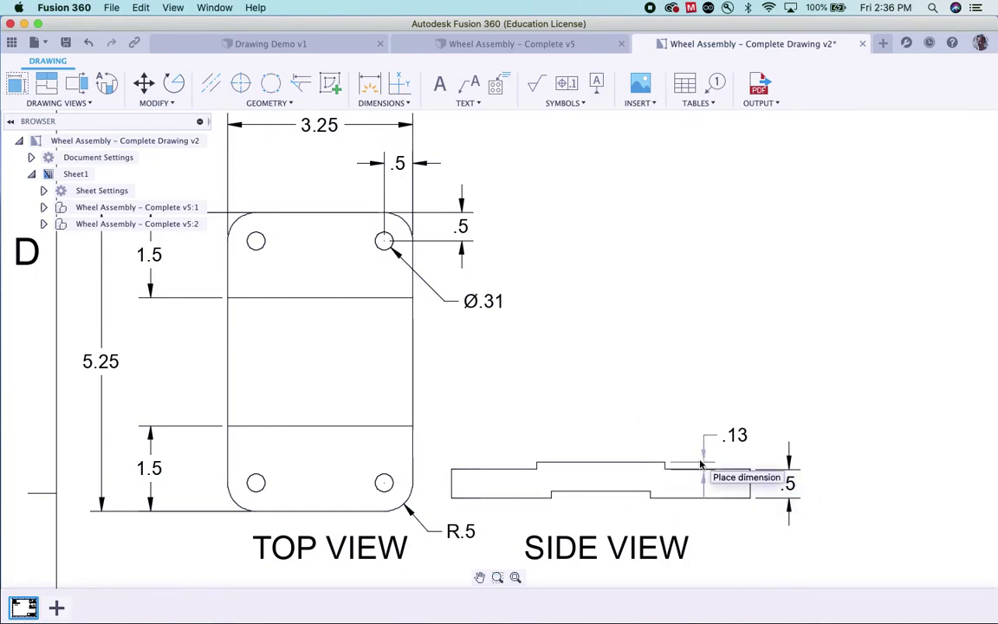
{"action": "left_click", "coordinate": [701, 465]}
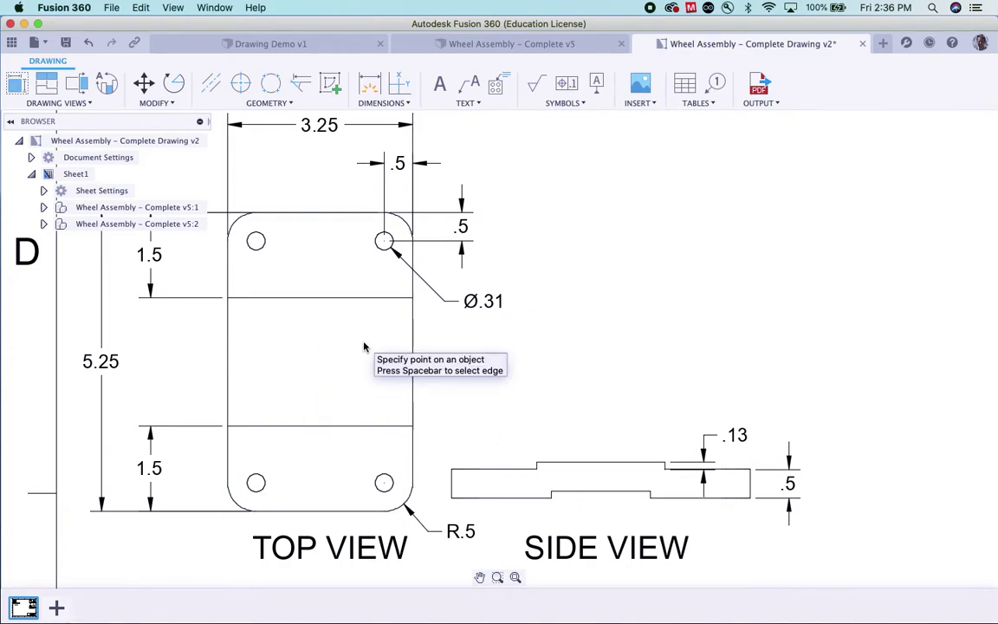
- Save the drawing as new version v3, confirming the version description dialog
{"action": "left_click", "coordinate": [65, 41]}
{"action": "left_click", "coordinate": [524, 329]}
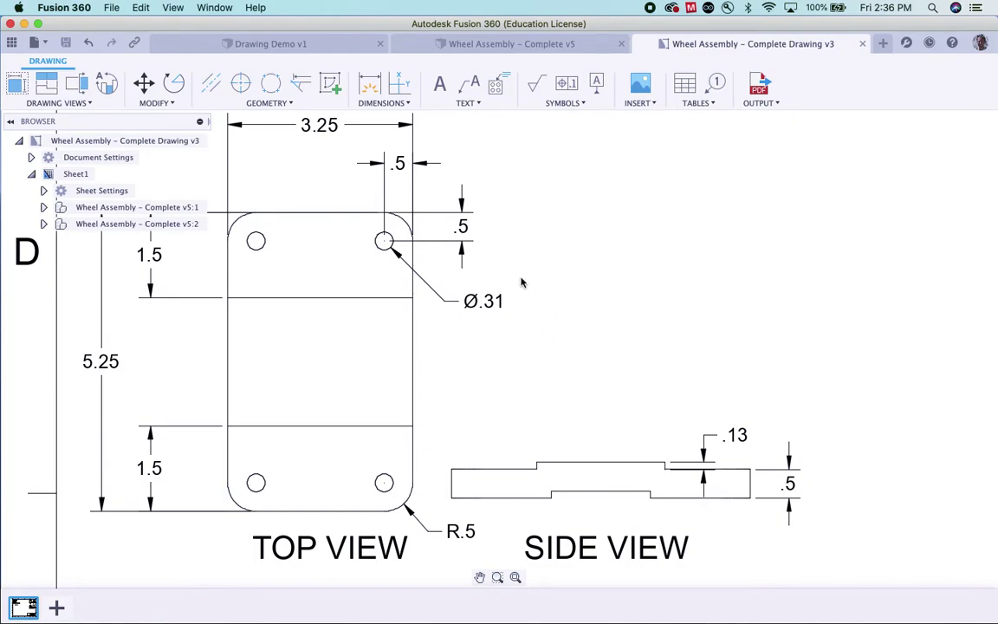
{"action": "left_click", "coordinate": [416, 336]}
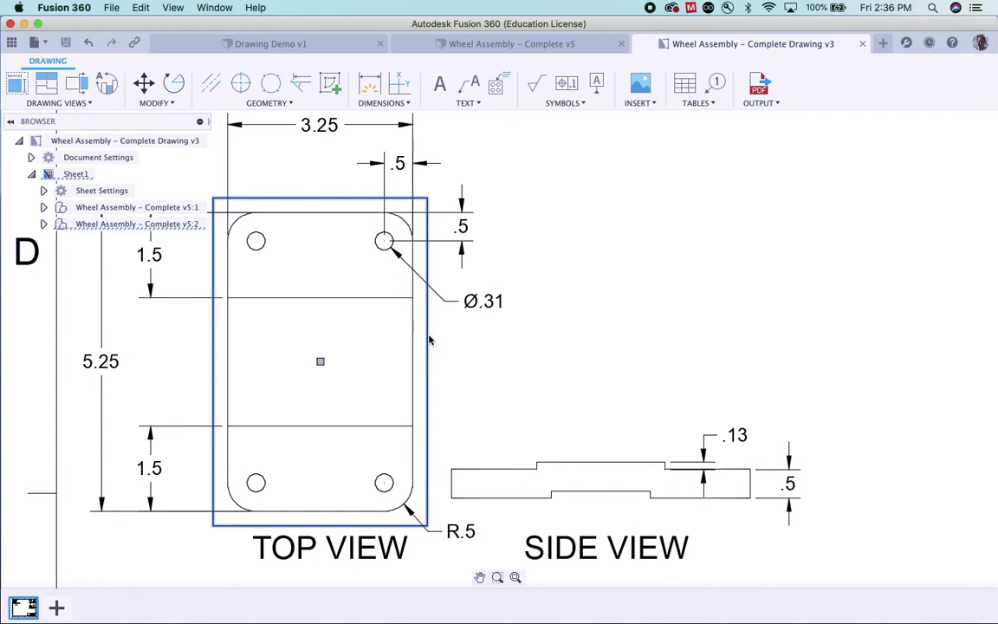
{"action": "right_click", "coordinate": [430, 339]}
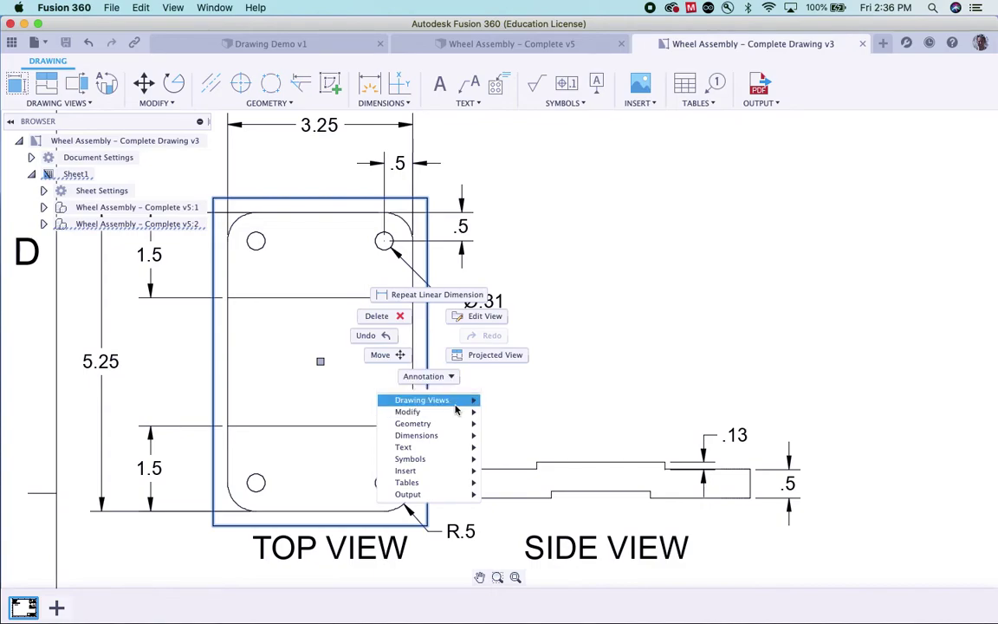
{"action": "mouse_move", "coordinate": [455, 402]}
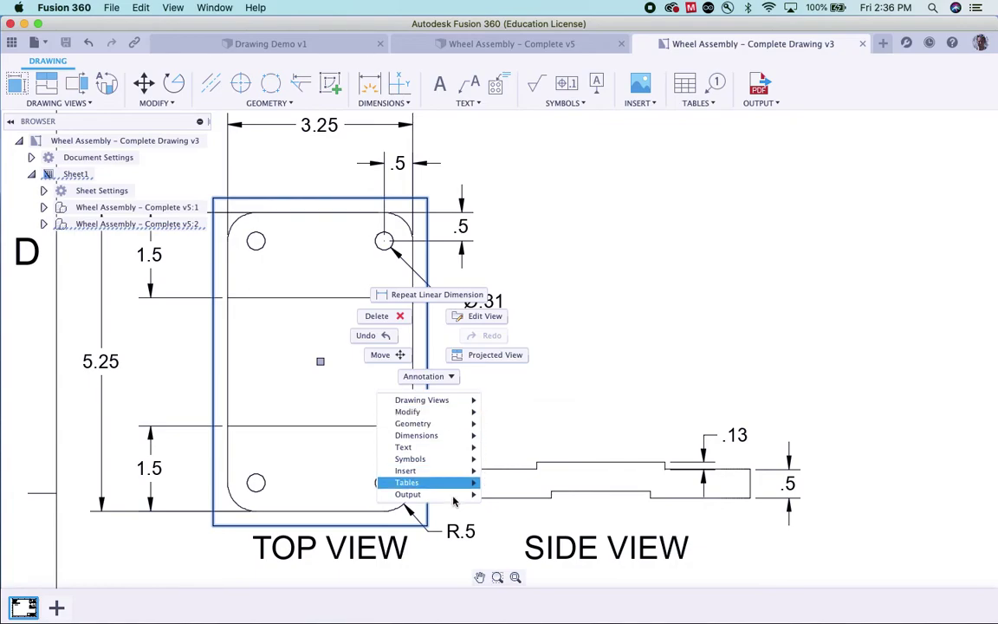
{"action": "mouse_move", "coordinate": [456, 501]}
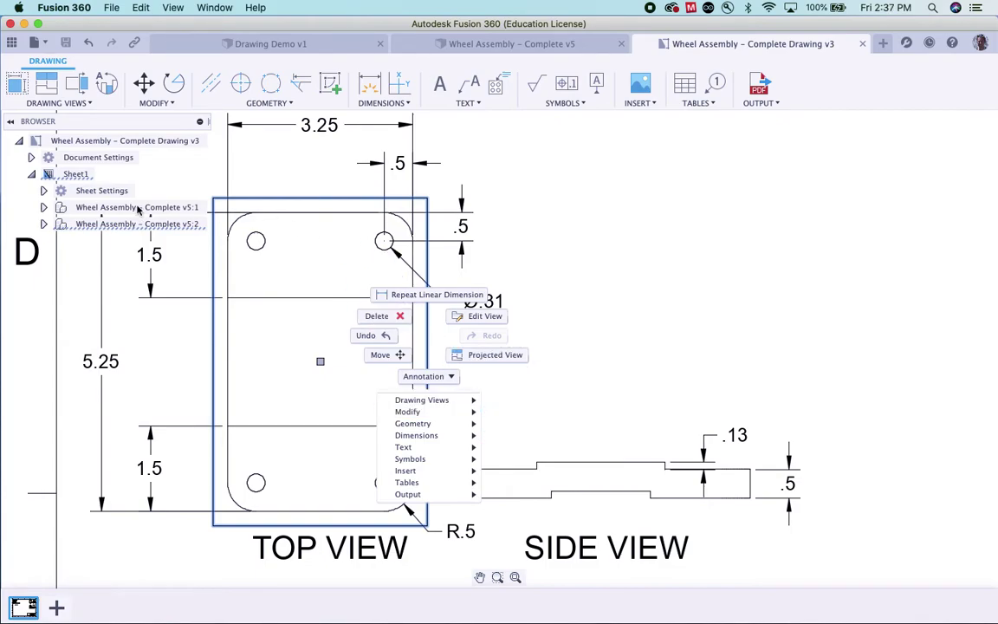
{"action": "left_click", "coordinate": [43, 209]}
{"action": "left_click", "coordinate": [44, 209]}
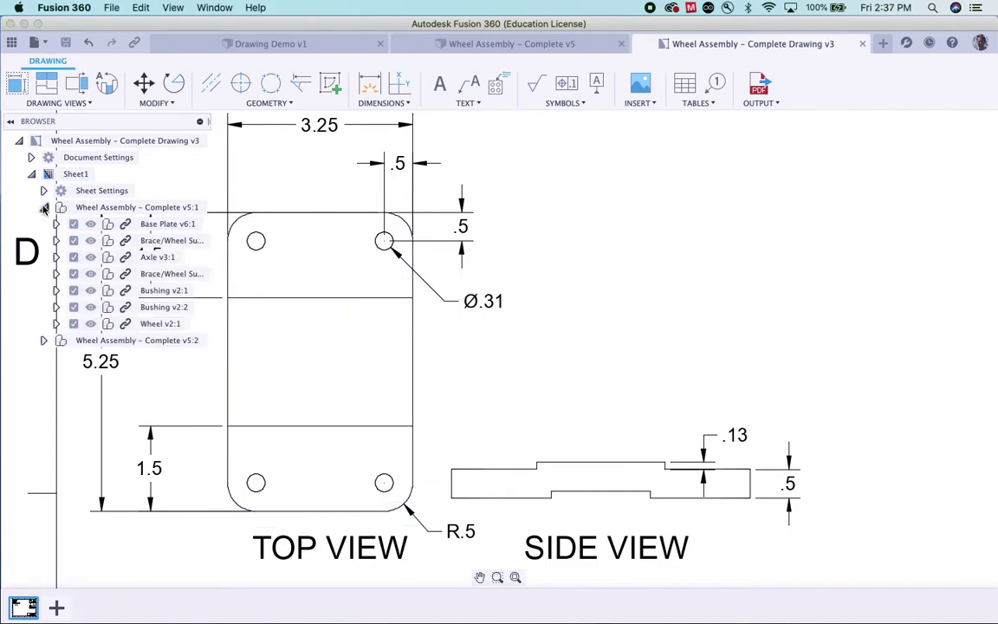
{"action": "right_click", "coordinate": [101, 210]}
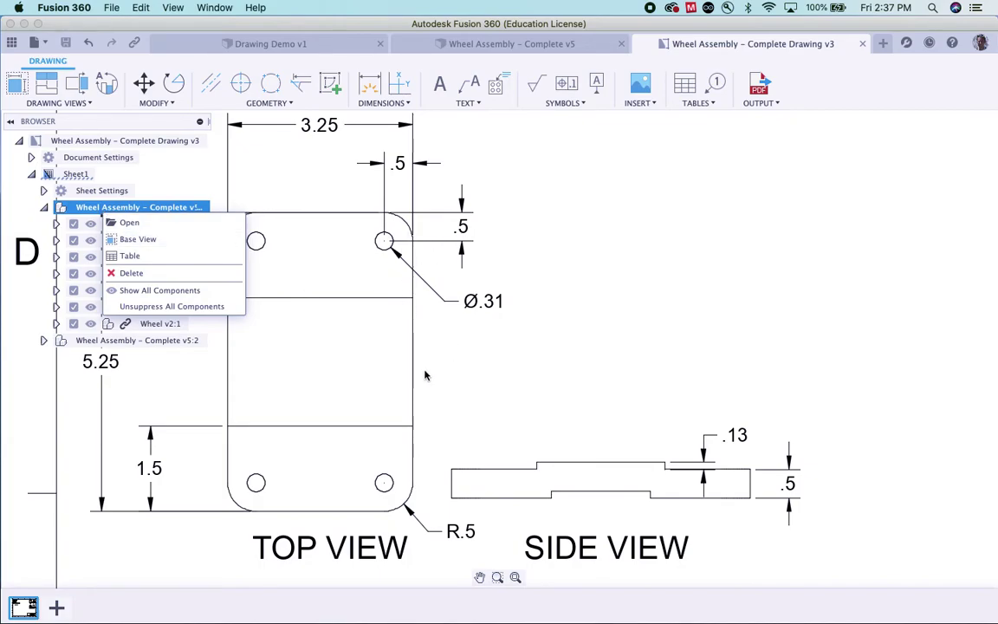
{"action": "left_click", "coordinate": [475, 376]}
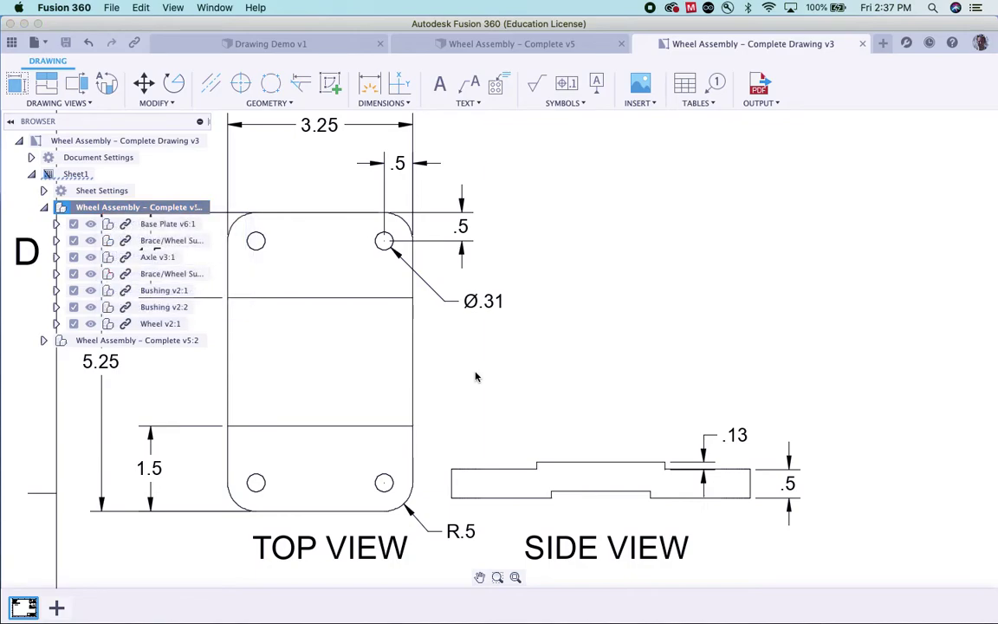
{"action": "left_click", "coordinate": [43, 207]}
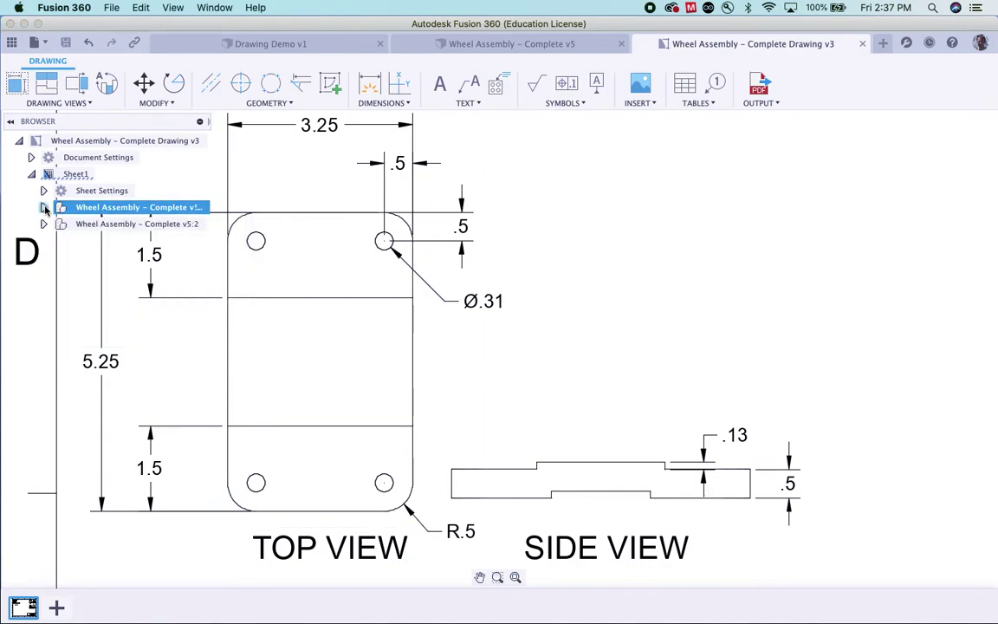
{"action": "left_click", "coordinate": [557, 502]}
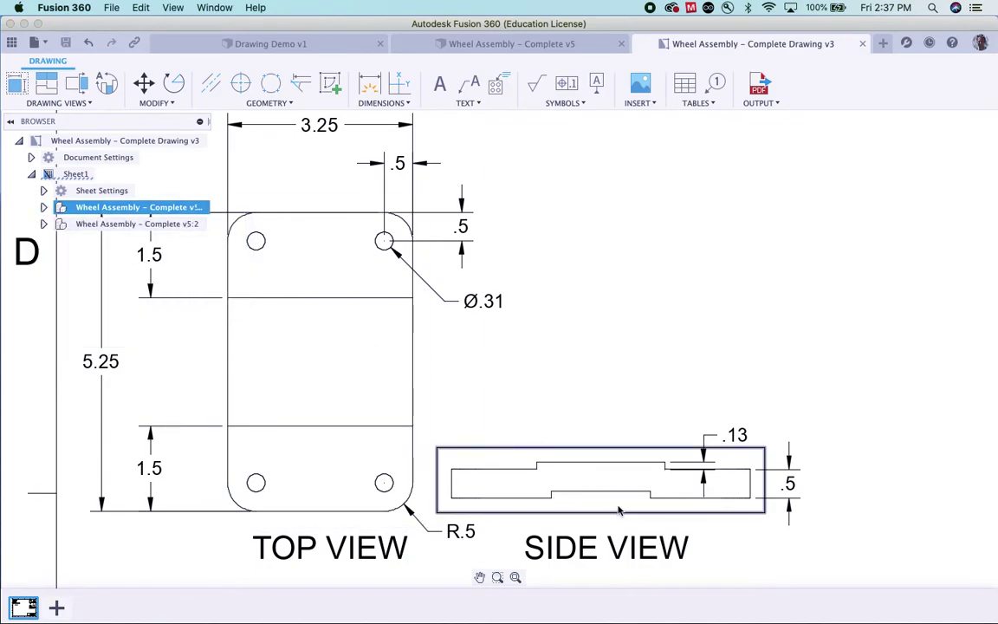
{"action": "middle_click_drag", "start_coordinate": [619, 511], "coordinate": [632, 325]}
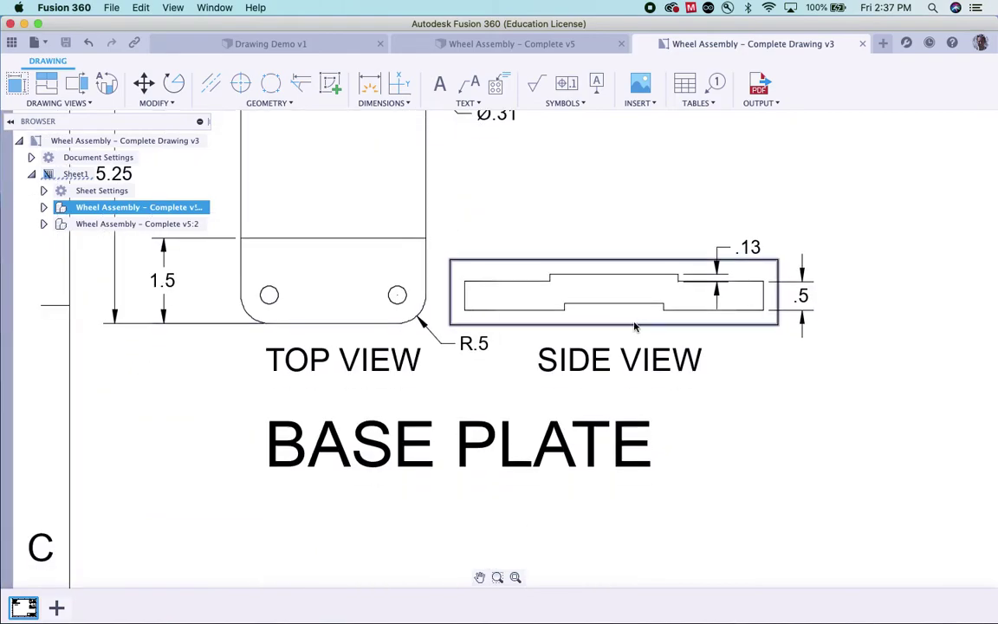
- Add a 1.75 linear dimension across the lower notch corners below the side view
{"action": "left_click", "coordinate": [409, 104]}
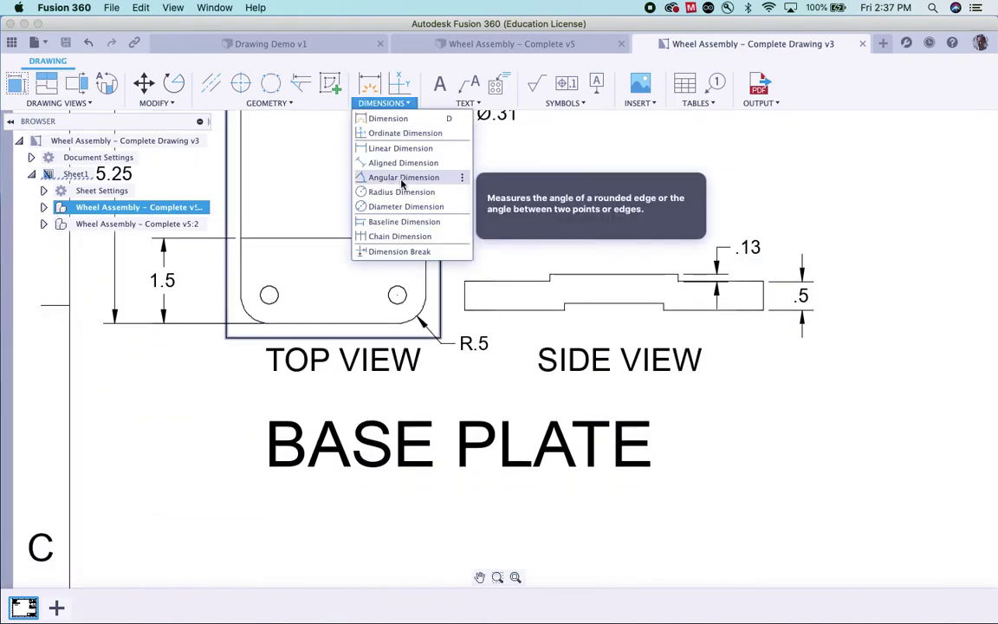
{"action": "left_click", "coordinate": [399, 149]}
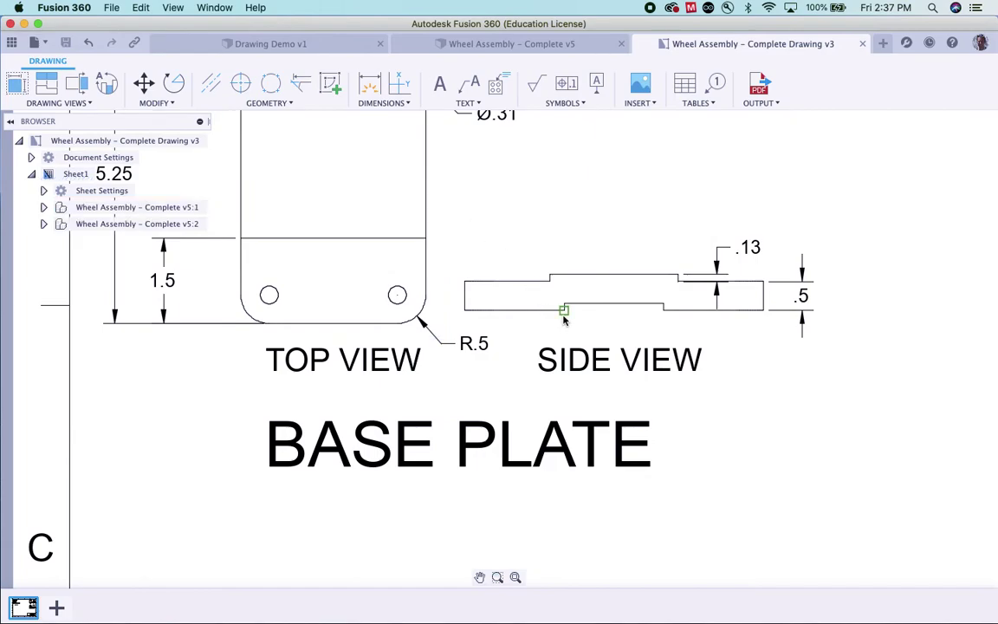
{"action": "left_click", "coordinate": [565, 309]}
{"action": "left_click", "coordinate": [664, 305]}
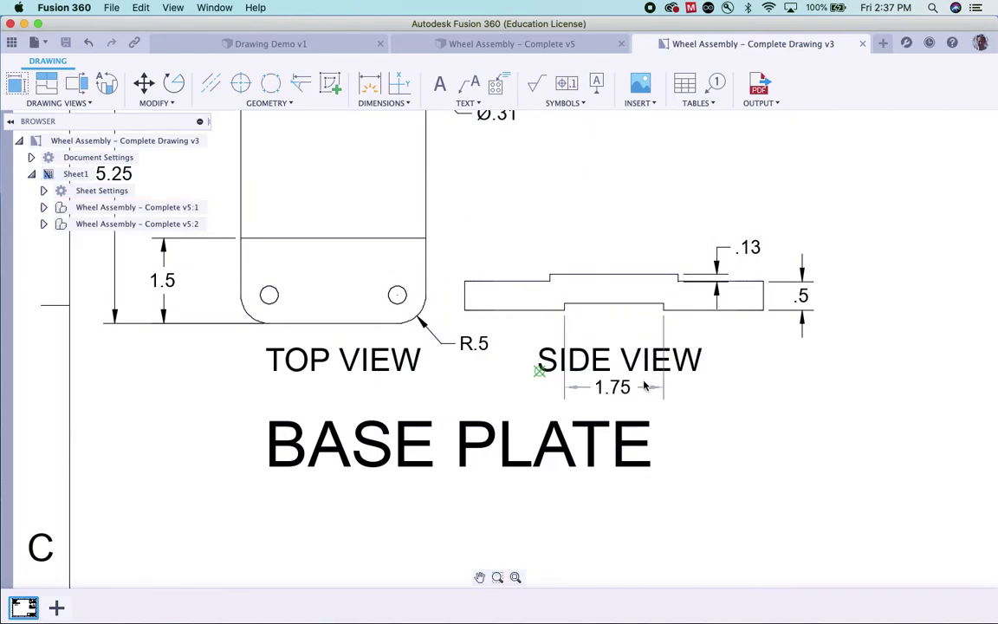
{"action": "left_click", "coordinate": [645, 387]}
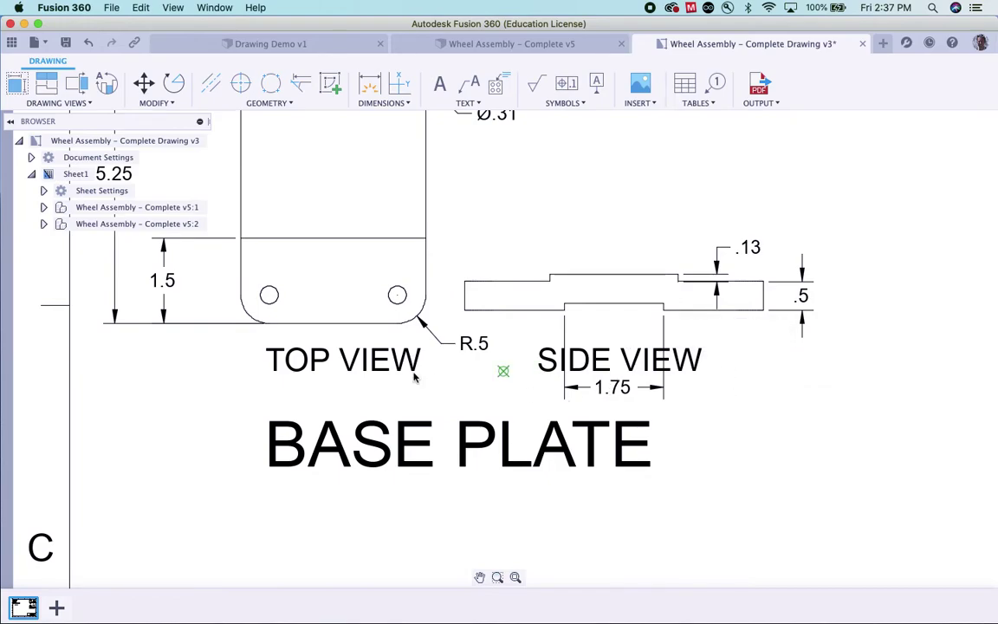
{"action": "key", "text": "Escape"}
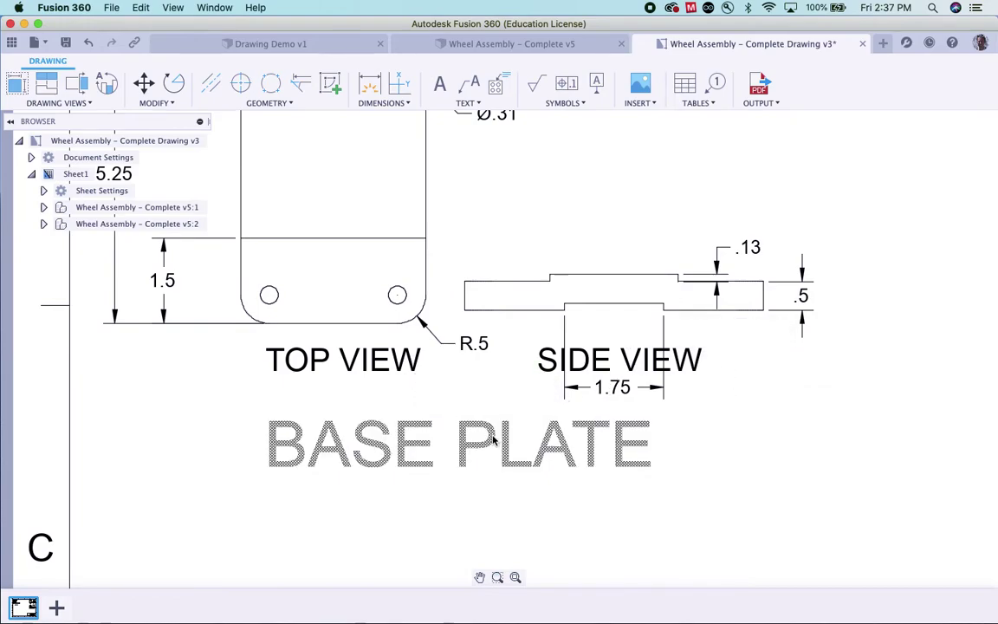
- Reposition the BASE PLATE, SIDE VIEW and TOP VIEW labels and move the side view up
{"action": "left_click", "coordinate": [494, 479]}
{"action": "left_click_drag", "start_coordinate": [506, 441], "coordinate": [508, 486]}
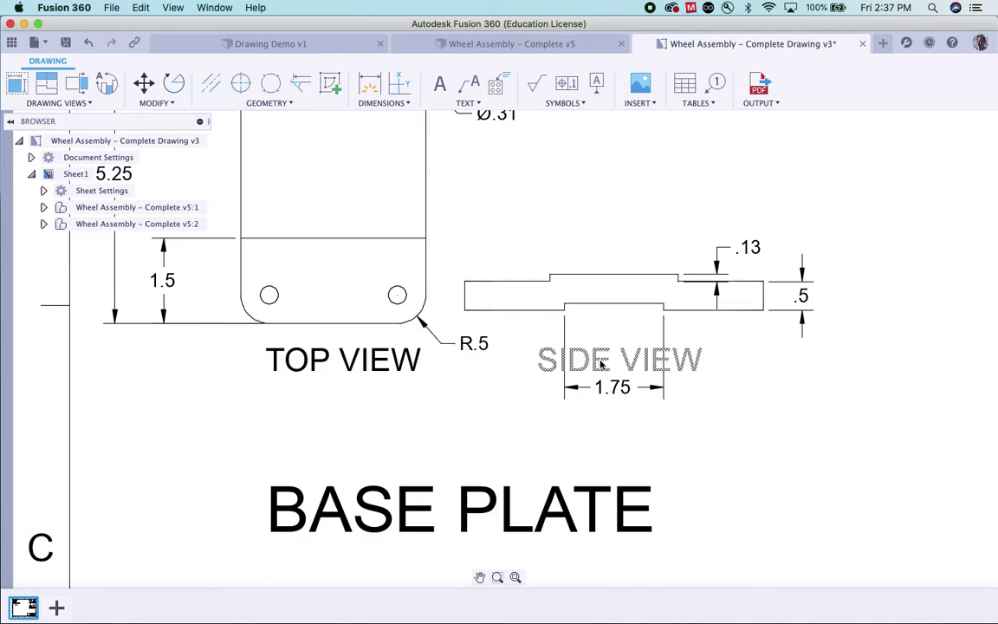
{"action": "left_click_drag", "start_coordinate": [601, 365], "coordinate": [579, 427]}
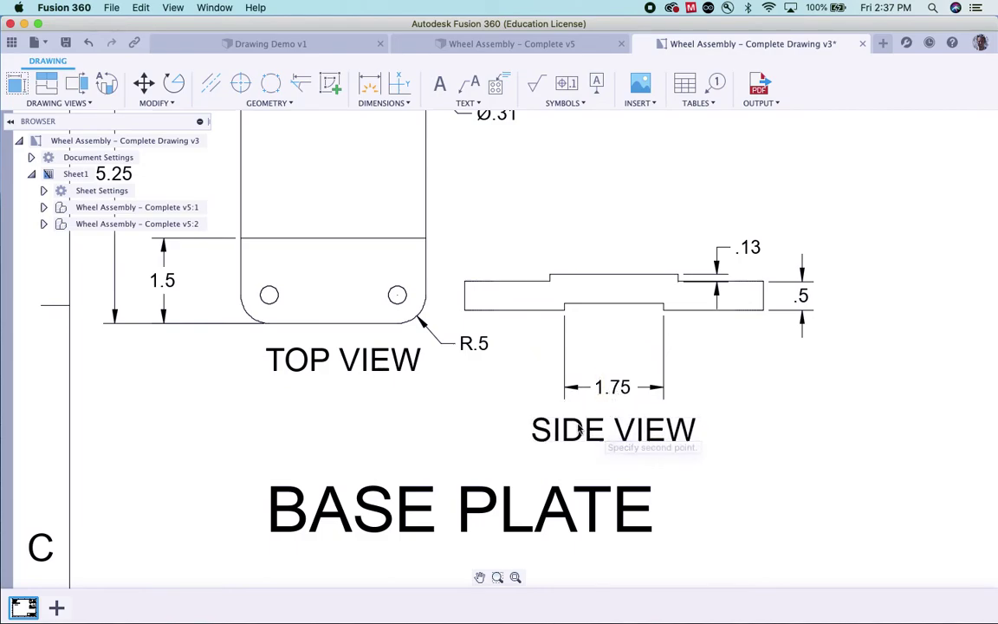
{"action": "left_click_drag", "start_coordinate": [401, 376], "coordinate": [397, 387]}
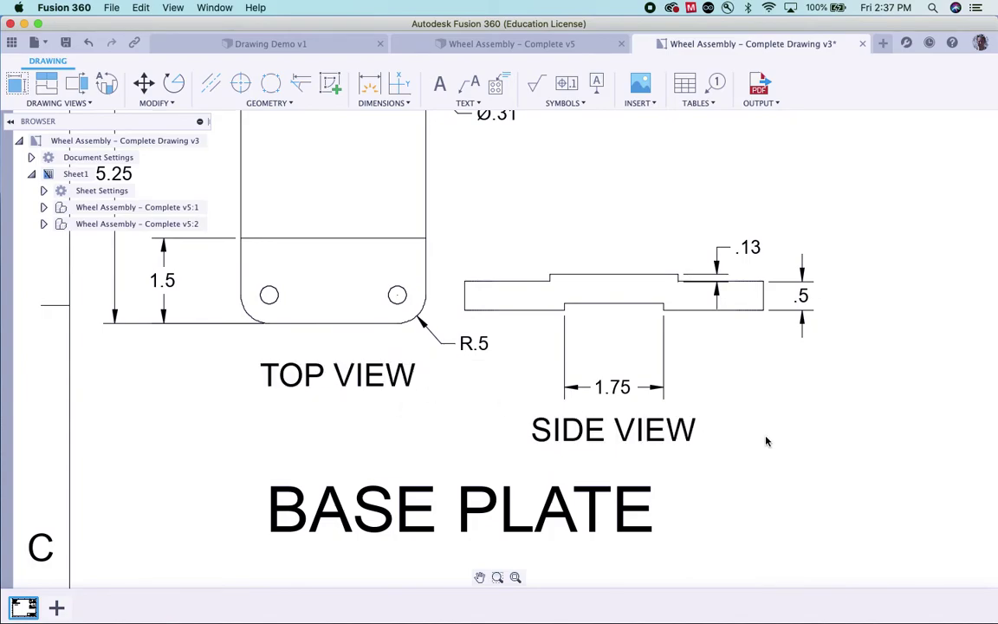
{"action": "left_click_drag", "start_coordinate": [848, 462], "coordinate": [637, 310]}
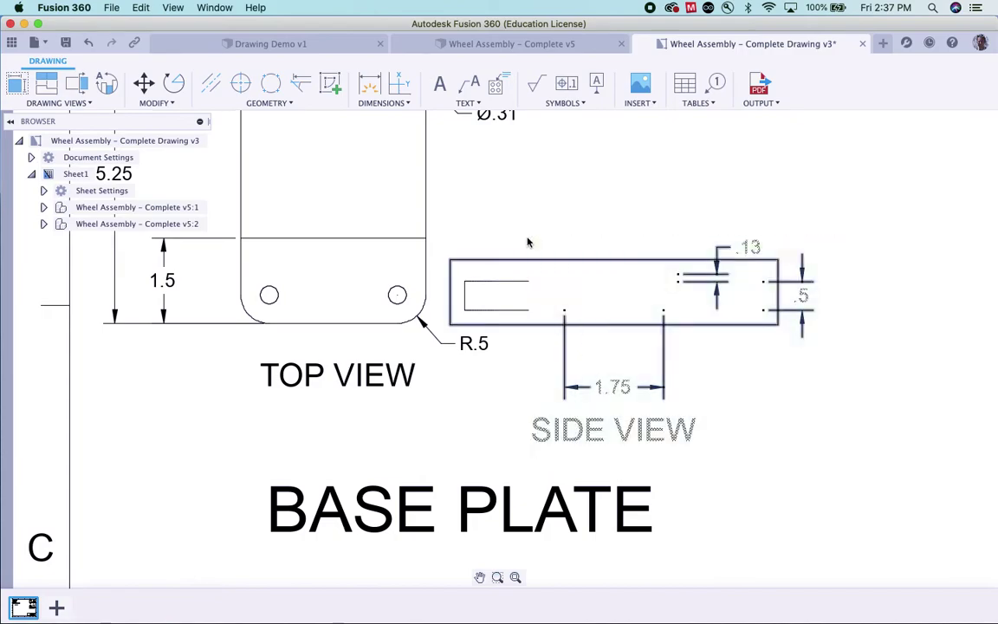
{"action": "left_click_drag", "start_coordinate": [568, 268], "coordinate": [570, 203]}
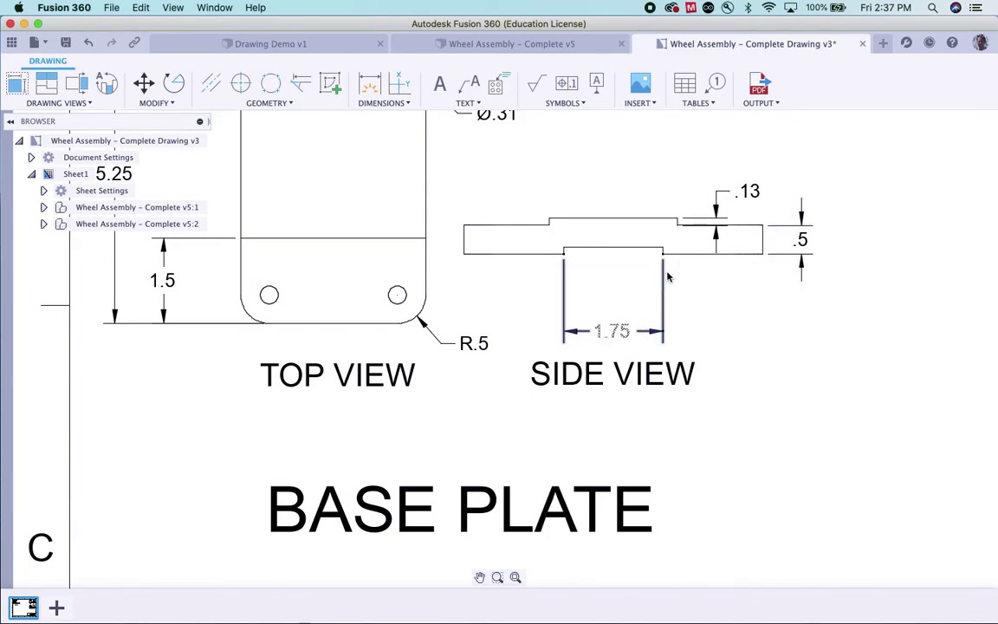
- Chain a second 1.75 dimension to the side view's right corner
{"action": "left_click", "coordinate": [403, 104]}
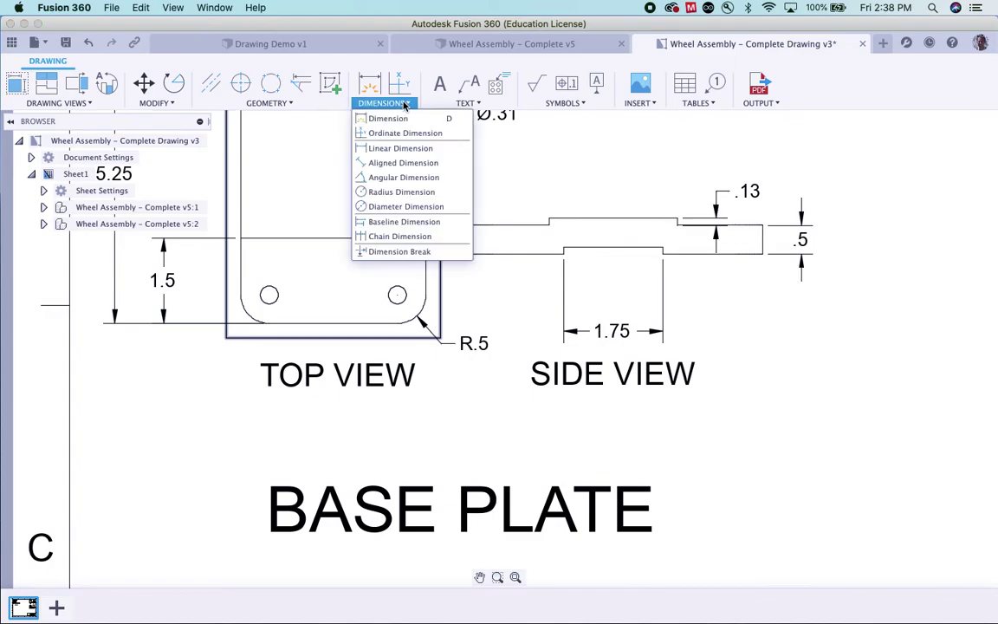
{"action": "left_click", "coordinate": [407, 236]}
{"action": "left_click", "coordinate": [646, 336]}
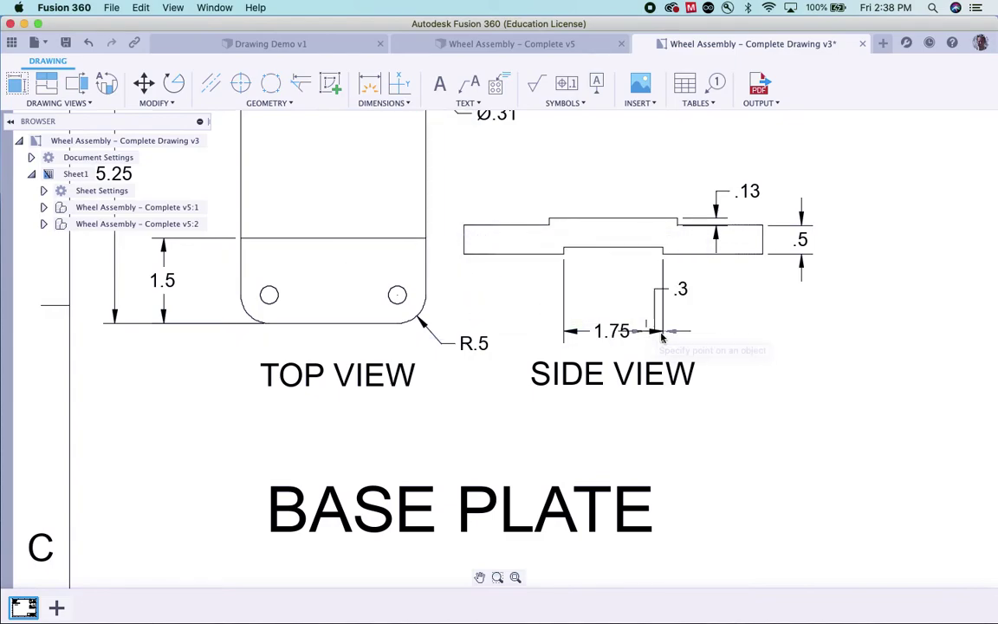
{"action": "left_click", "coordinate": [763, 255]}
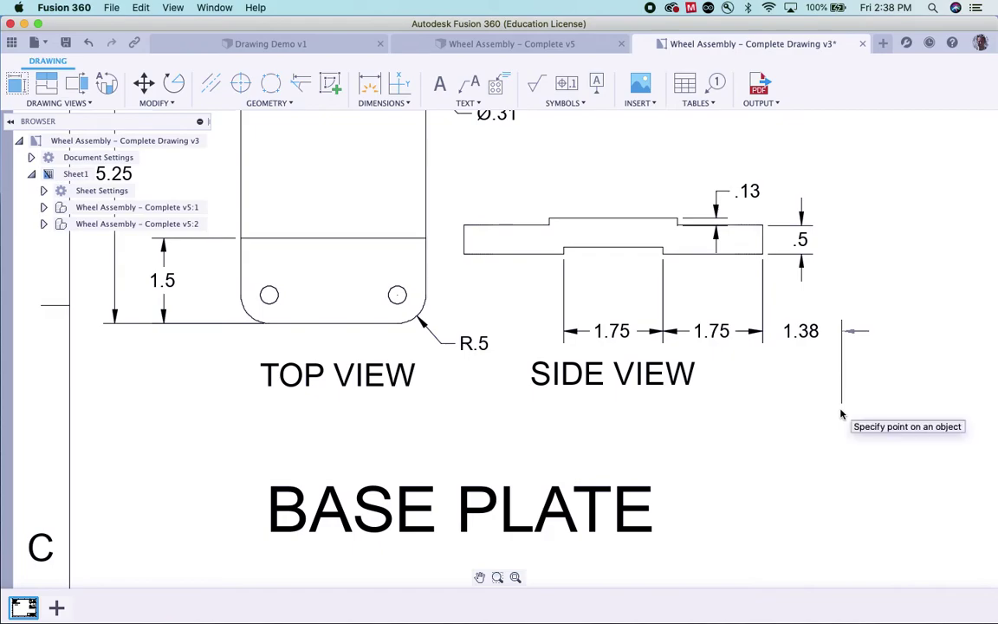
{"action": "key", "text": "Escape"}
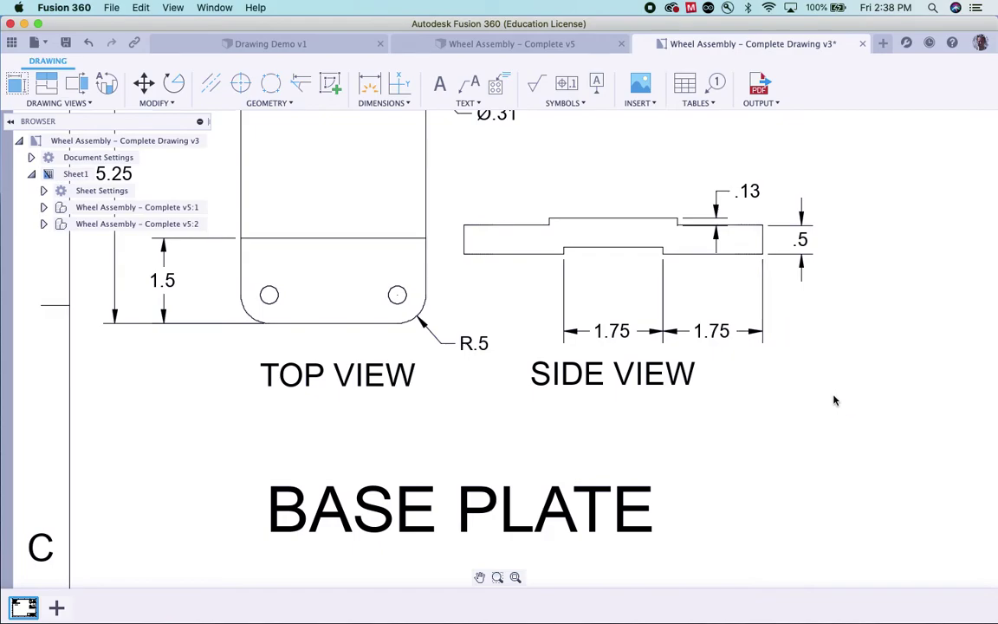
{"action": "scroll", "coordinate": [835, 400], "scroll_direction": "up", "scroll_amount": 1}
- Place a wheel assembly front base view in the sheet's empty area
{"action": "scroll", "coordinate": [831, 398], "scroll_direction": "down", "scroll_amount": 3}
{"action": "scroll", "coordinate": [831, 395], "scroll_direction": "down", "scroll_amount": 1}
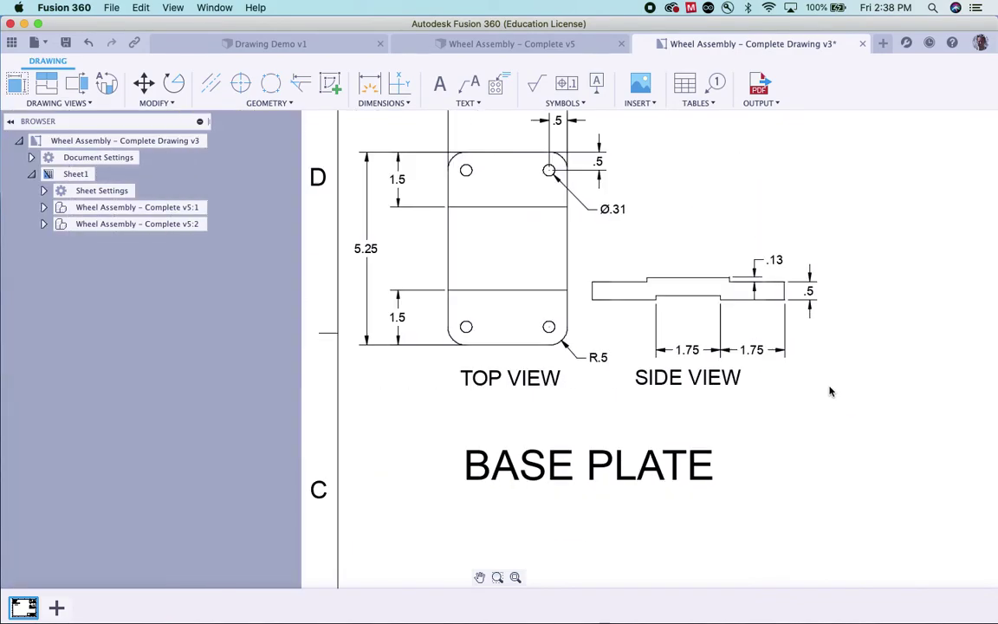
{"action": "scroll", "coordinate": [837, 405], "scroll_direction": "down", "scroll_amount": 3}
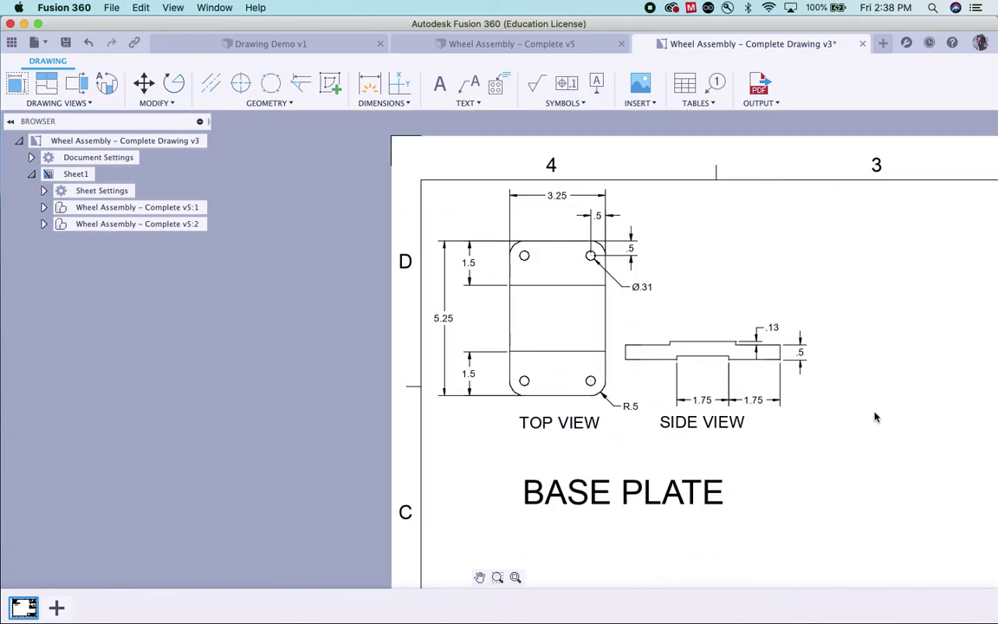
{"action": "scroll", "coordinate": [873, 421], "scroll_direction": "down", "scroll_amount": 1}
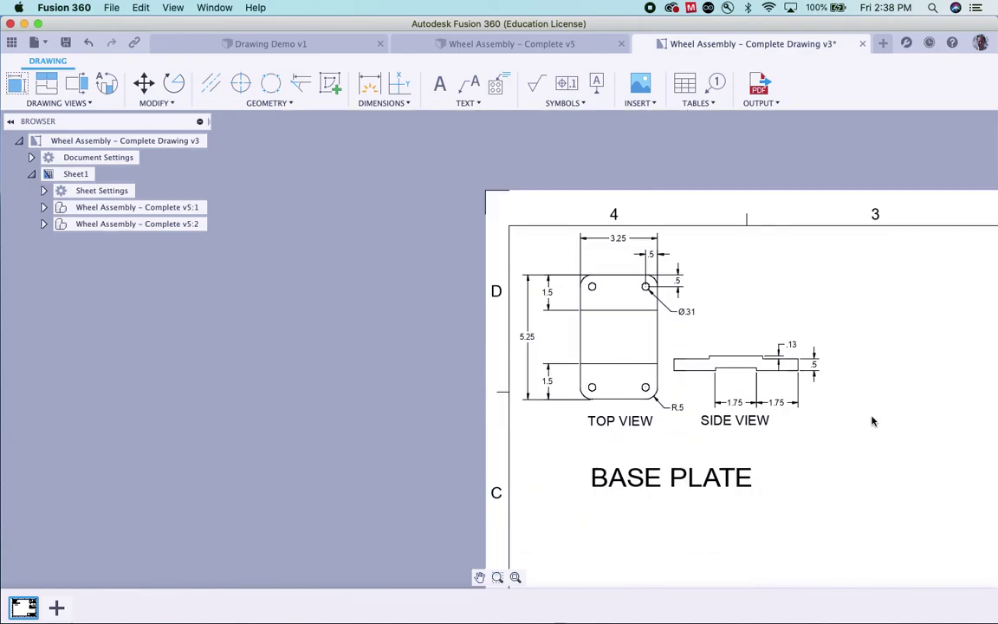
{"action": "middle_click_drag", "start_coordinate": [871, 417], "coordinate": [674, 371]}
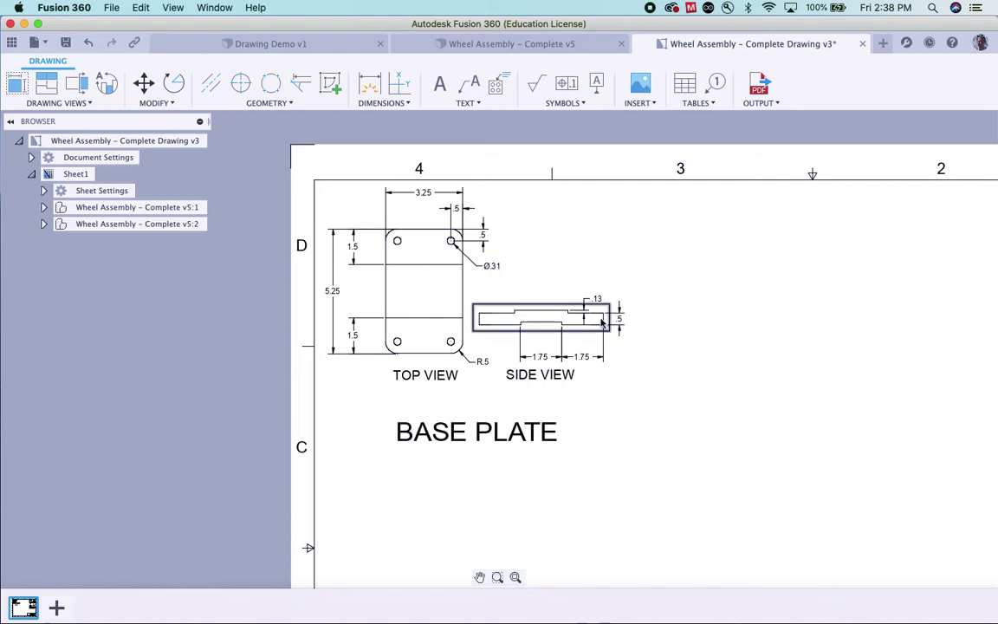
{"action": "left_click", "coordinate": [15, 85]}
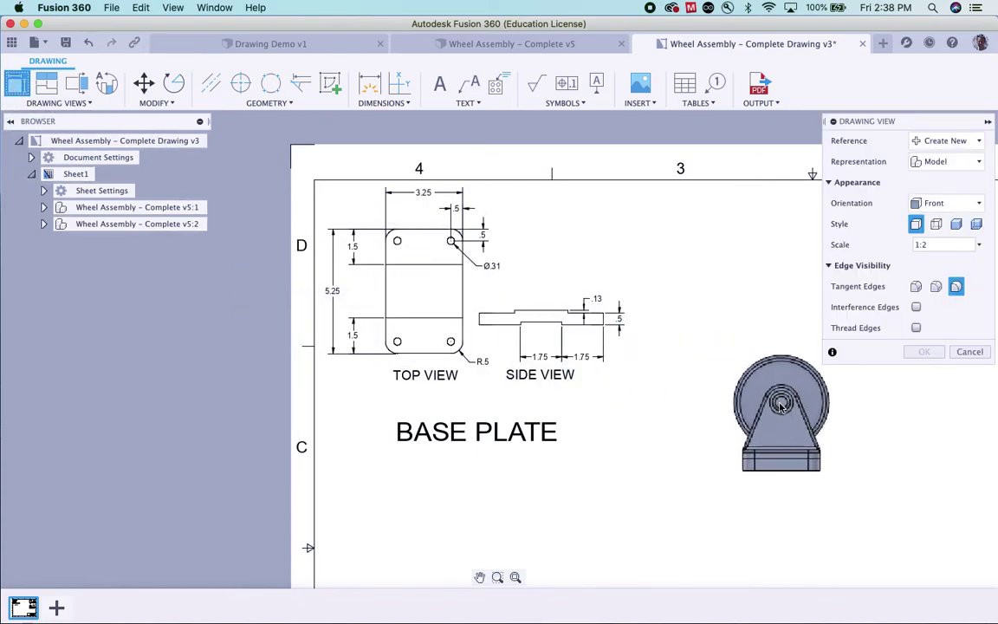
{"action": "left_click", "coordinate": [779, 404]}
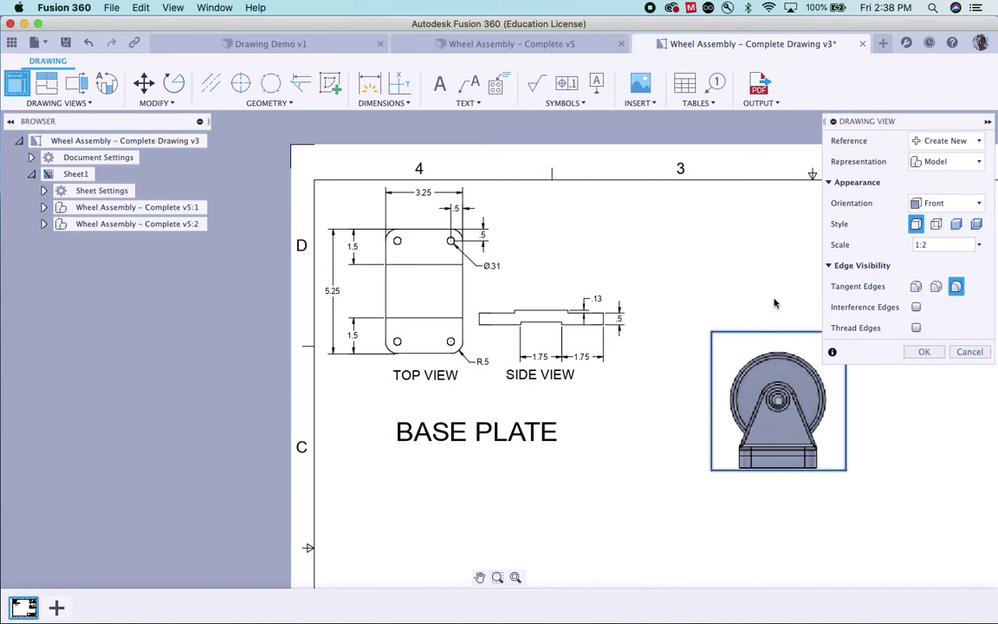
{"action": "left_click", "coordinate": [924, 351]}
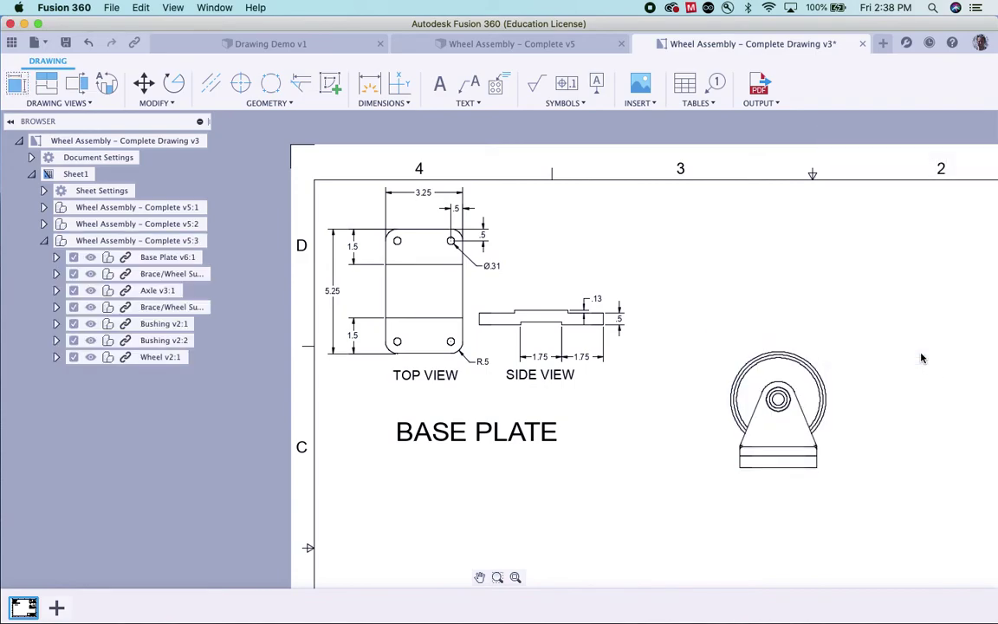
- Project a side view to the right and a top view above the wheel view
{"action": "right_click", "coordinate": [832, 365]}
{"action": "left_click", "coordinate": [871, 379]}
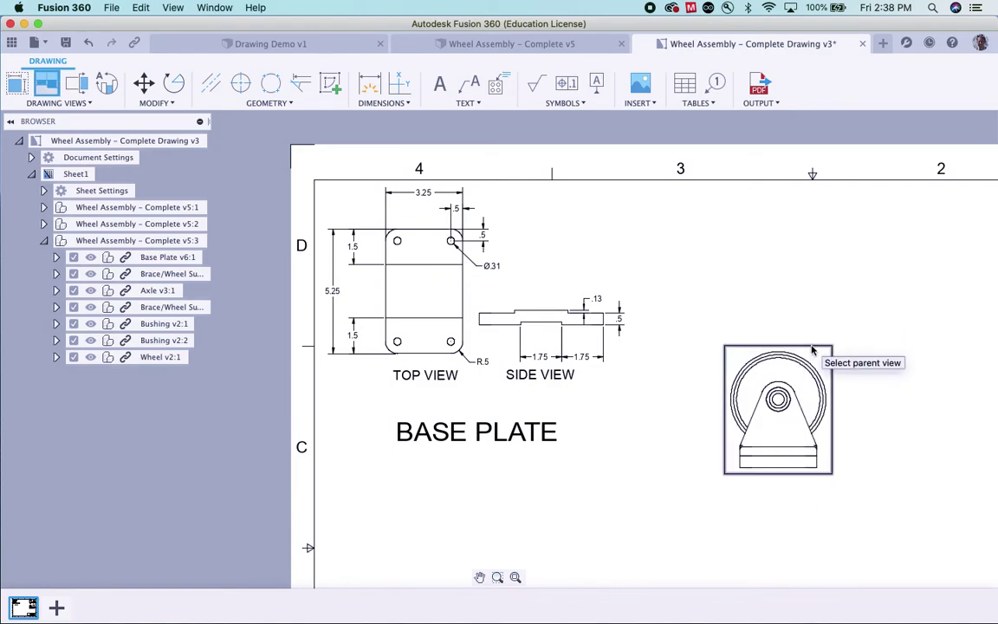
{"action": "left_click", "coordinate": [820, 379]}
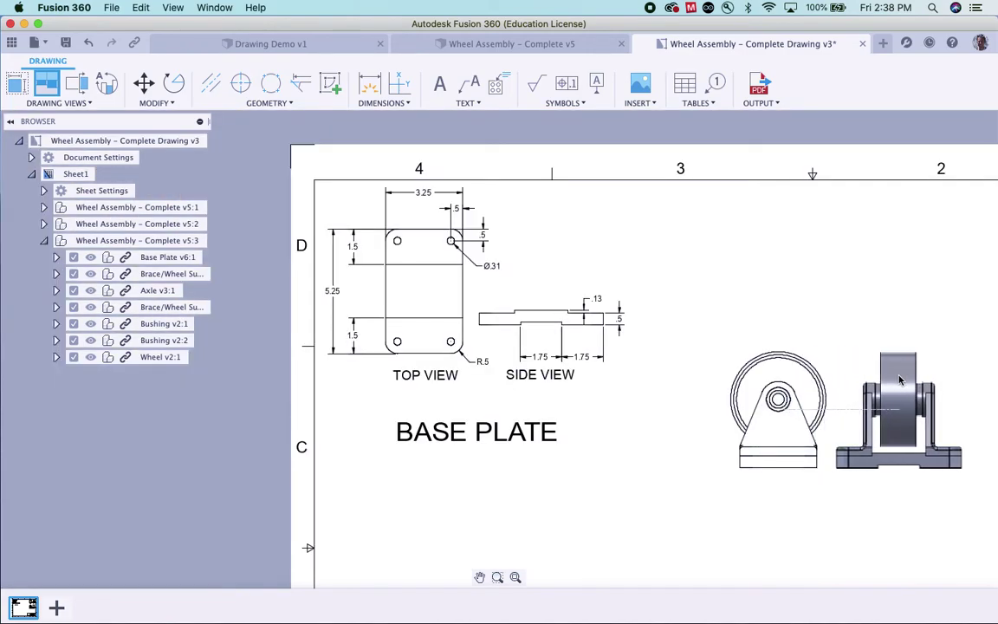
{"action": "left_click", "coordinate": [901, 379]}
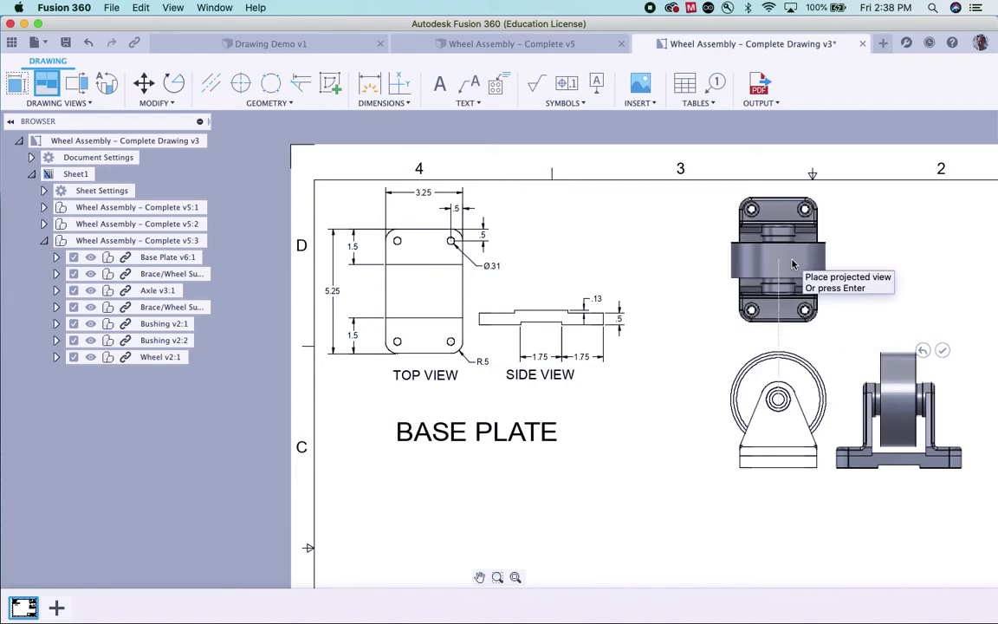
{"action": "left_click", "coordinate": [791, 265]}
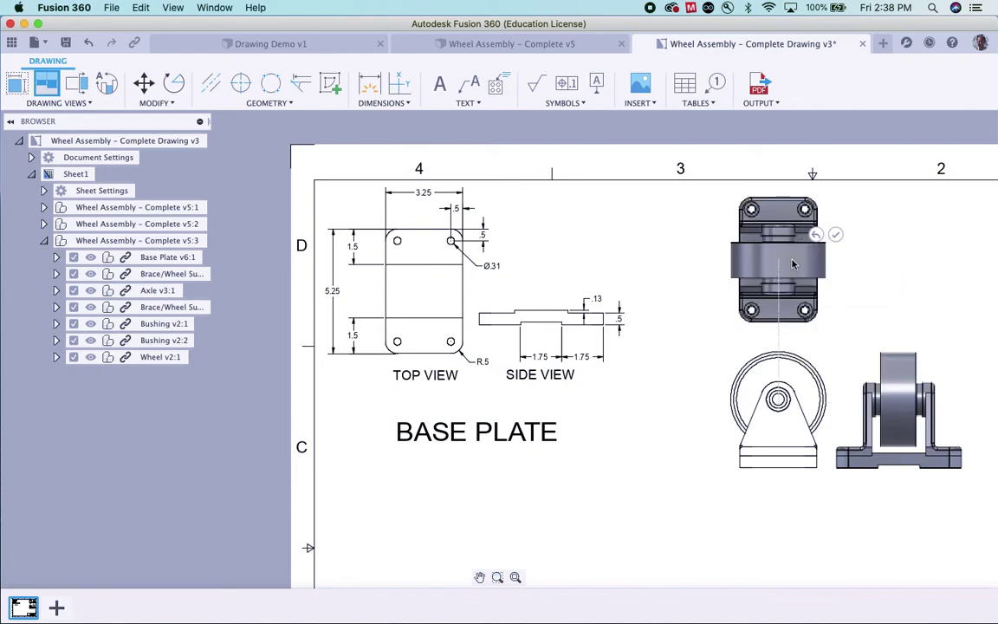
{"action": "left_click", "coordinate": [836, 232]}
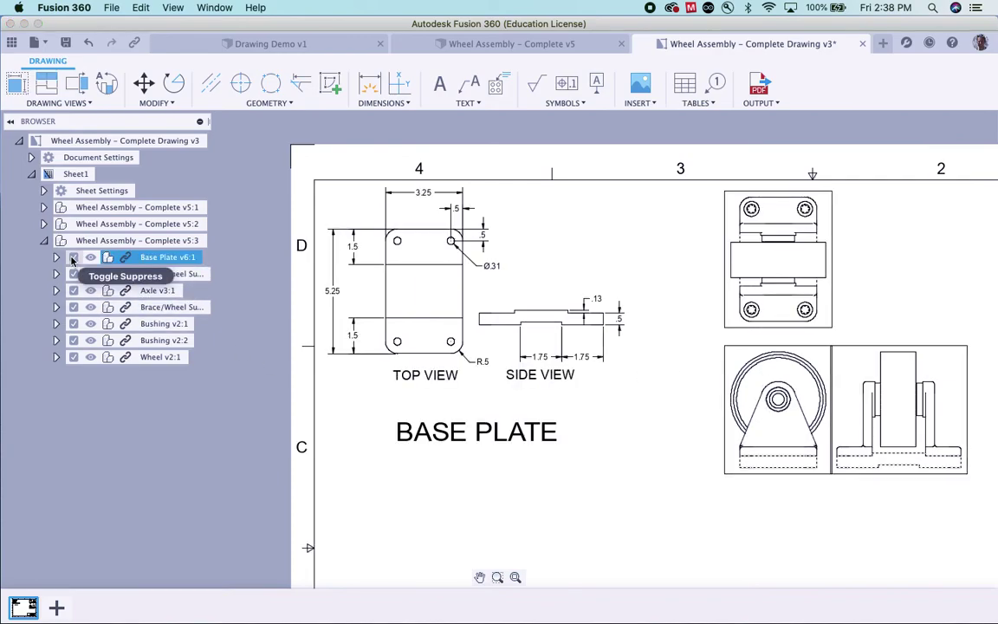
- Suppress the base plate, axle, one brace, both bushings and the wheel in the new views
{"action": "left_click", "coordinate": [74, 258]}
{"action": "left_click", "coordinate": [74, 291]}
{"action": "left_click", "coordinate": [74, 307]}
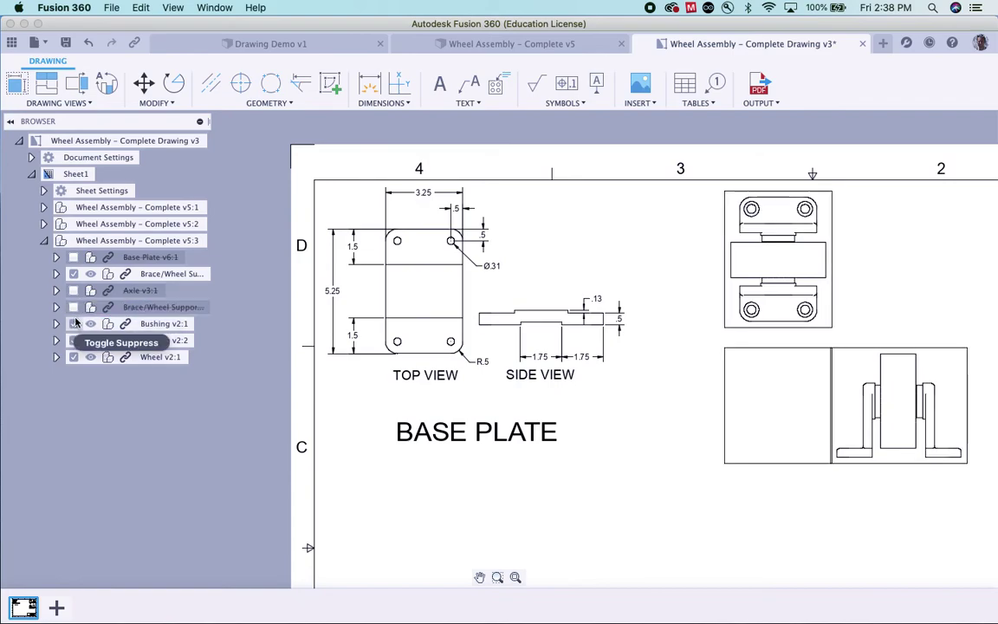
{"action": "left_click", "coordinate": [74, 323]}
{"action": "left_click", "coordinate": [74, 340]}
{"action": "left_click", "coordinate": [74, 356]}
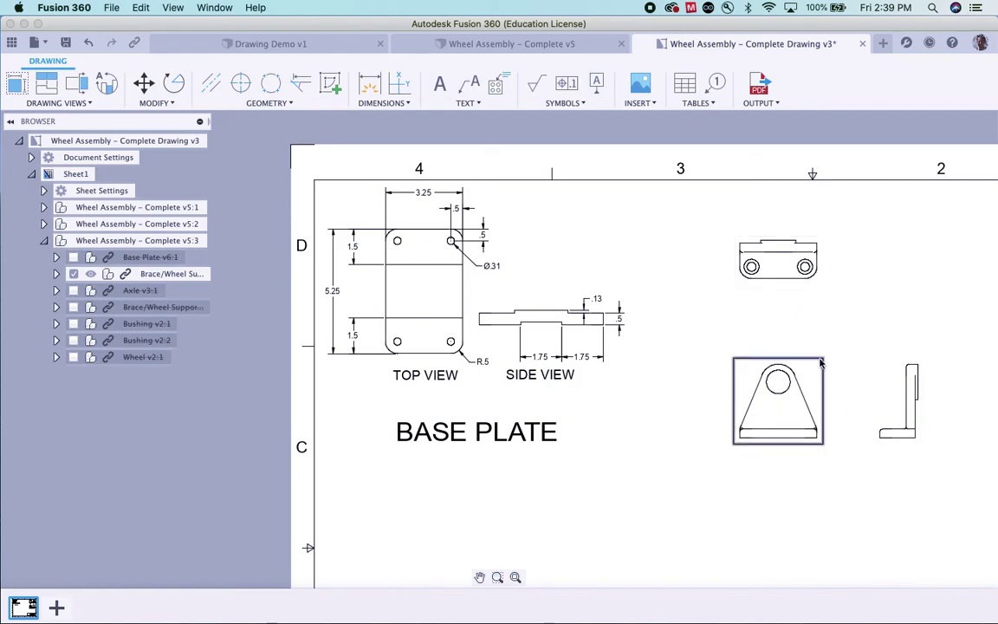
{"action": "scroll", "coordinate": [847, 424], "scroll_direction": "up", "scroll_amount": 2}
{"action": "scroll", "coordinate": [846, 424], "scroll_direction": "down", "scroll_amount": 5}
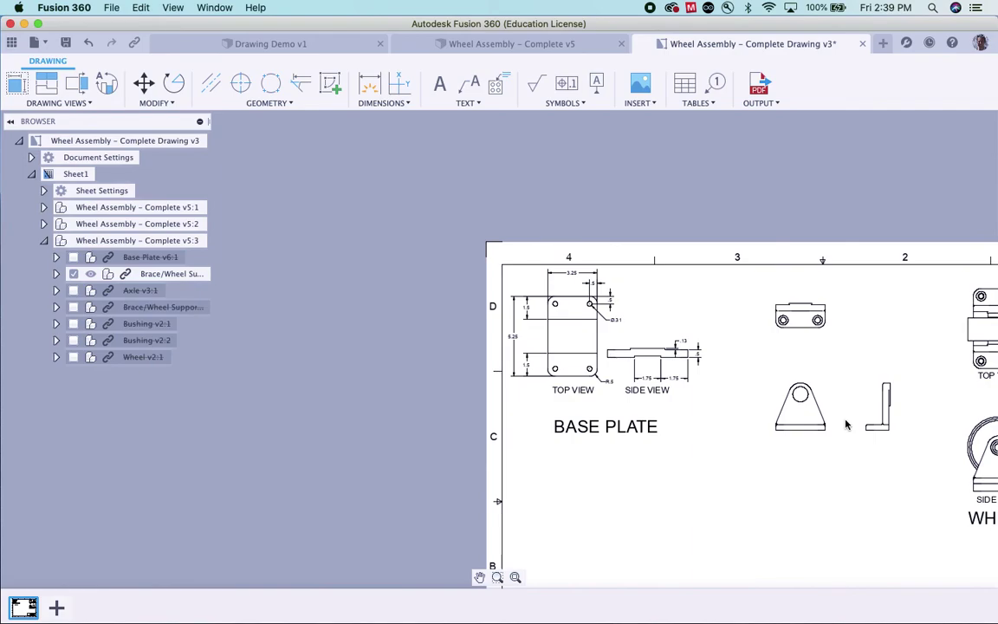
{"action": "scroll", "coordinate": [846, 423], "scroll_direction": "down", "scroll_amount": 1}
- Pan so the whole drawing sheet is centred and visible
{"action": "mouse_move", "coordinate": [856, 468]}
{"action": "middle_mouse_down"}
{"action": "mouse_move", "coordinate": [697, 392]}
{"action": "mouse_move", "coordinate": [645, 340]}
{"action": "mouse_move", "coordinate": [608, 329]}
{"action": "middle_mouse_up"}
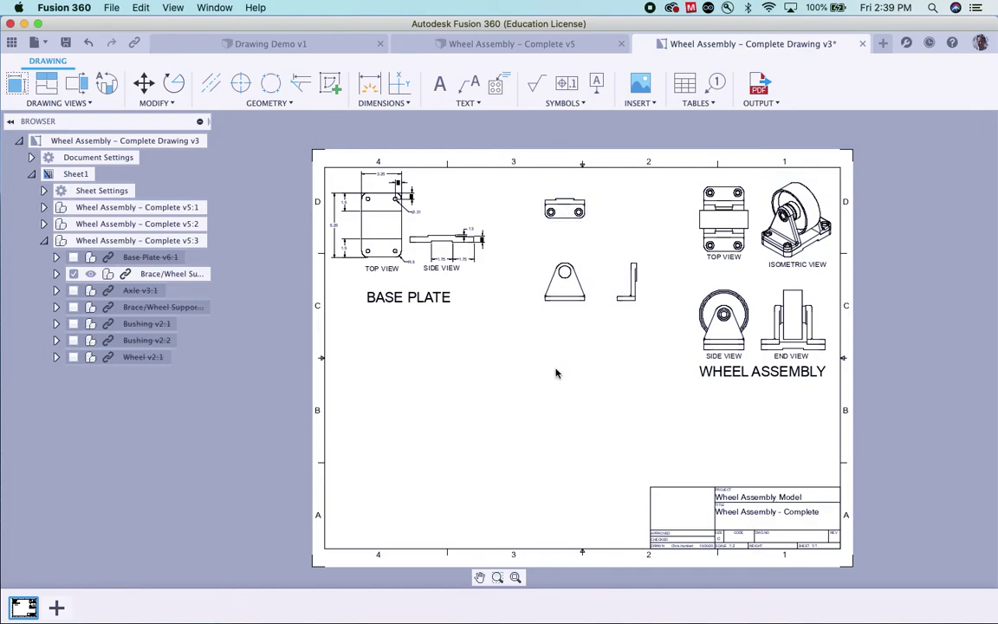
{"action": "left_click", "coordinate": [762, 84]}
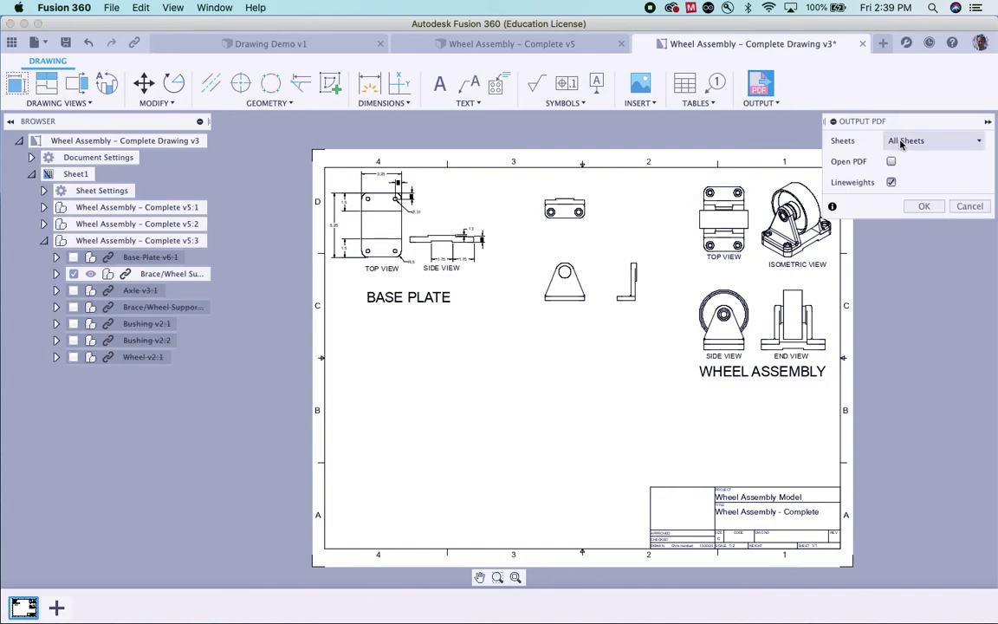
- Export all sheets as a PDF saved to the Desktop
{"action": "mouse_move", "coordinate": [26, 612]}
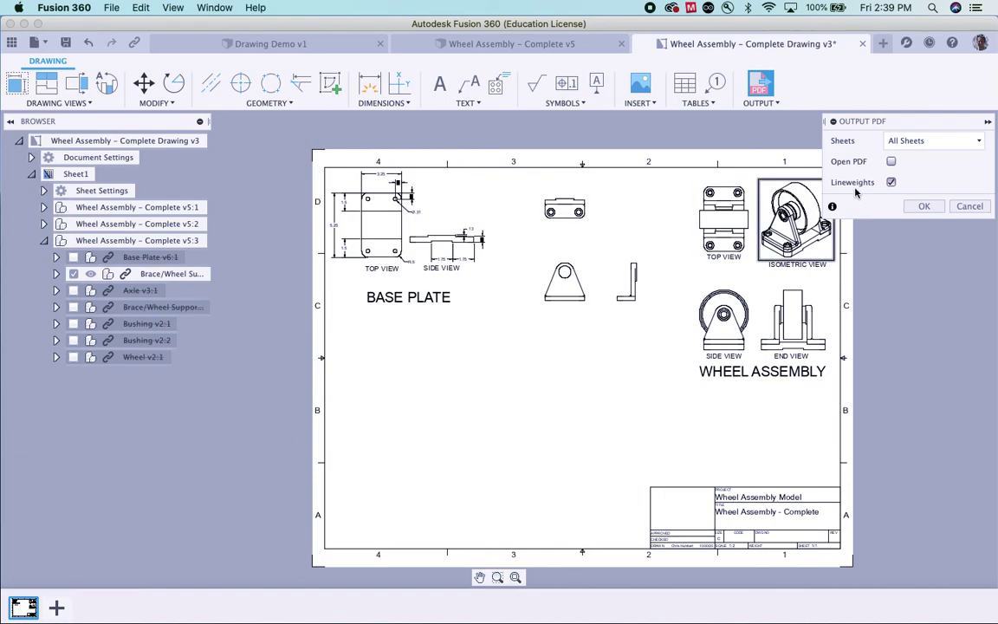
{"action": "left_click", "coordinate": [925, 206]}
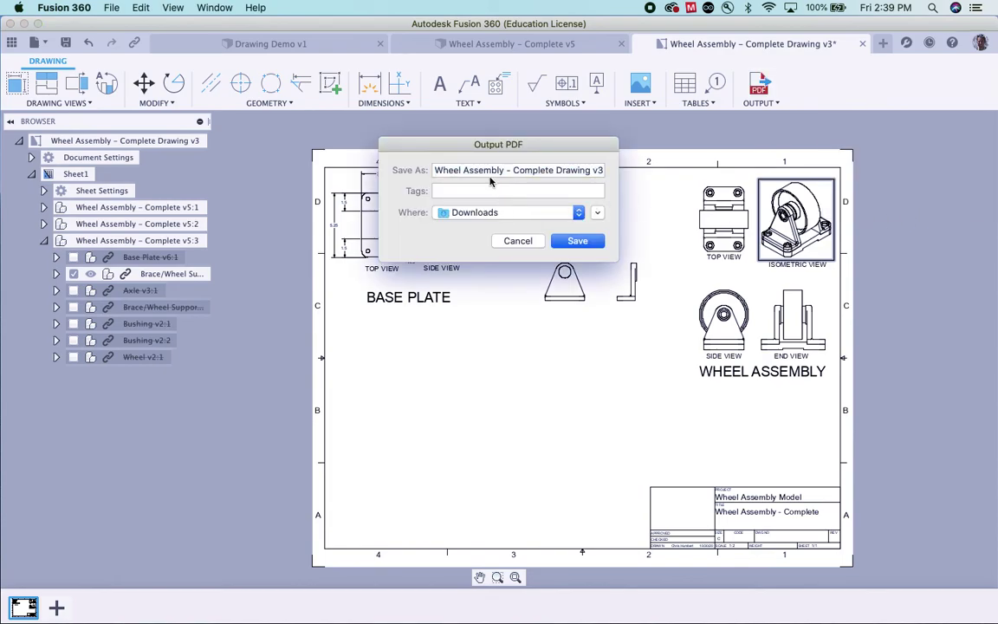
{"action": "left_click", "coordinate": [580, 213]}
{"action": "left_click", "coordinate": [579, 214]}
{"action": "left_click", "coordinate": [578, 215]}
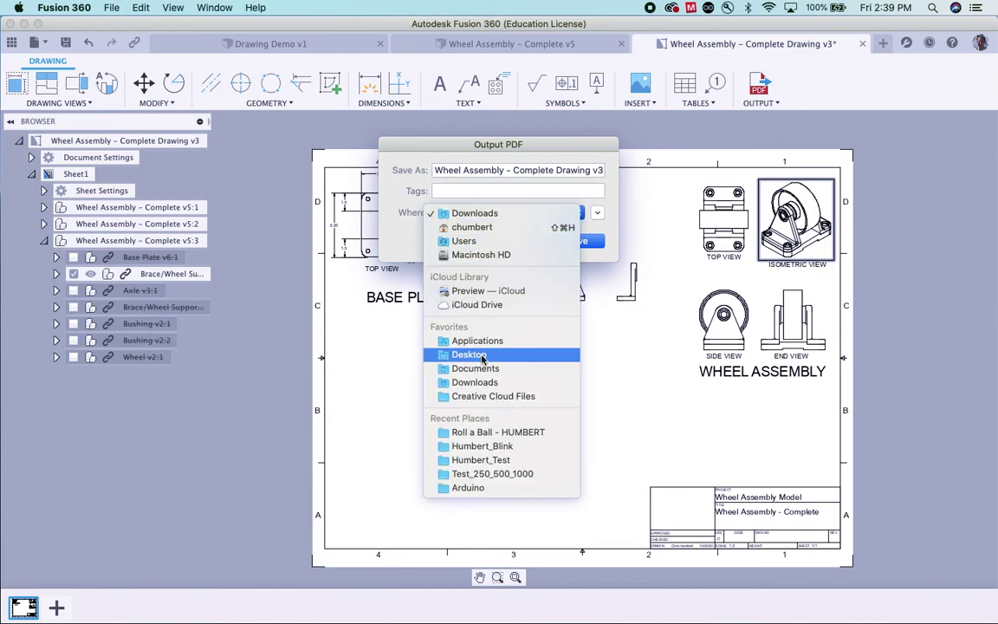
{"action": "left_click", "coordinate": [483, 357]}
{"action": "left_click", "coordinate": [585, 243]}
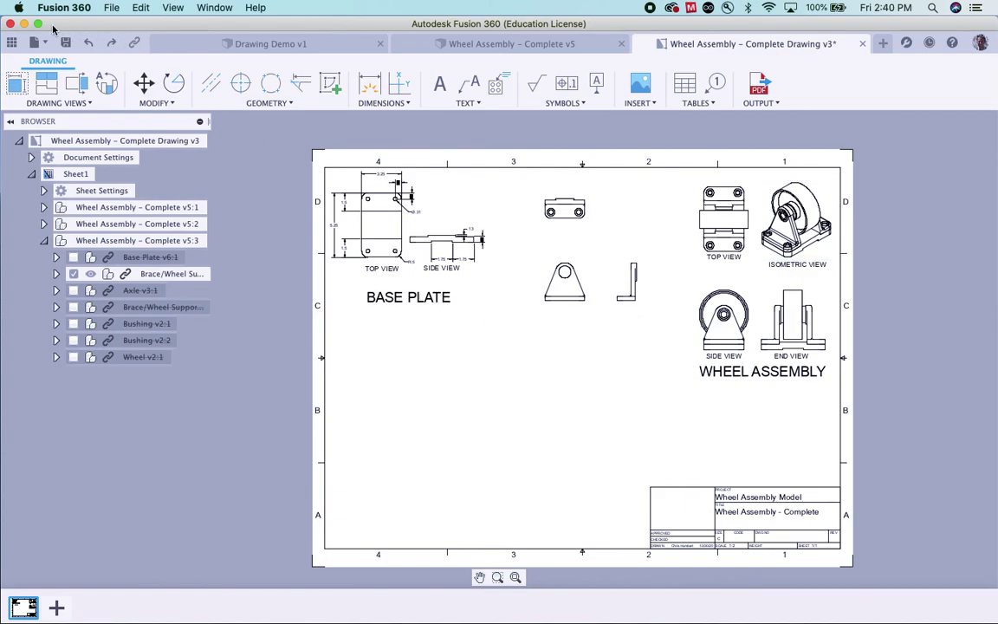
- Minimise Fusion 360 and move the Wheel Assembly - Complete Drawing v3 PDF onto the desktop
{"action": "left_click", "coordinate": [24, 23]}
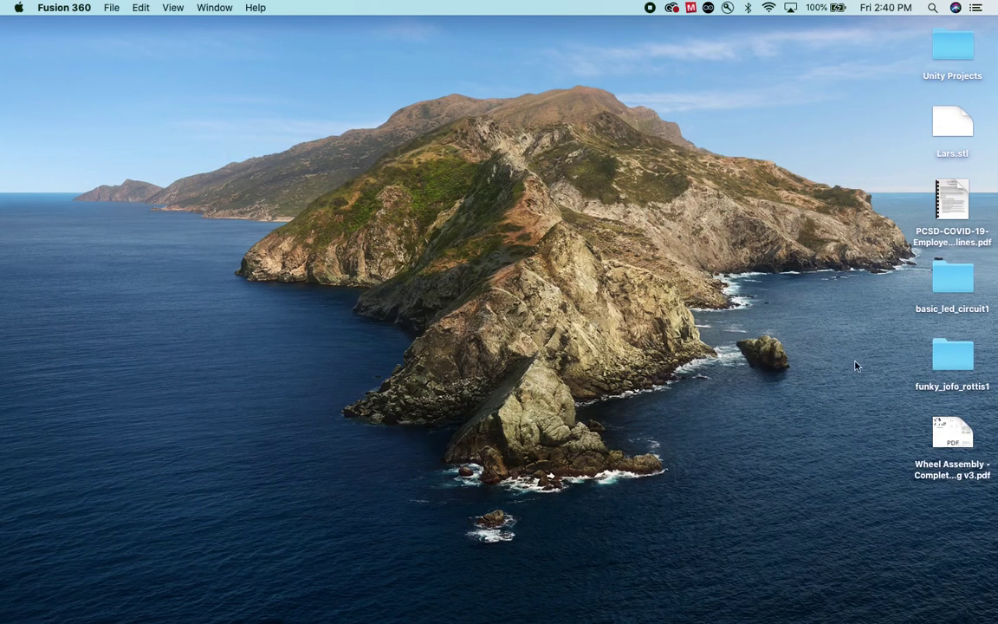
{"action": "left_click_drag", "start_coordinate": [952, 434], "coordinate": [698, 280]}
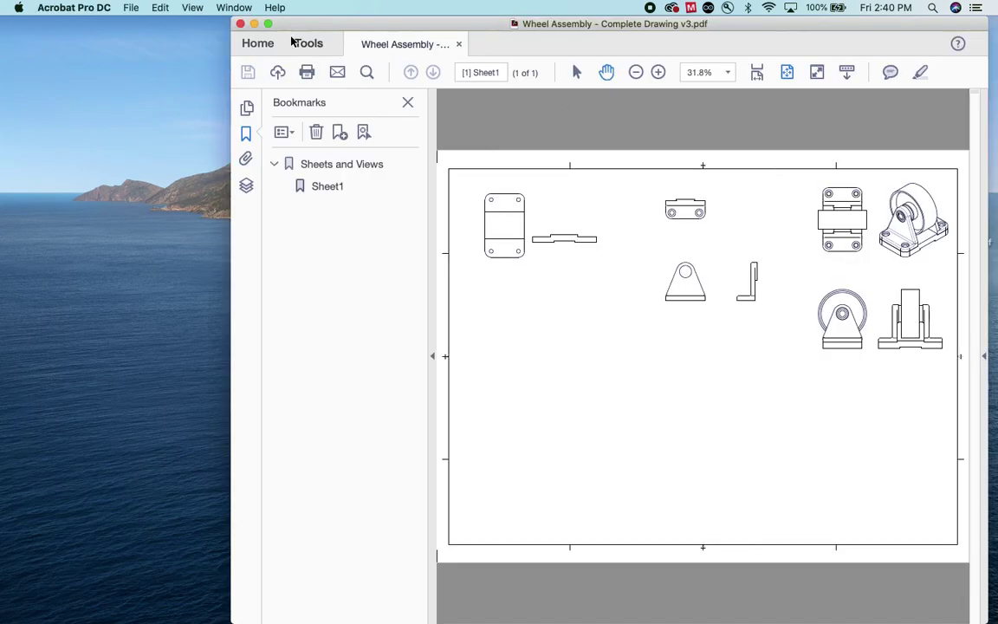
- Reopen the Wheel Assembly - Complete Drawing v3 PDF from the desktop in Acrobat Pro DC
{"action": "key", "text": "super+w"}
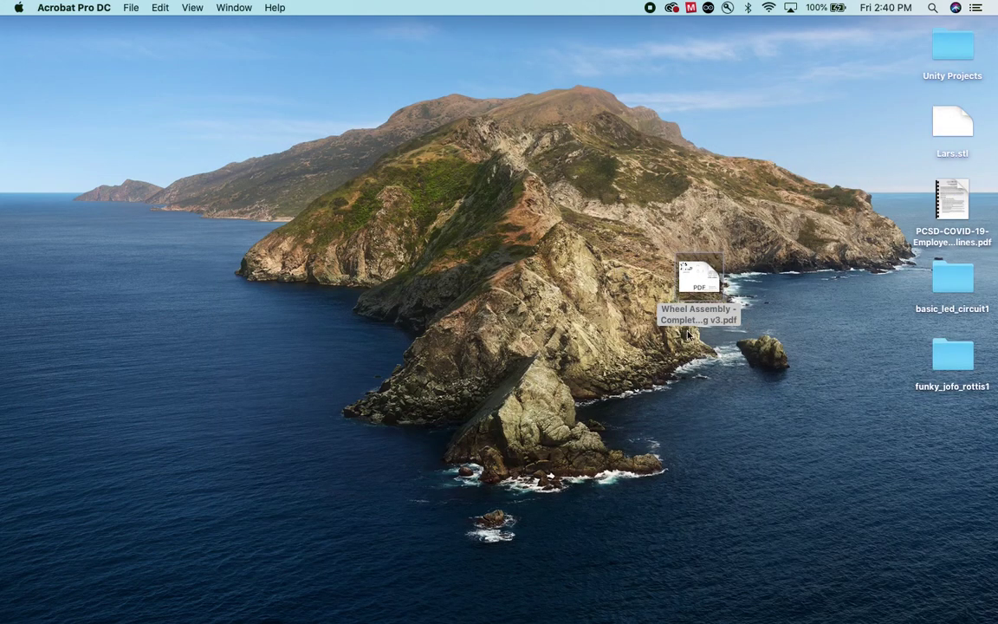
{"action": "double_click", "coordinate": [699, 276]}
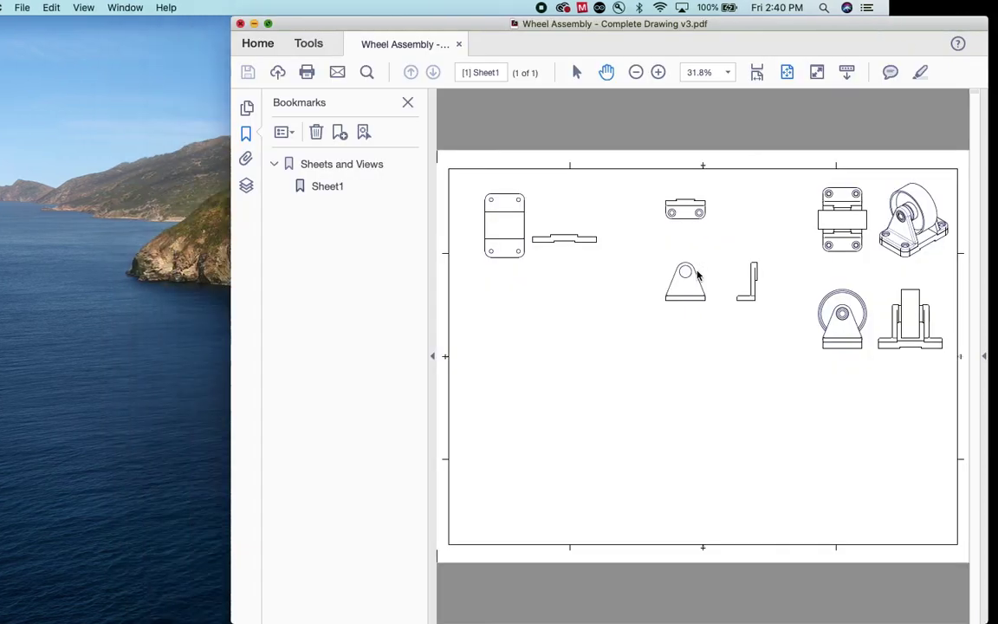